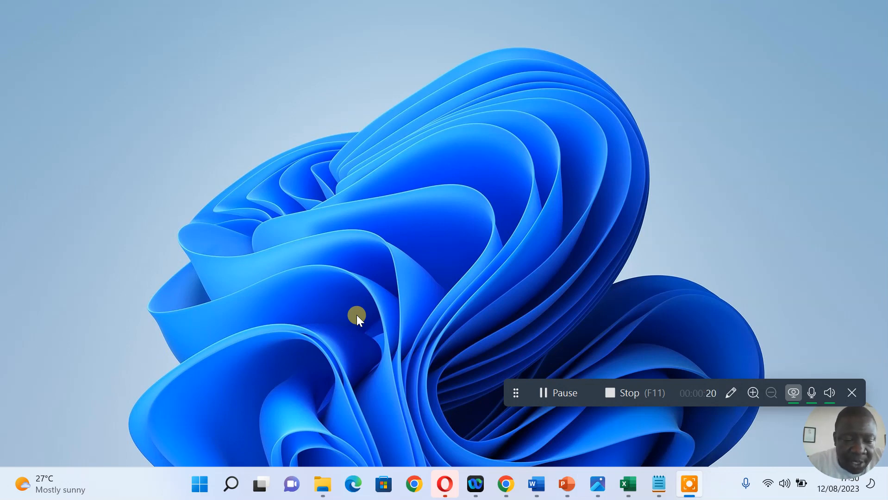
Launch Local from the pinned Start menu apps and begin creating a new site
click(200, 483)
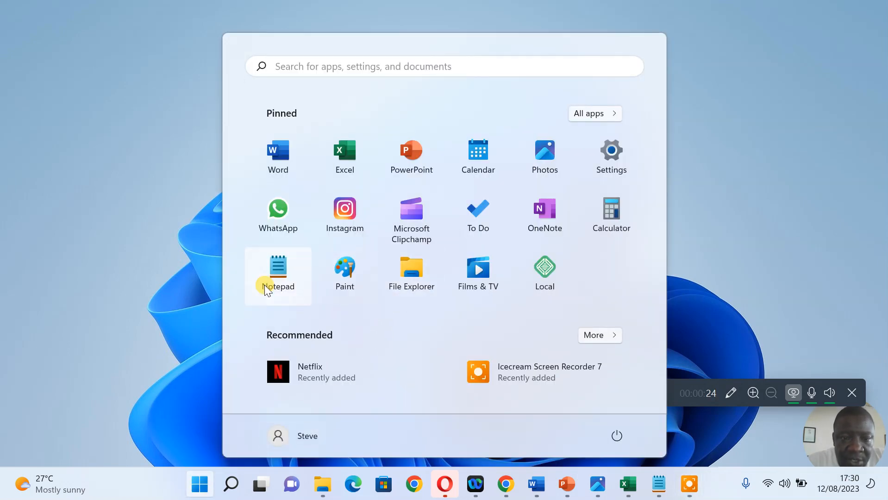
click(550, 267)
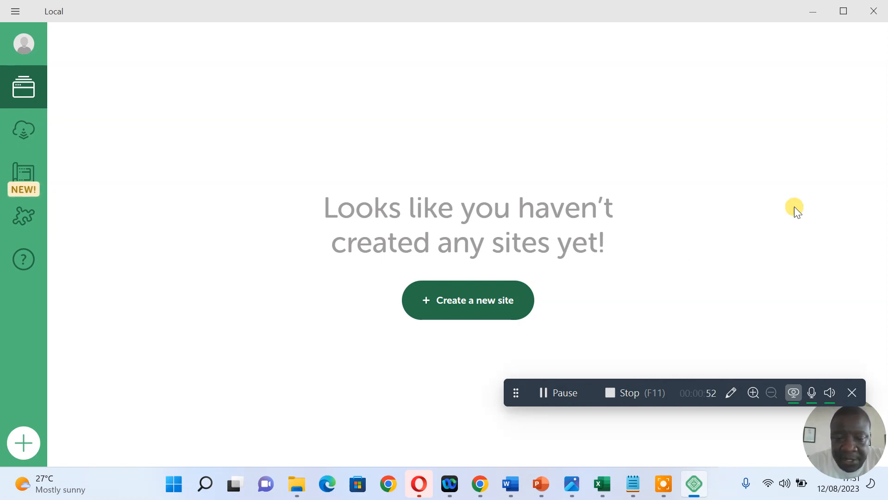
click(473, 300)
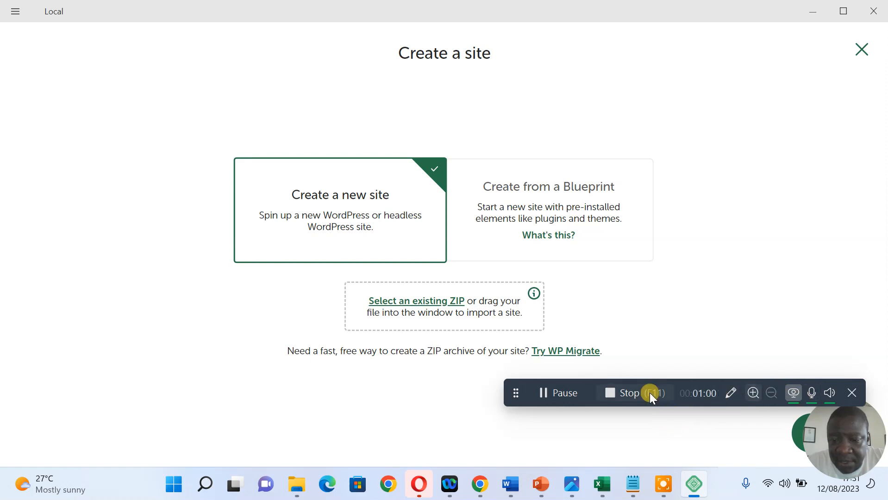
Choose a fresh WordPress site, continue, and name it 'Success High School'
click(851, 392)
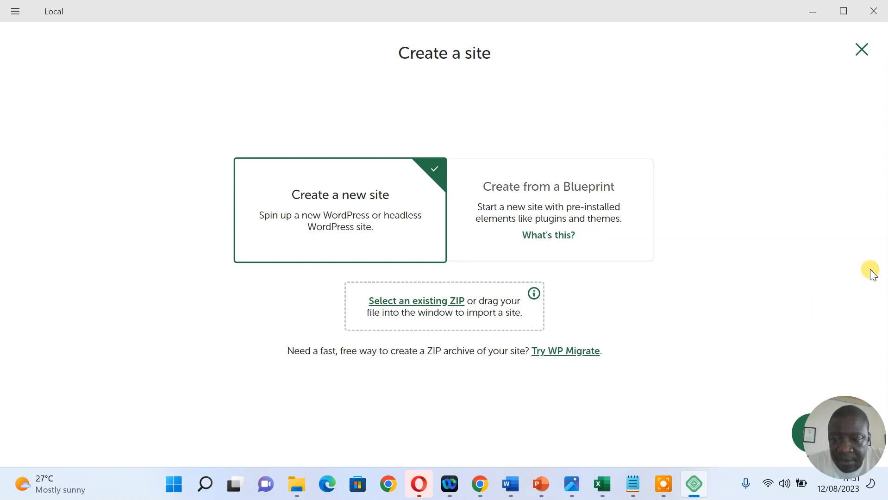
click(796, 437)
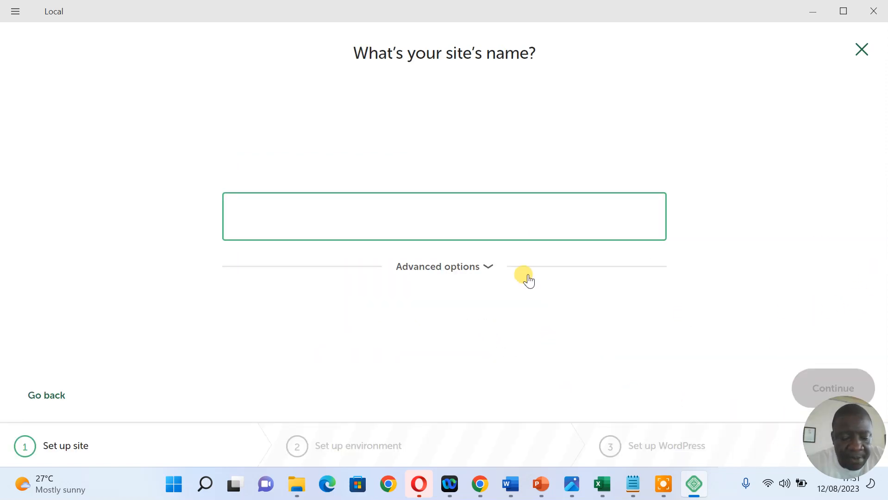
text(Succe)
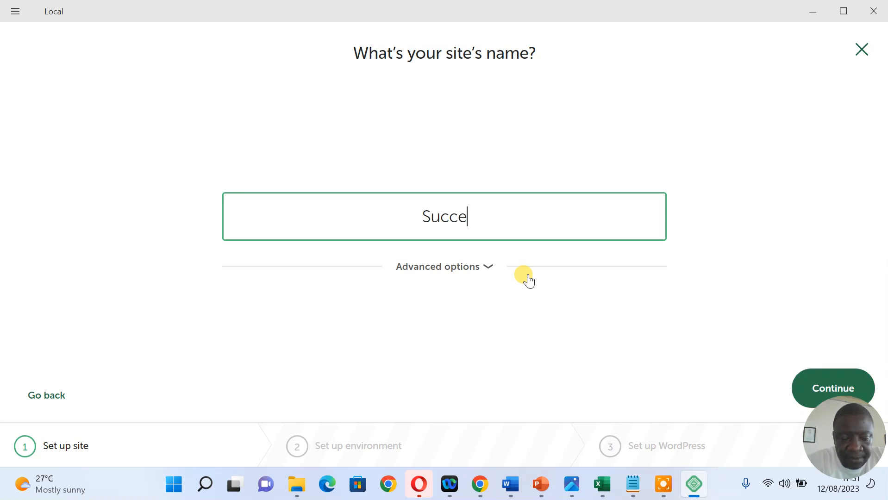
text(ss H)
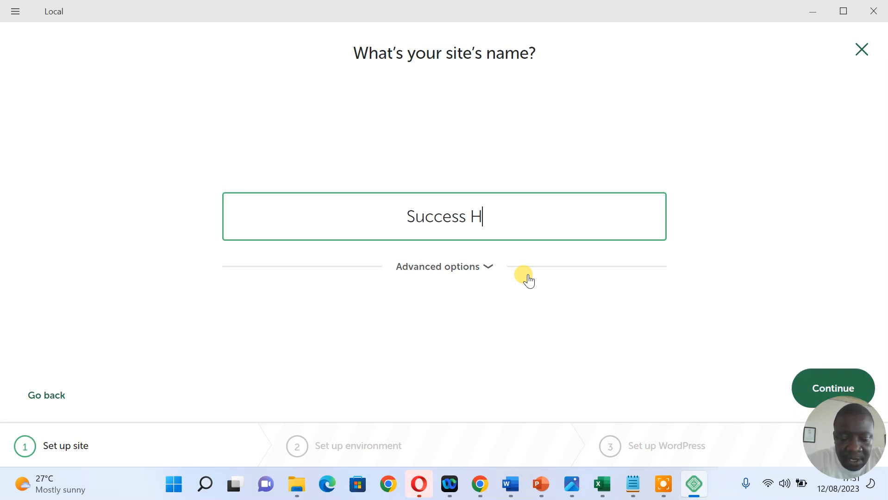
text(igh Sch)
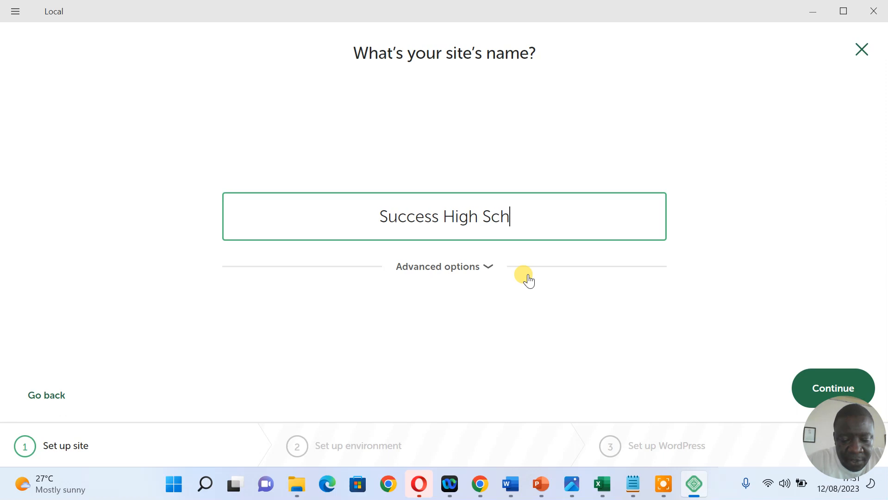
text(ool)
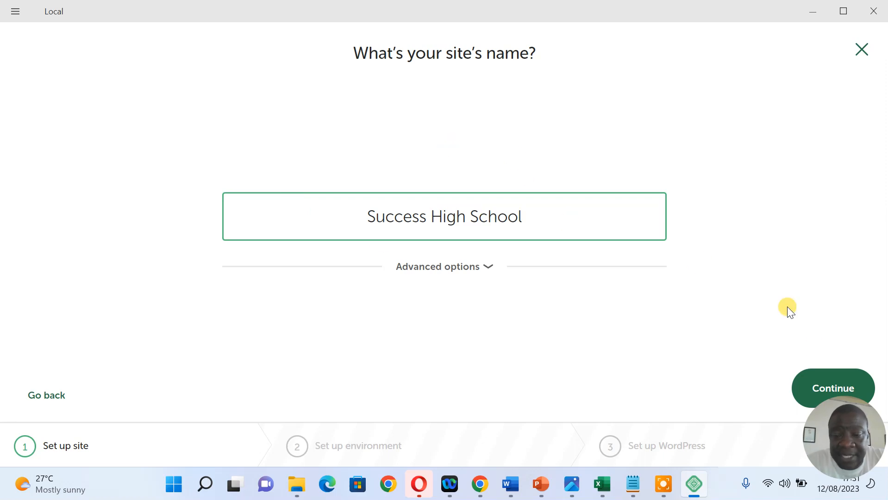
Accept the Preferred environment, enter the WordPress admin username and password, and add the site
click(822, 386)
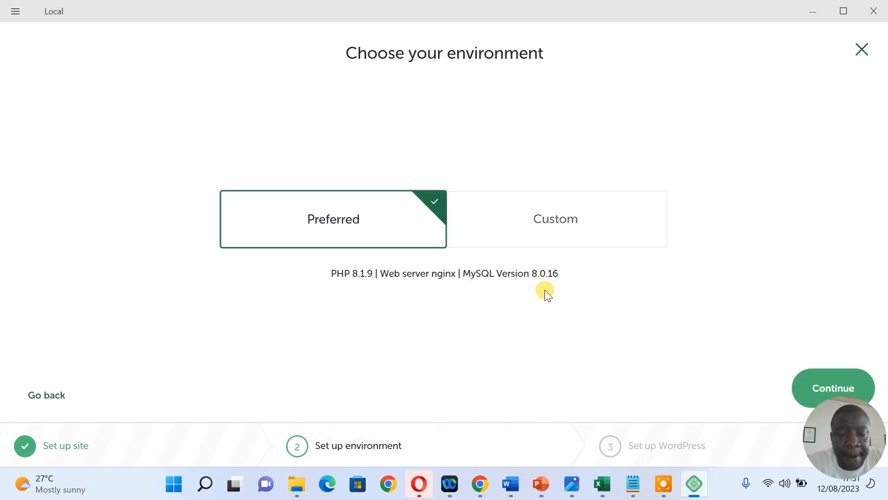
click(809, 380)
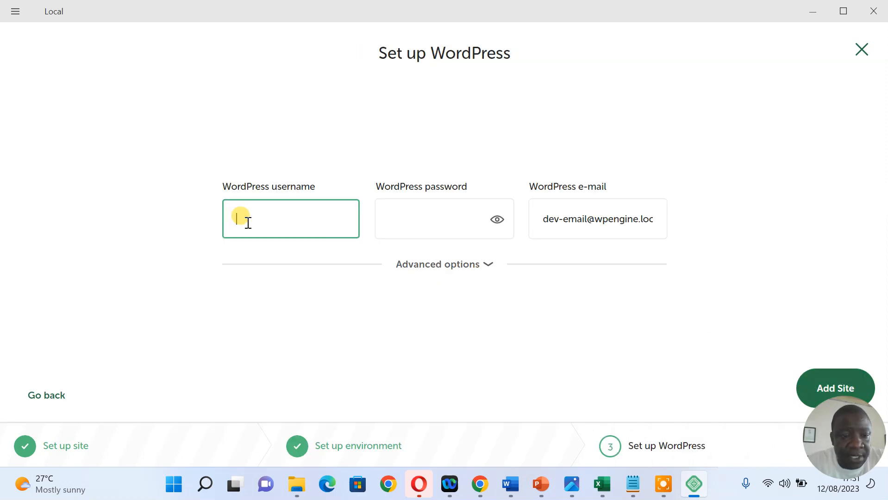
text(admin)
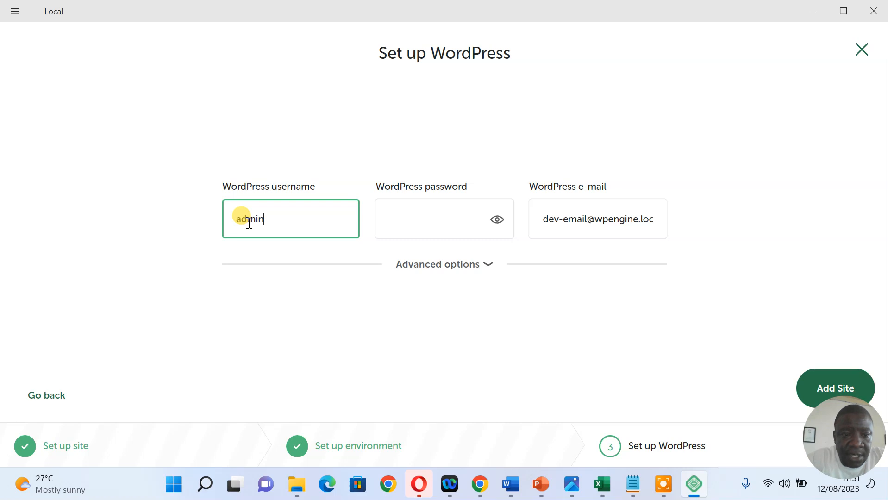
click(400, 219)
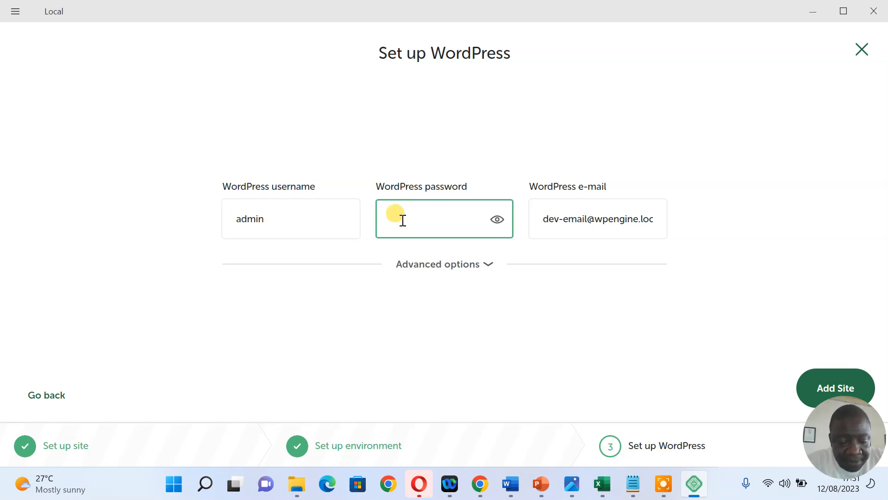
text(admin)
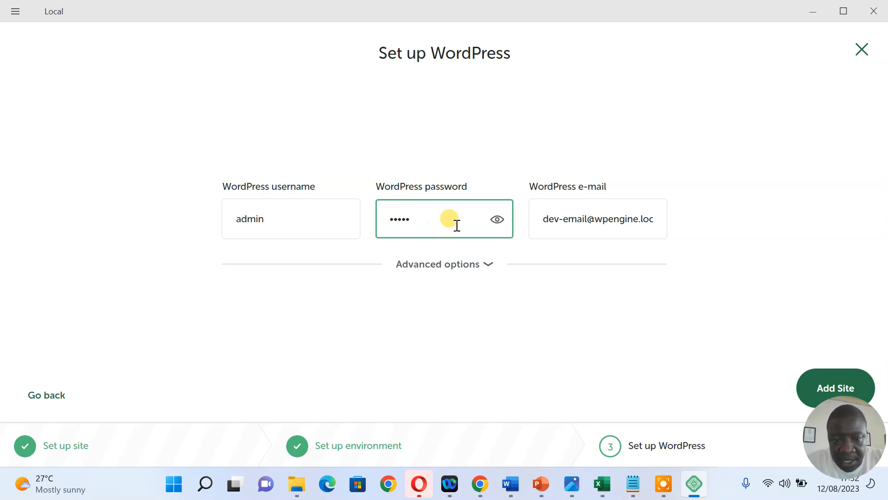
click(498, 221)
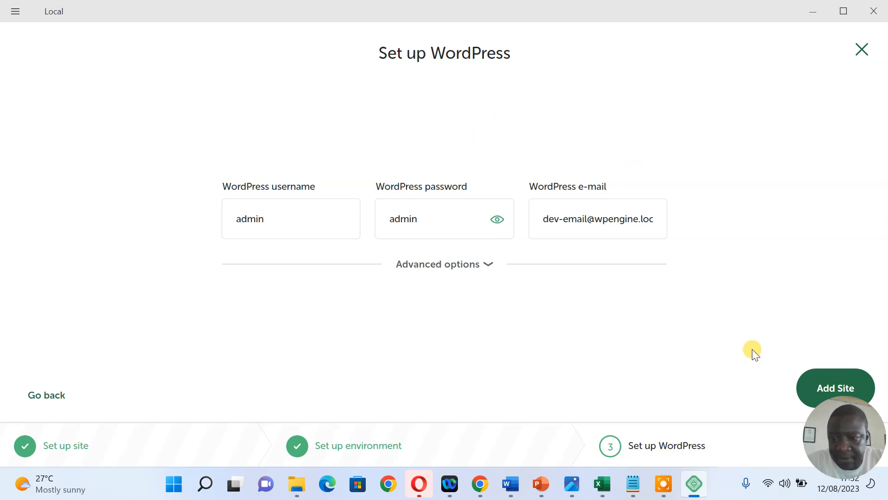
click(828, 383)
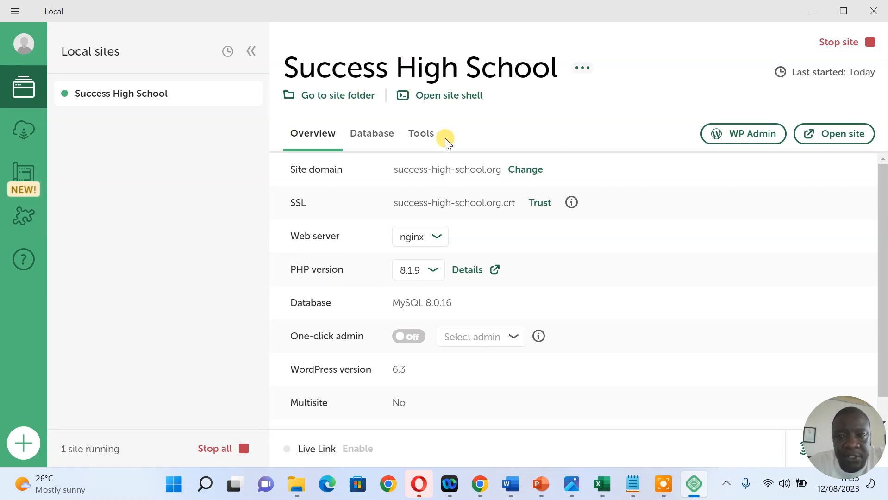
Open the installed Success High School site in the browser
click(831, 133)
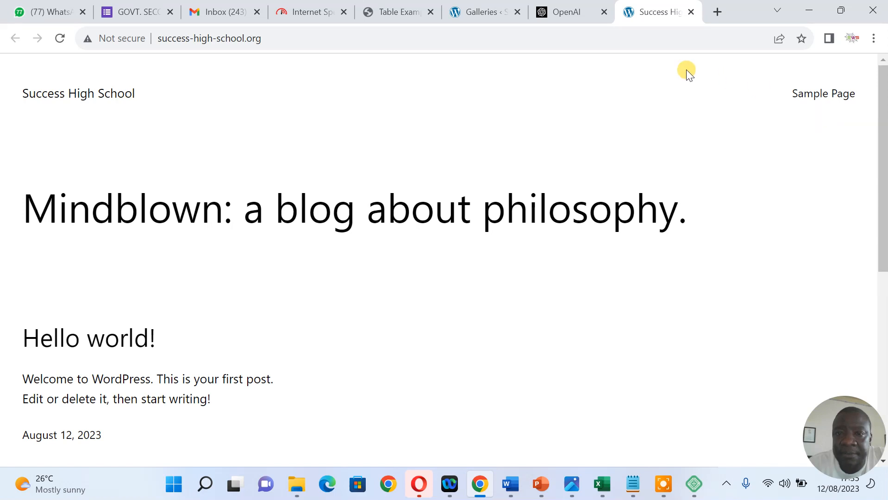
Close the seven unrelated Chrome tabs, including OpenAI, speed test, Inbox and galleries admin
click(604, 13)
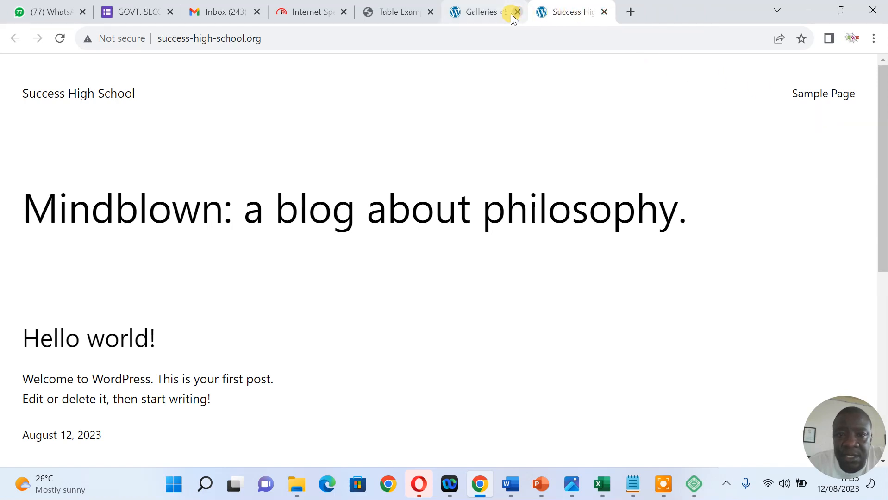
click(507, 14)
click(430, 11)
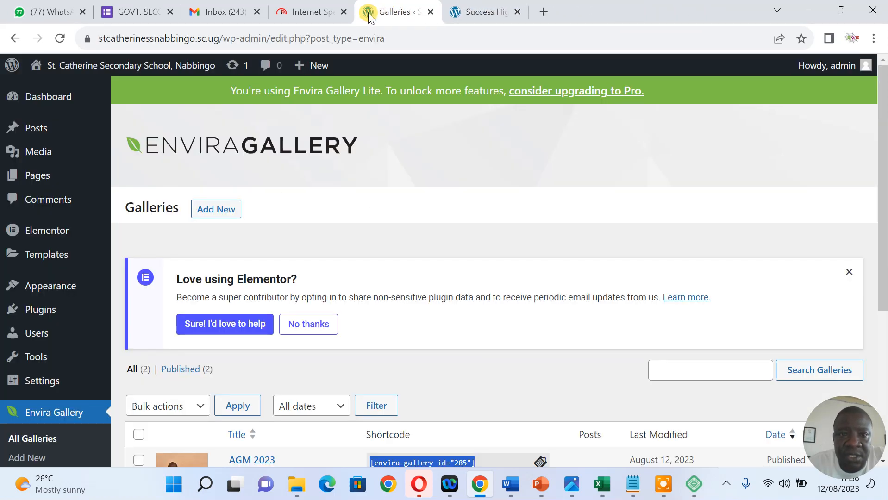
click(343, 12)
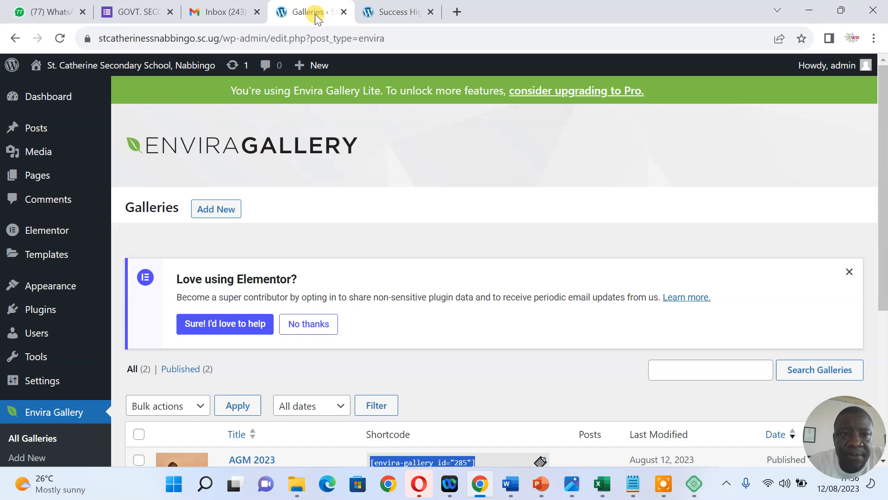
click(256, 12)
click(256, 12)
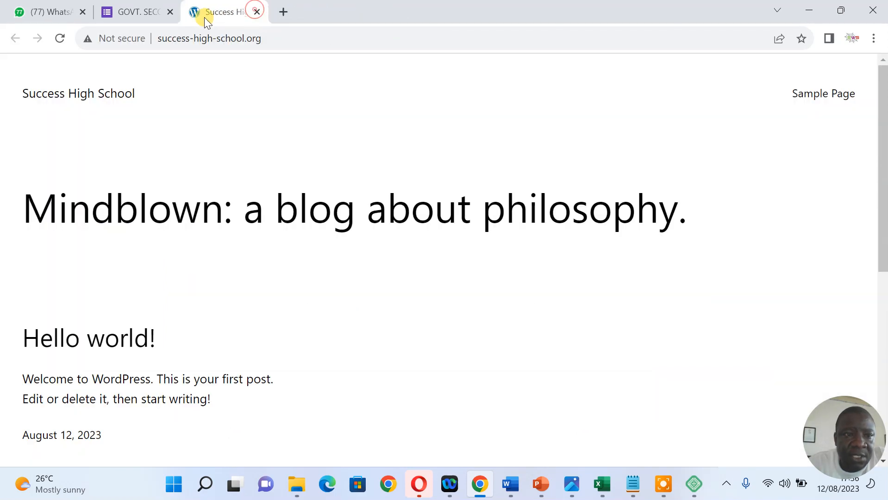
click(170, 12)
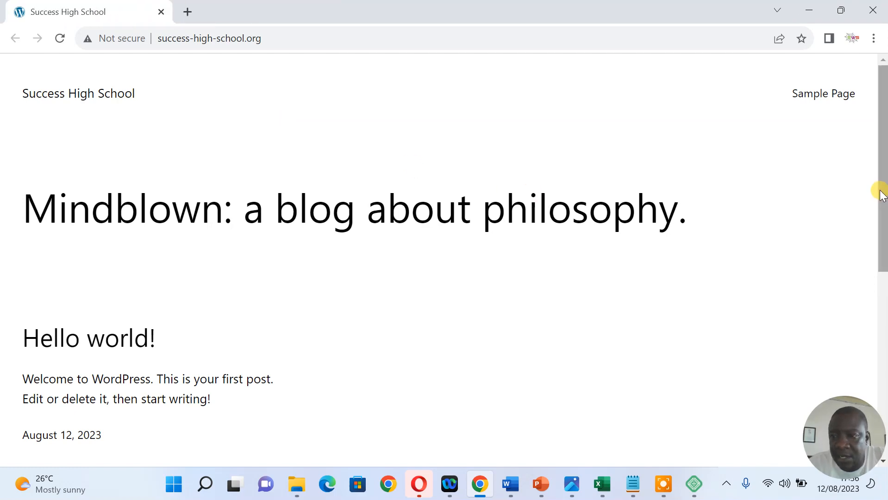
Review the default home page's Mindblown headline, then close Chrome to return to Local
drag(879, 188, 879, 127)
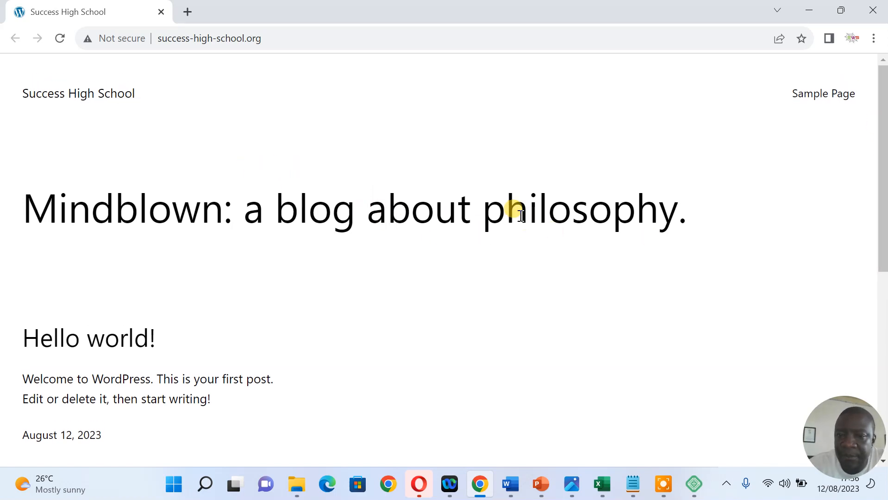
drag(122, 210, 674, 219)
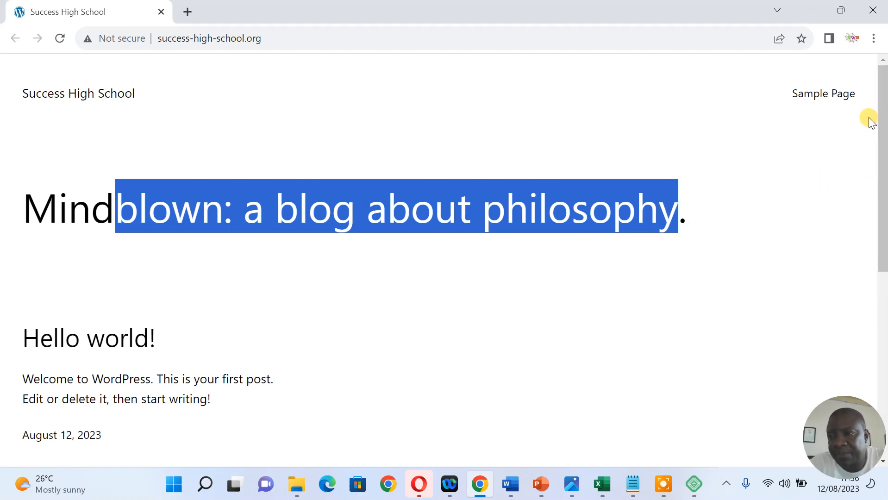
click(868, 7)
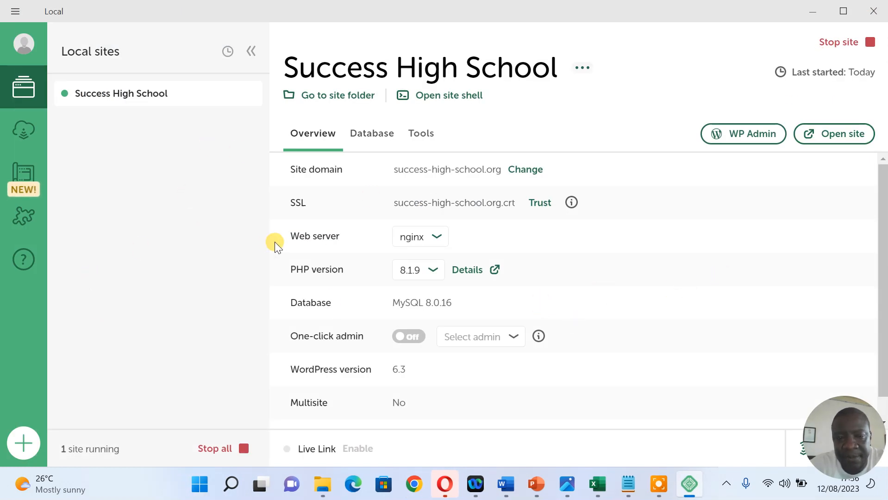
click(834, 133)
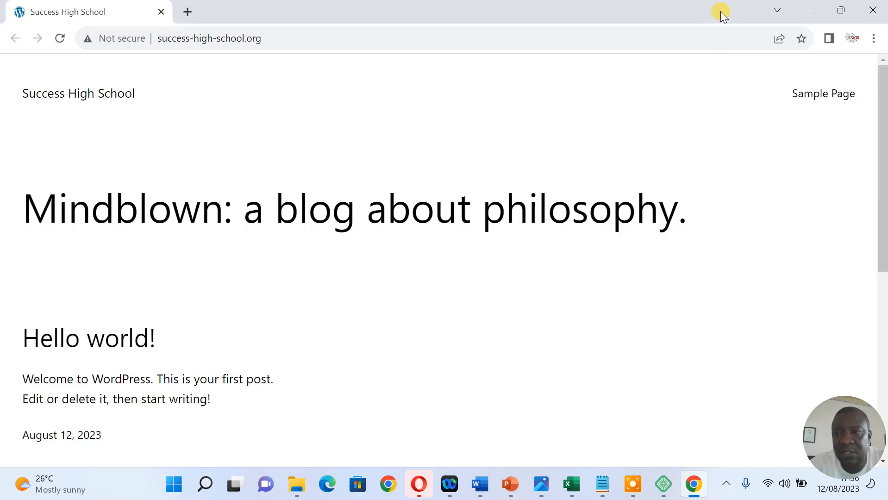
click(875, 14)
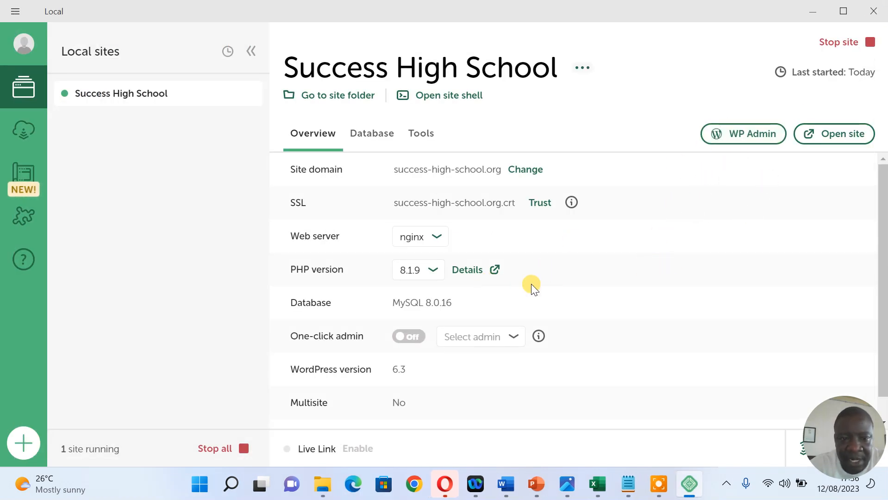
click(538, 209)
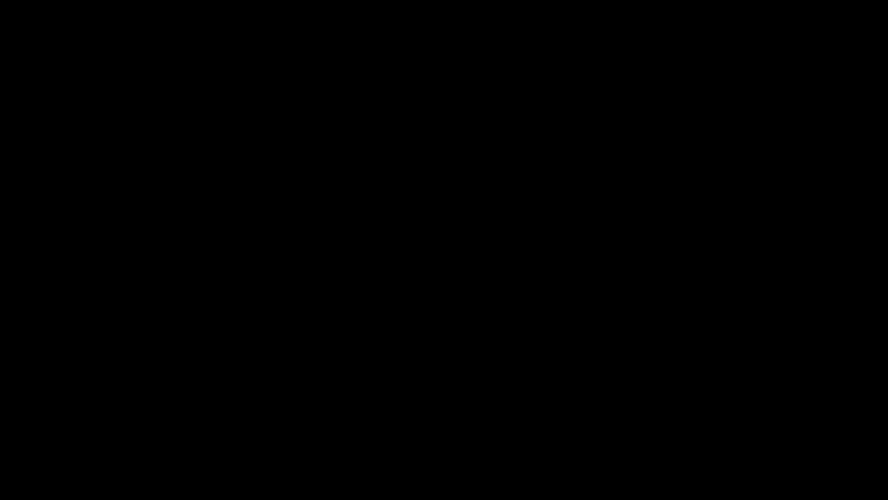
Trust the site certificate, change the domain to successhighschool.org, and open the site
click(404, 347)
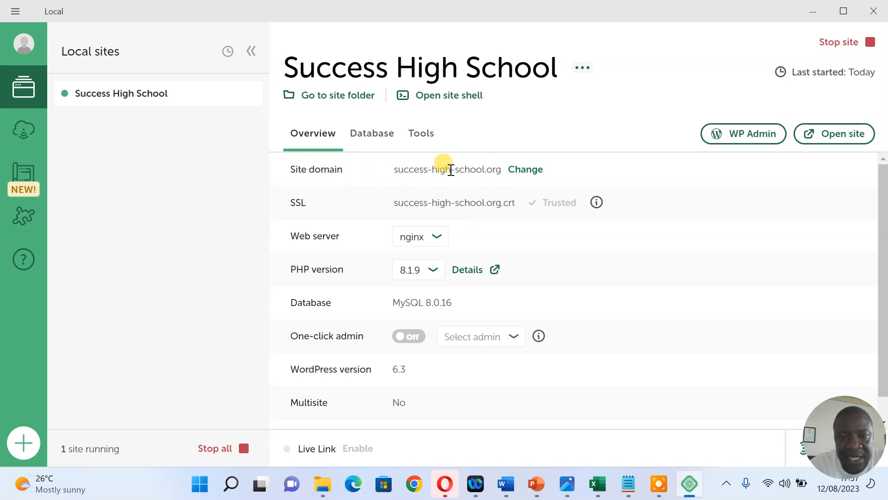
click(518, 171)
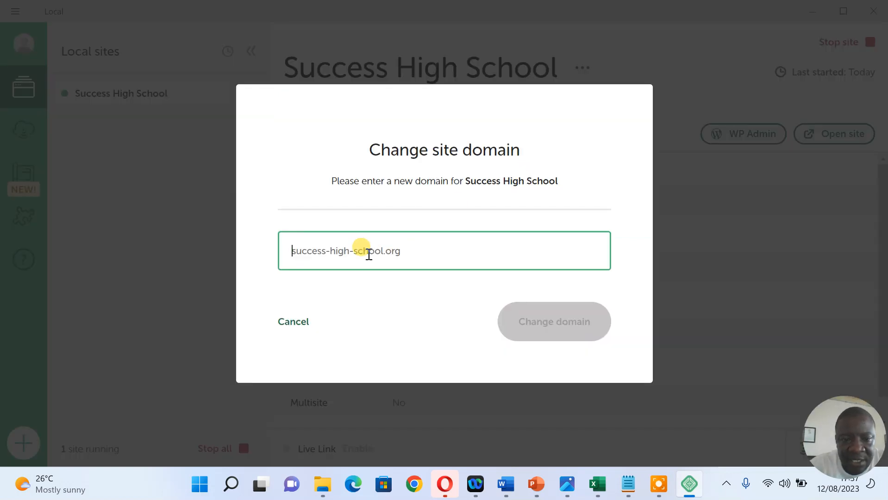
text(succ)
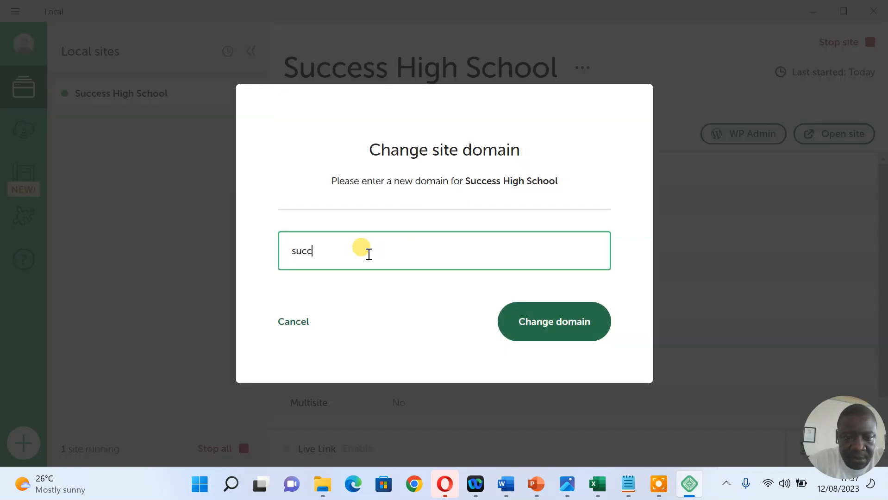
text(esshighschool)
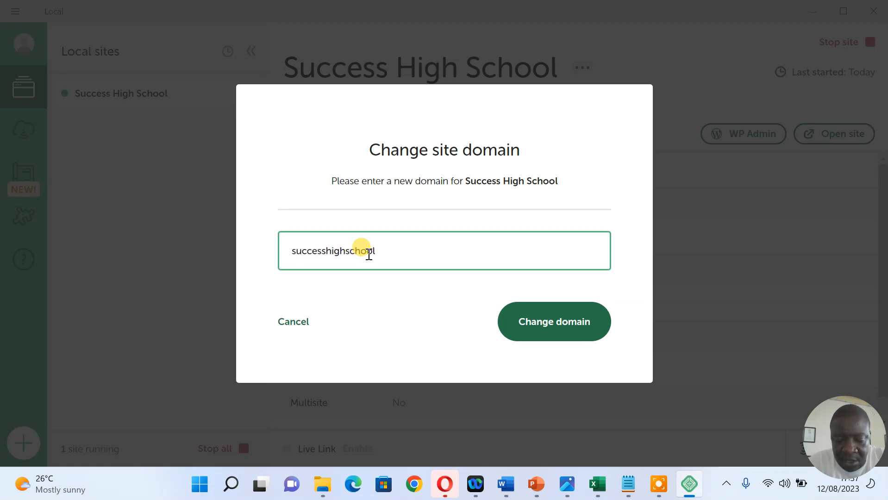
text(.org)
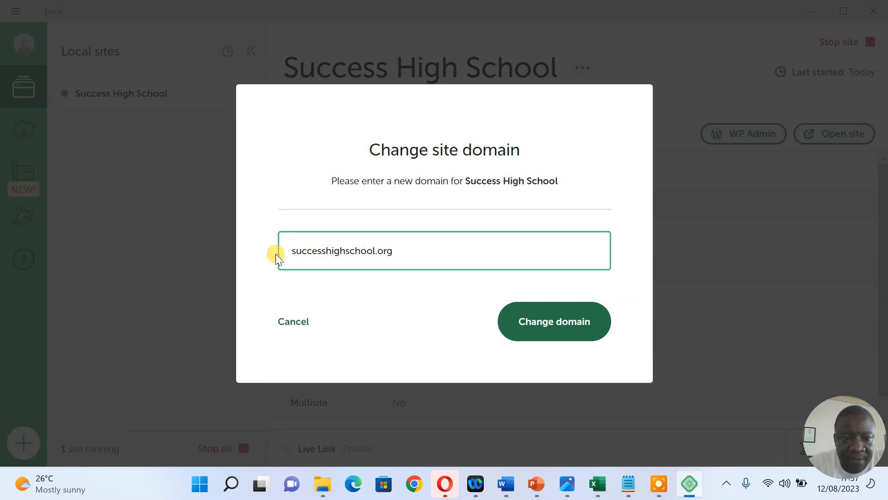
click(531, 322)
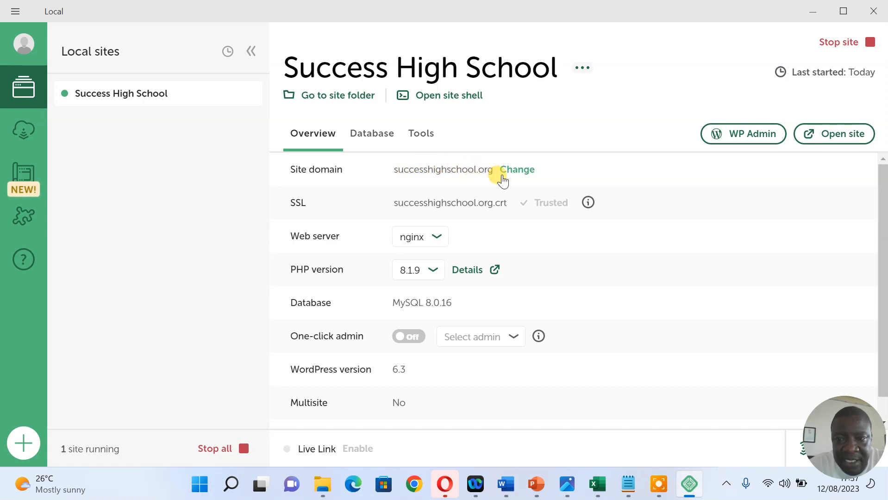
click(837, 133)
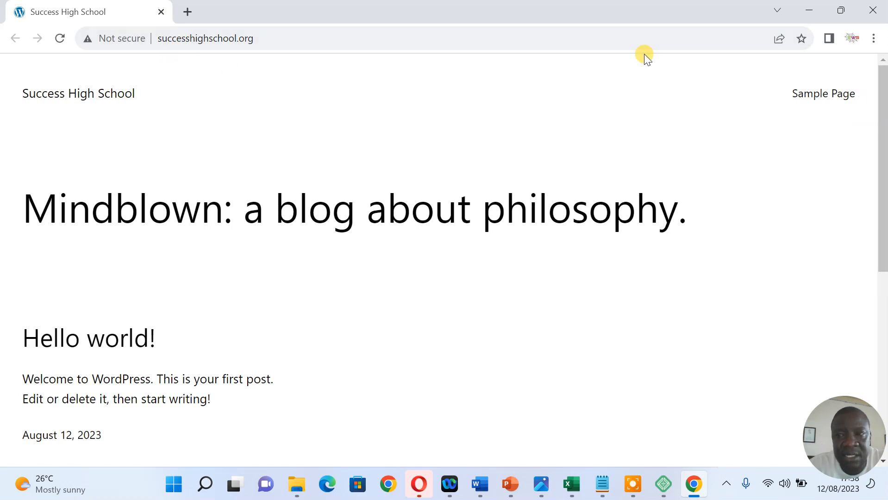
Close the site preview, open WP Admin, and fill in the saved username and password
click(873, 10)
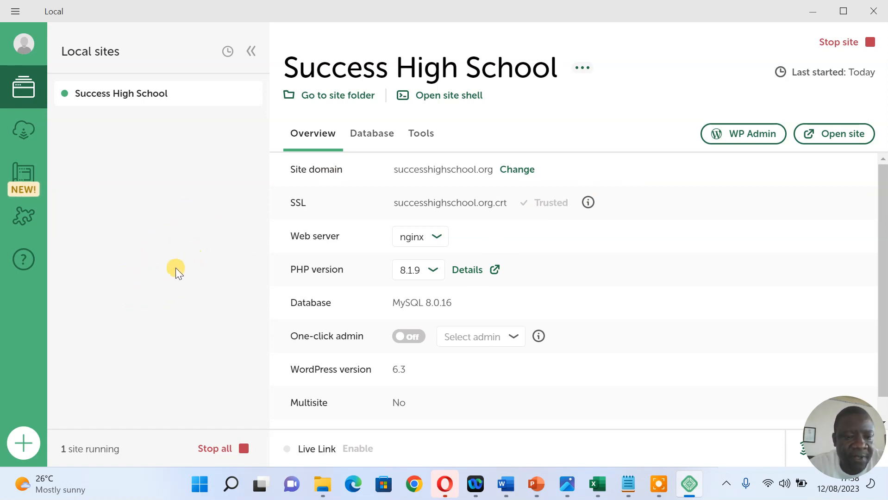
click(747, 143)
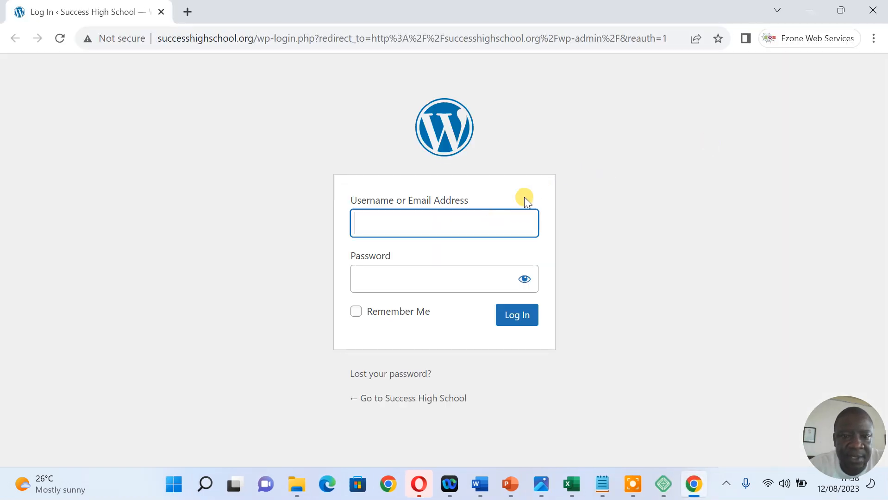
click(469, 222)
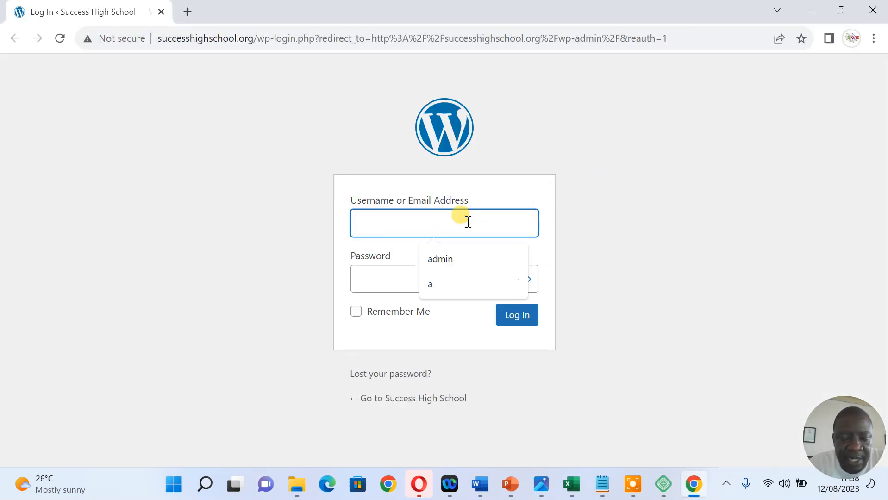
click(458, 253)
click(444, 273)
text(**)
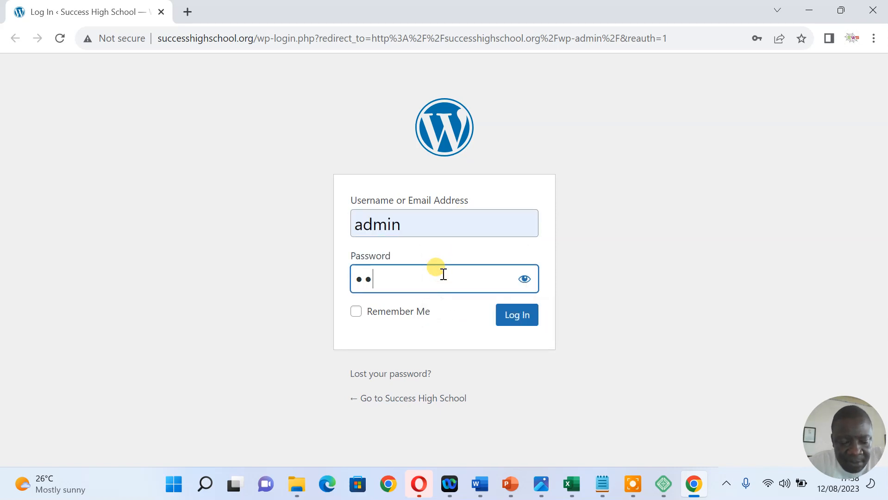
text(min)
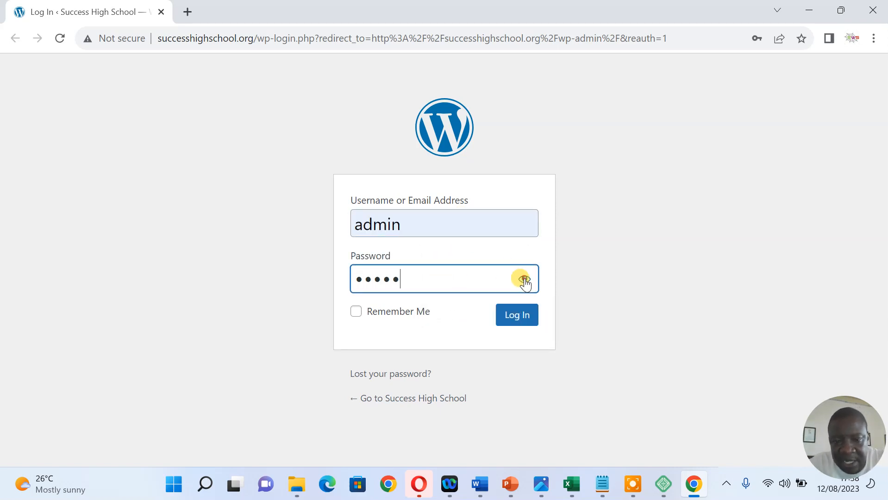
click(524, 278)
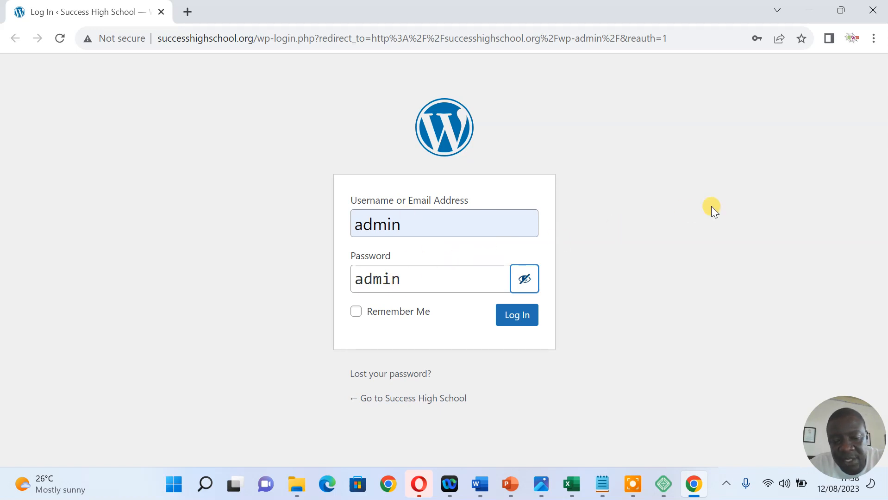
Log in to the dashboard and dismiss the password breach and save-password prompts
click(517, 321)
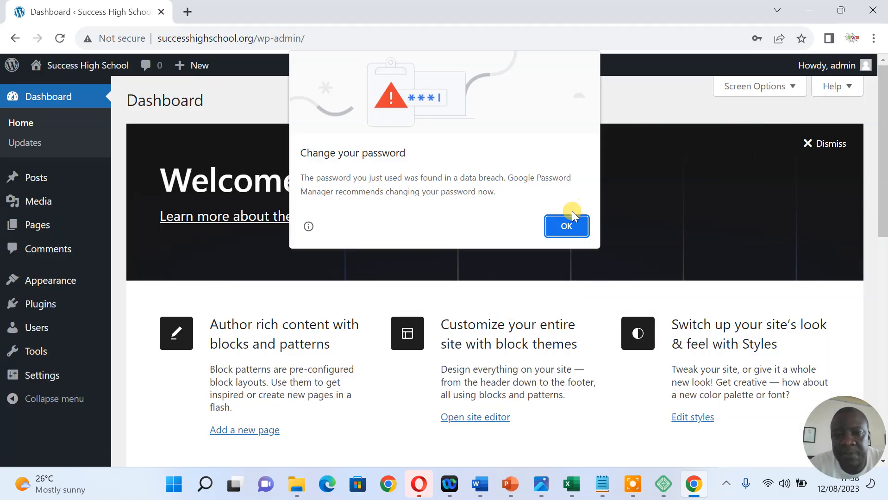
click(566, 227)
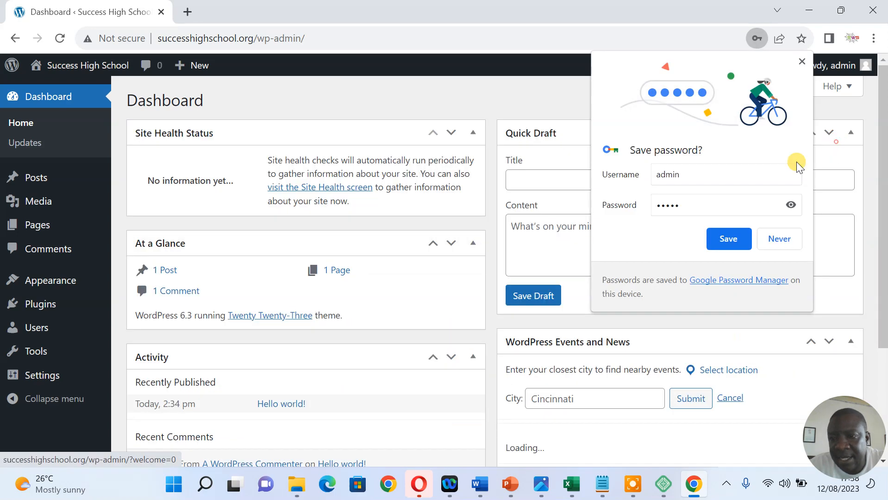
click(779, 239)
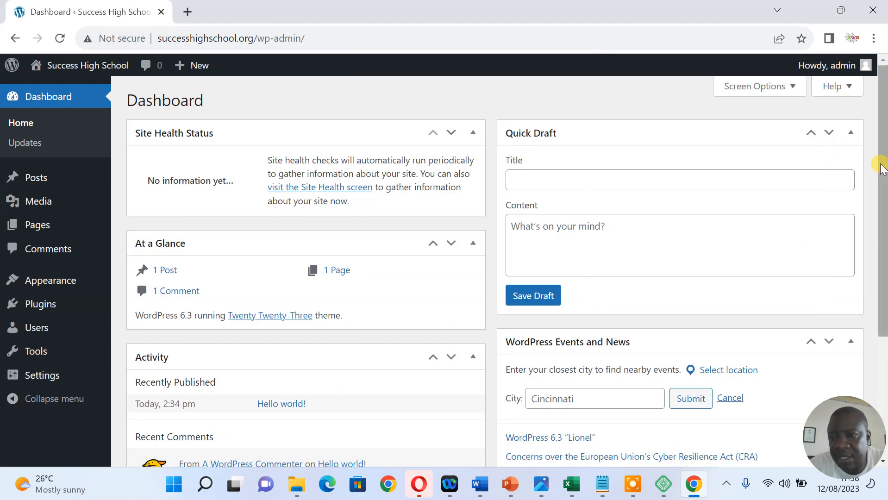
mouse_move(880, 163)
mouse_down()
mouse_move(882, 180)
mouse_move(883, 161)
mouse_up()
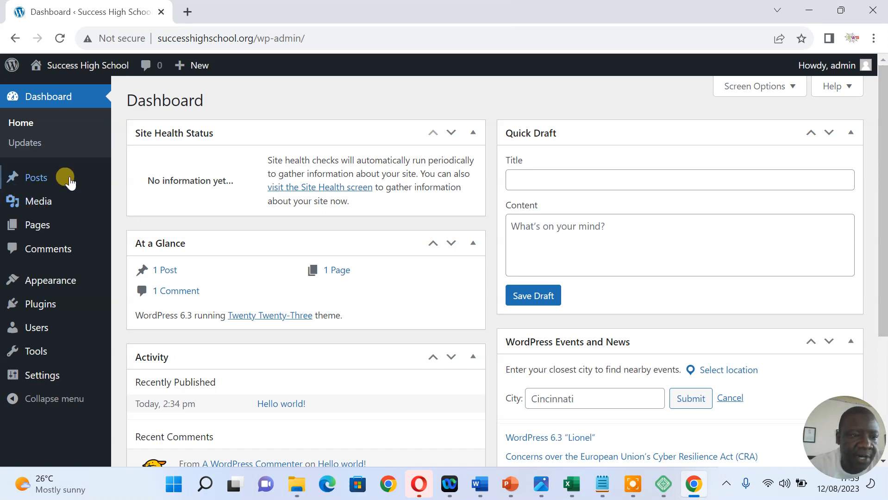
mouse_move(41, 233)
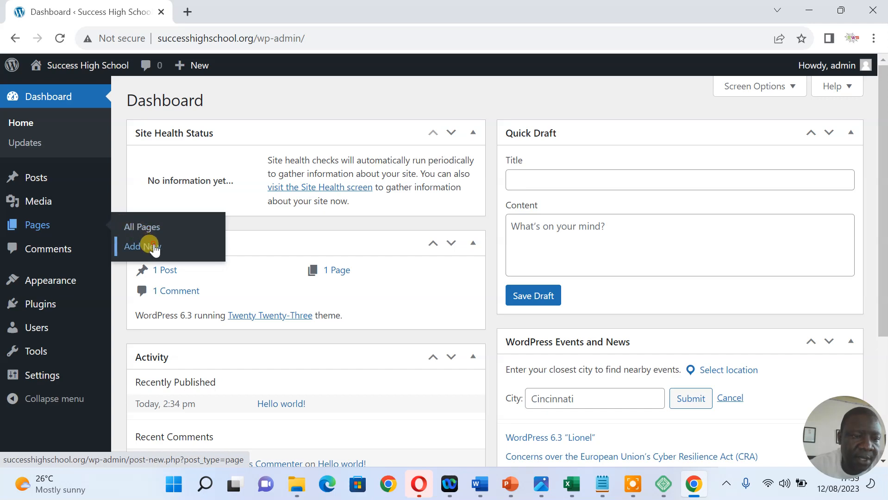
Publish a new empty page titled Home
click(153, 247)
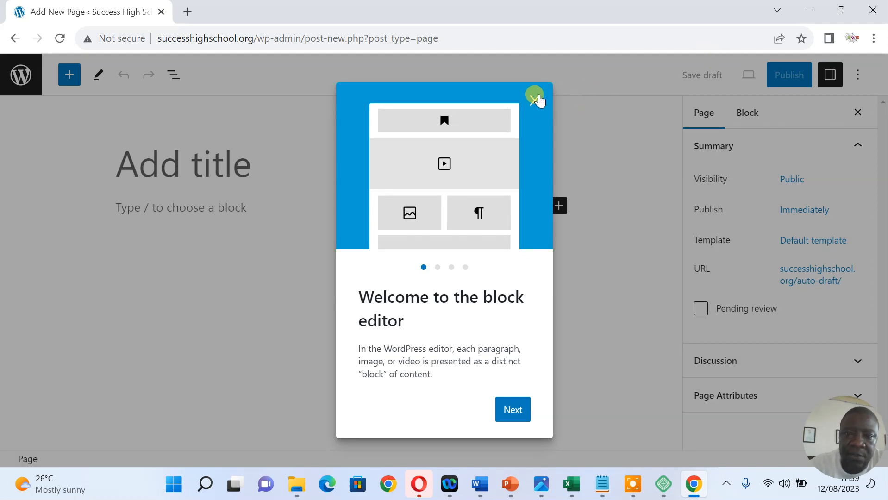
click(249, 160)
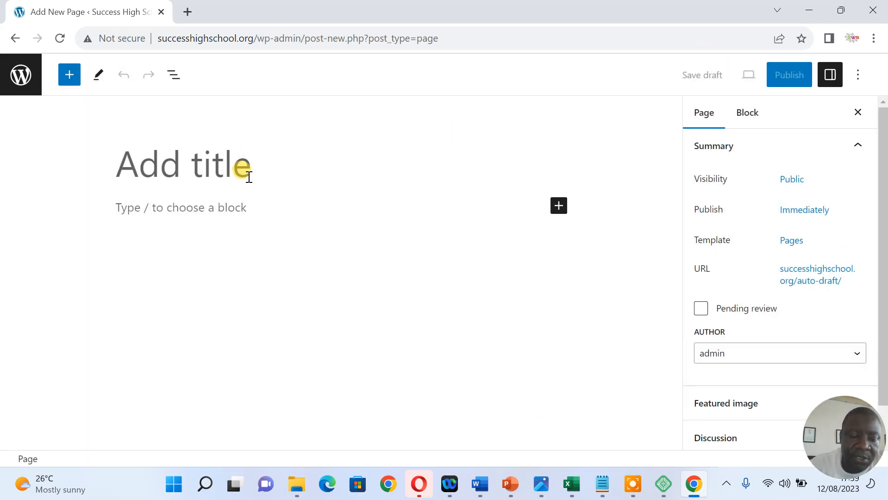
text(Home)
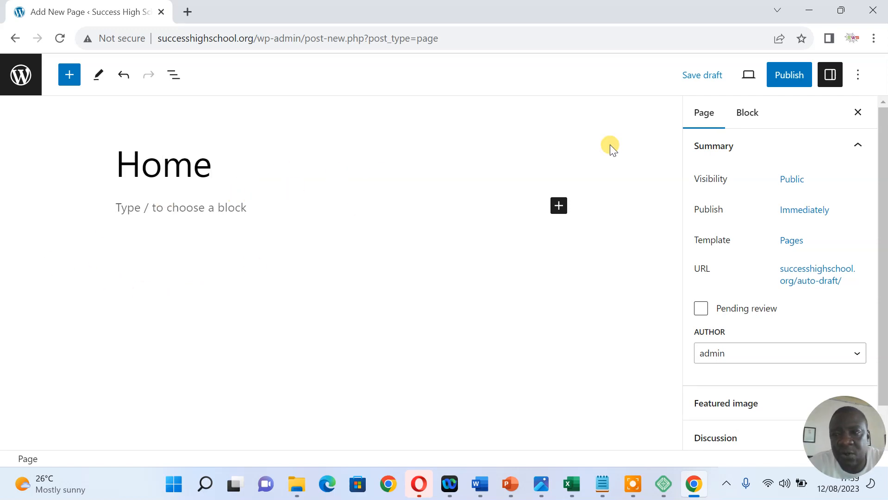
click(790, 74)
click(750, 83)
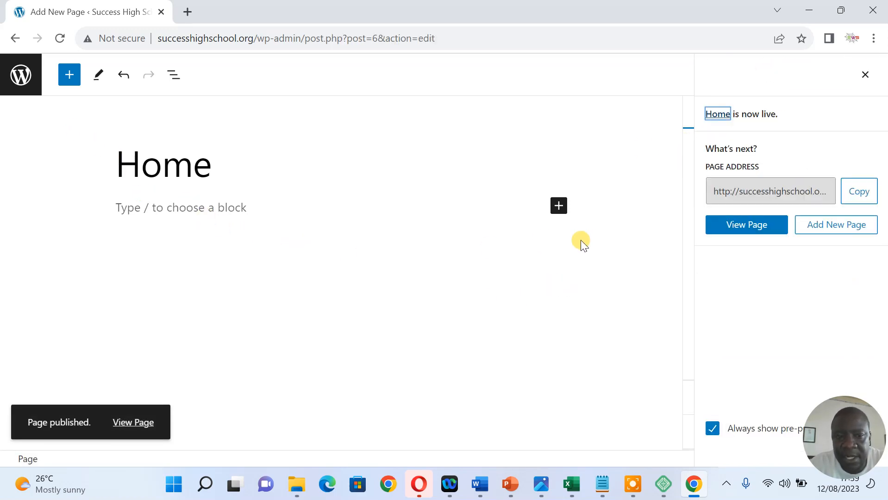
Publish an empty About Us page and return to the Pages list
click(832, 226)
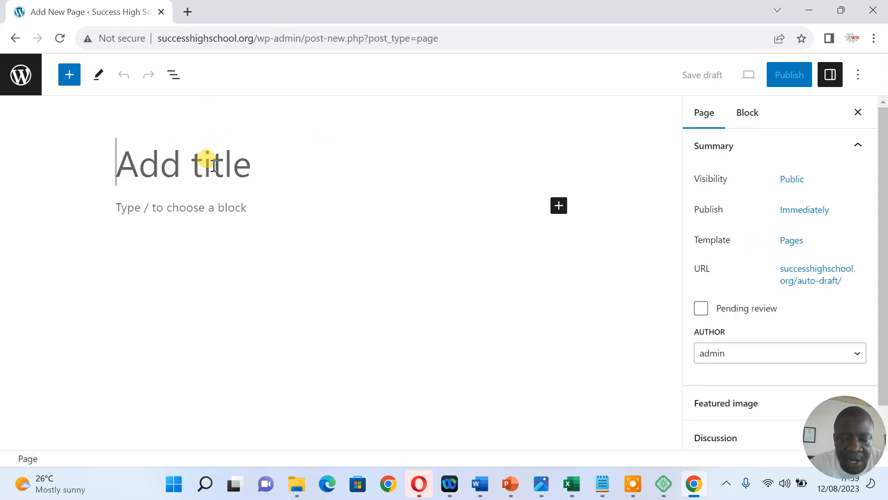
click(214, 165)
text(A)
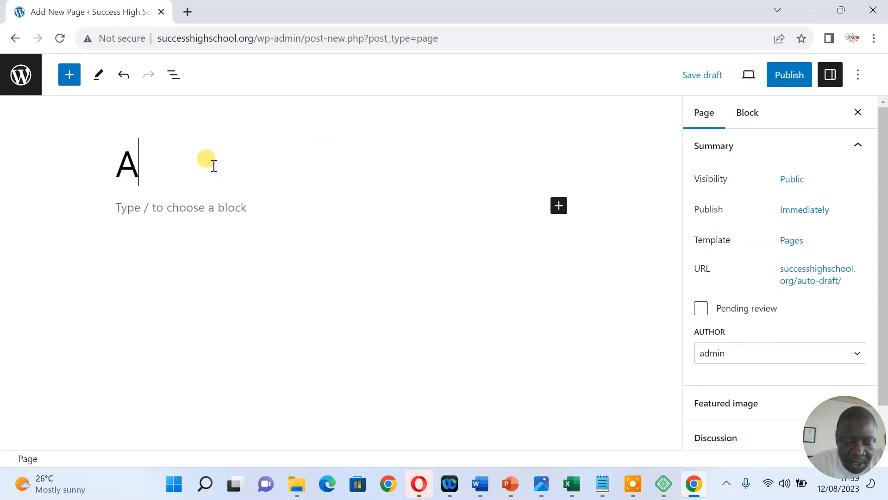
text(bout Us)
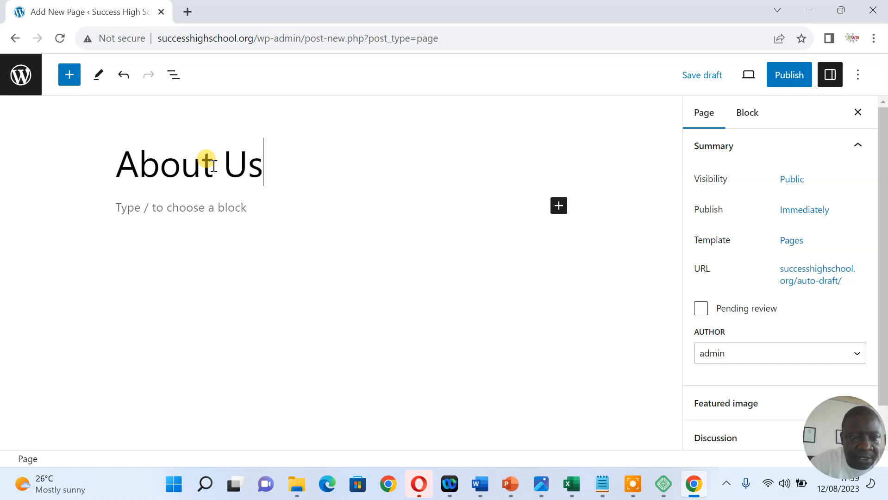
click(783, 78)
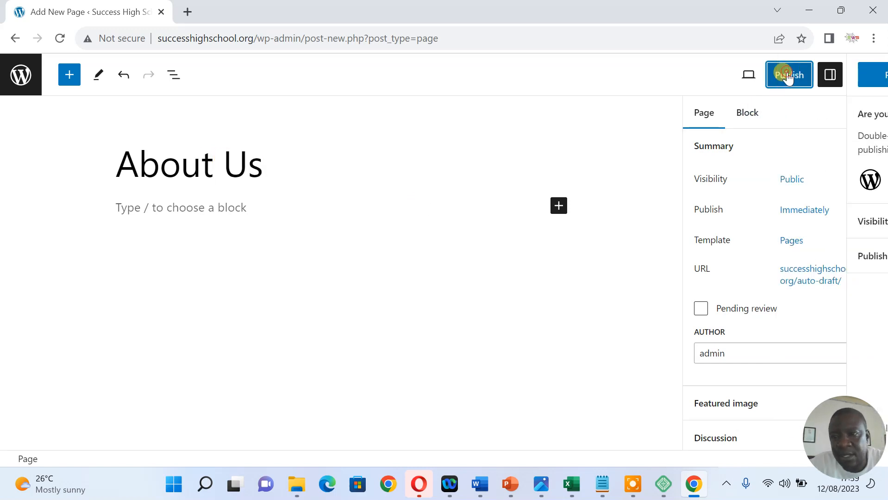
click(756, 74)
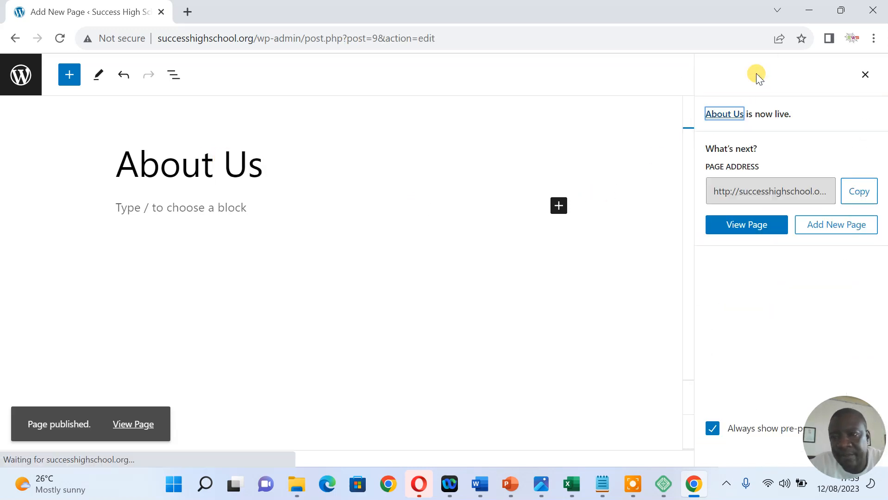
click(865, 75)
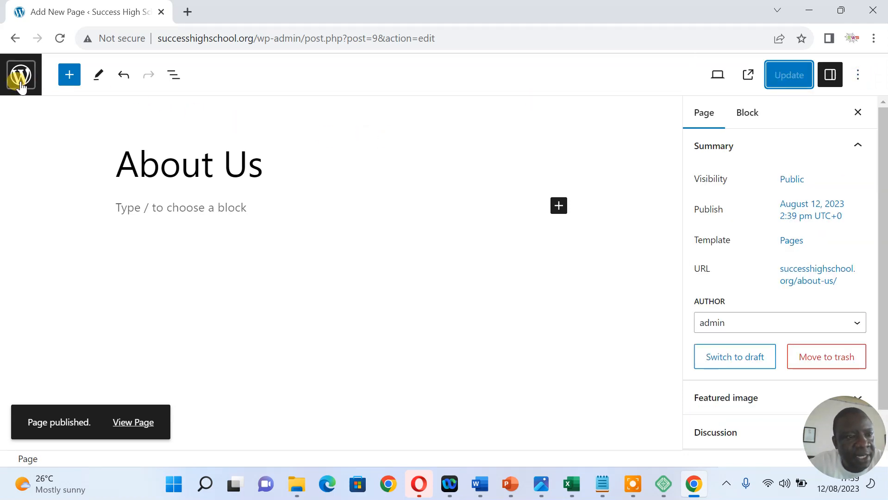
click(22, 79)
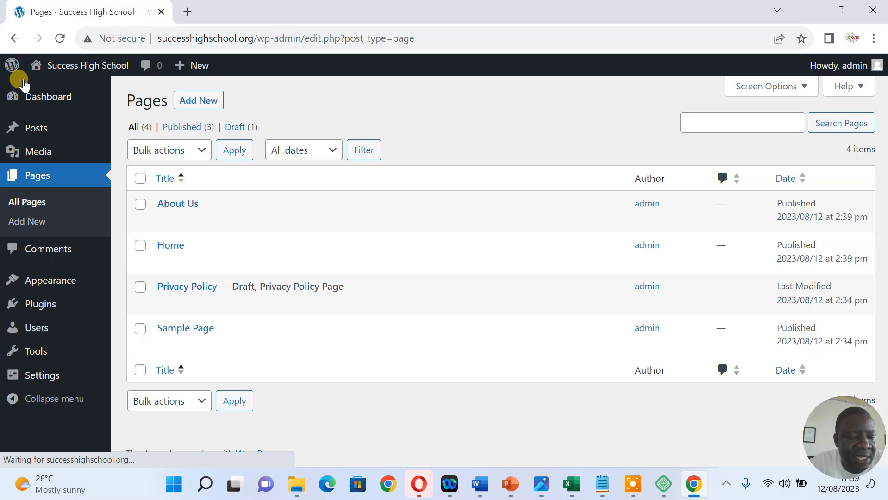
mouse_move(94, 274)
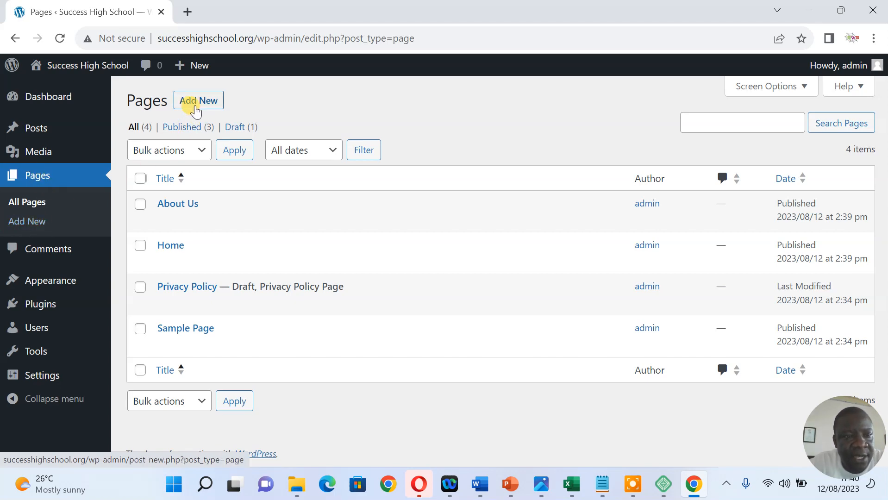
Publish a new empty page titled Curriculum
click(197, 104)
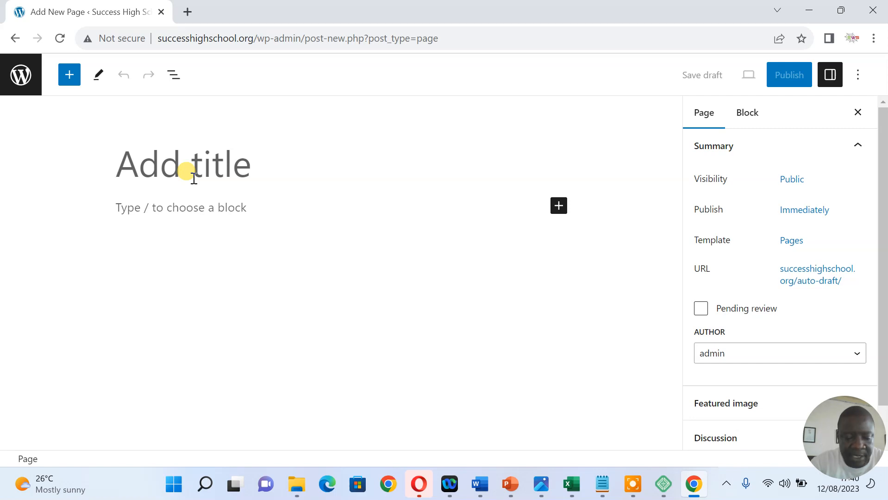
text(Currocu)
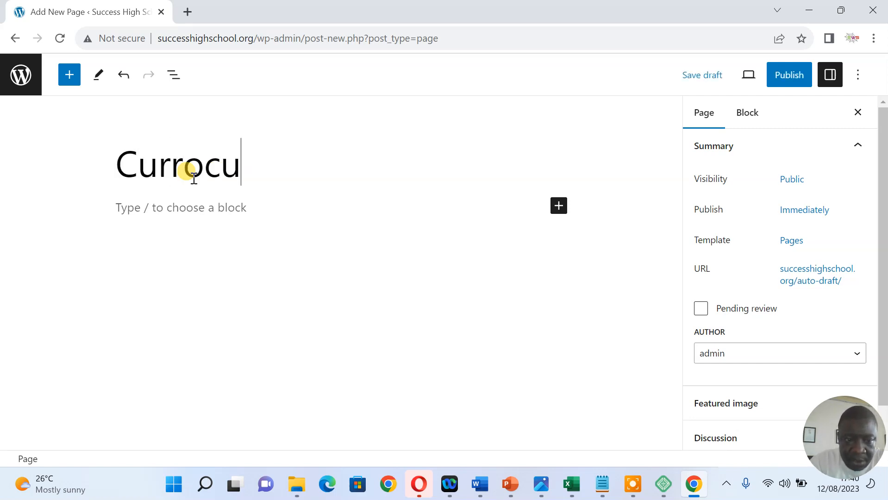
key(BackSpace)
key(BackSpace)
key(BackSpace)
text(i)
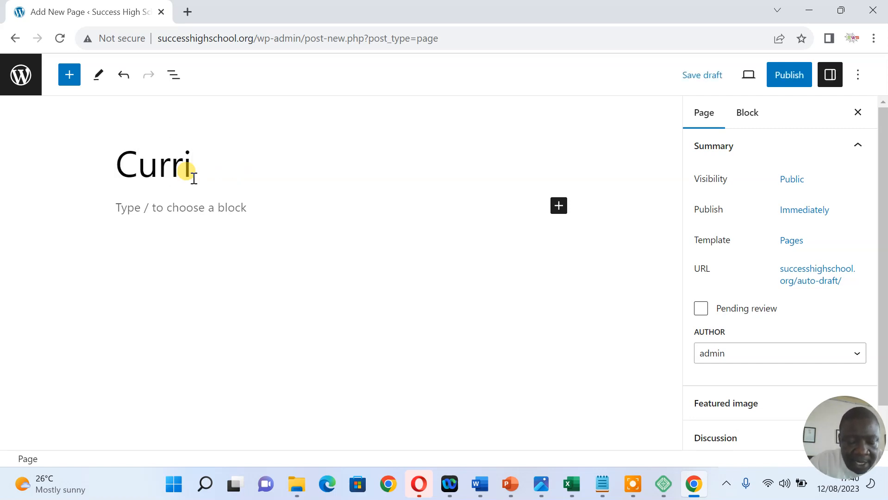
text(culum)
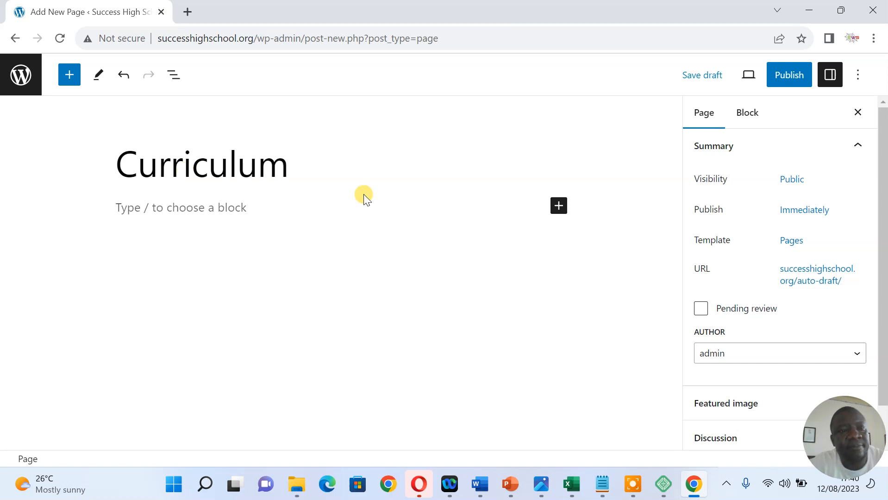
click(788, 76)
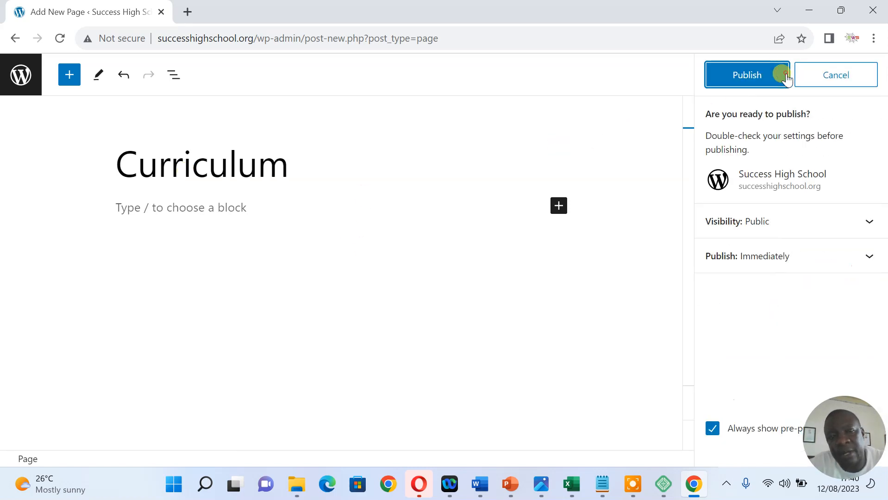
click(751, 80)
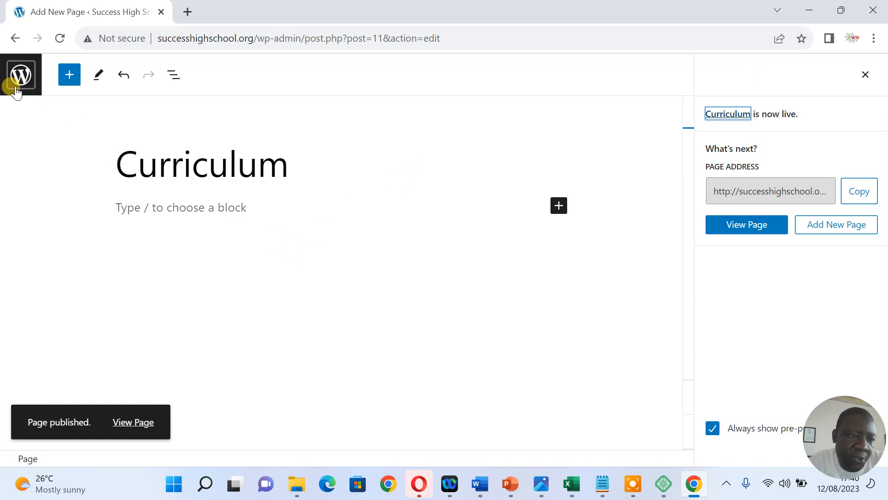
Publish a new empty page titled Gallery
click(822, 229)
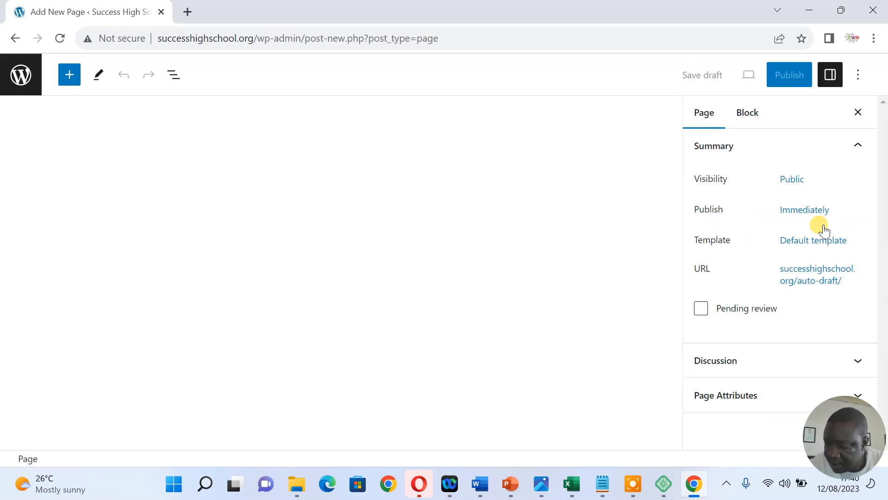
text(Gallery)
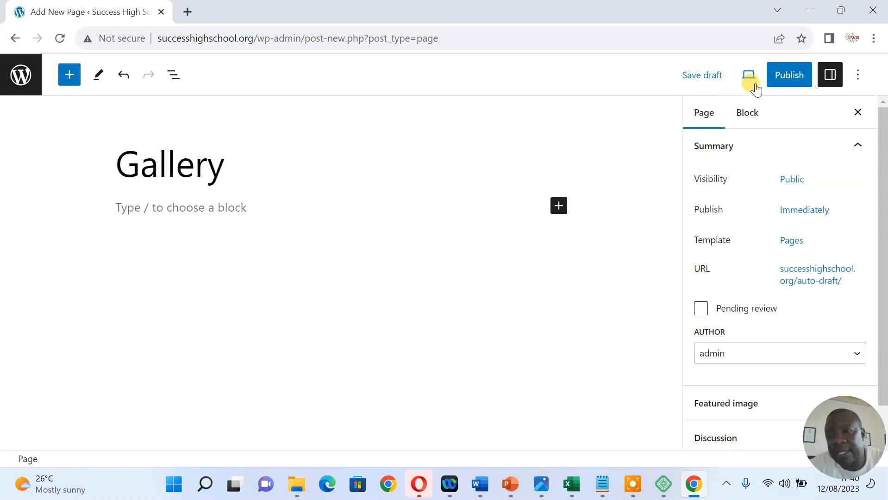
click(785, 75)
click(747, 76)
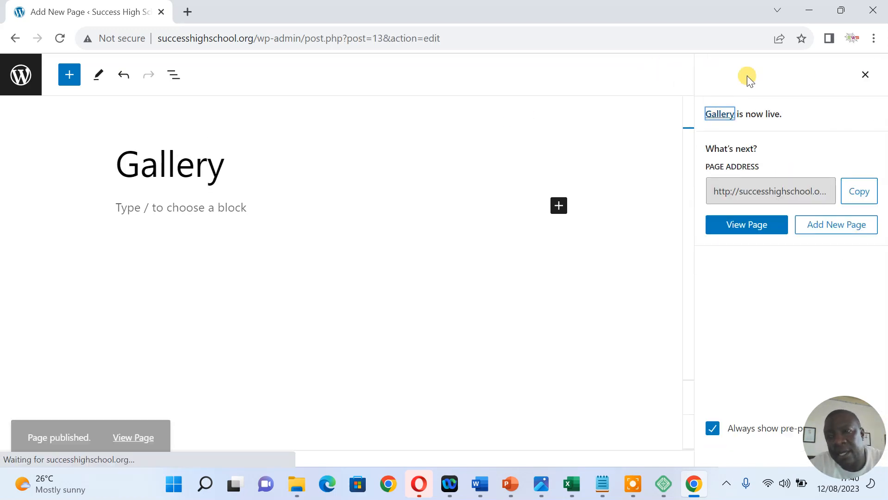
Publish a new empty page titled Blog
click(835, 226)
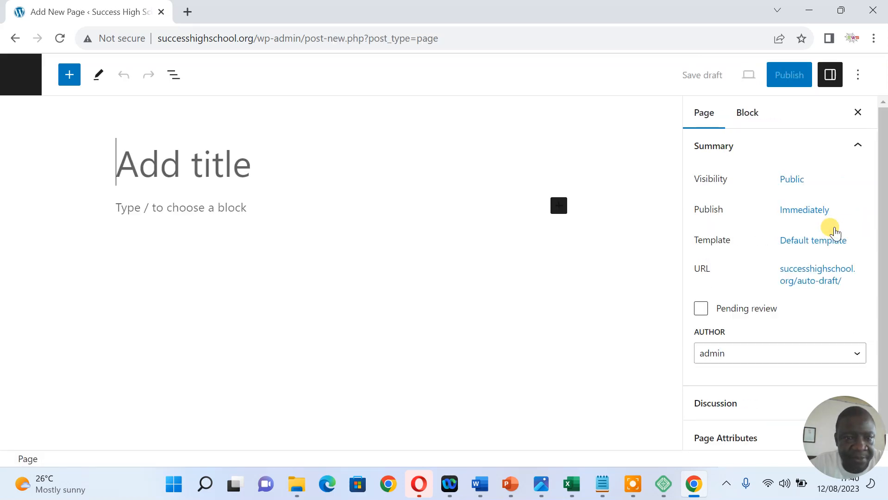
text(Blog)
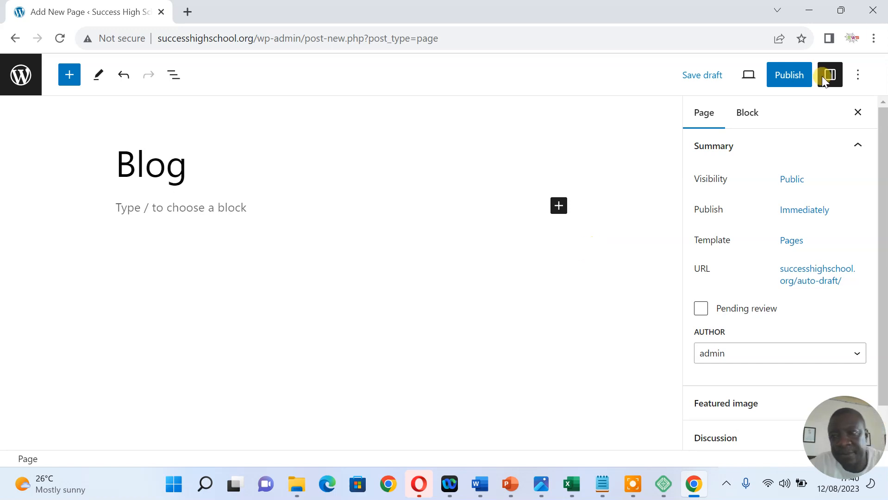
click(787, 75)
click(740, 79)
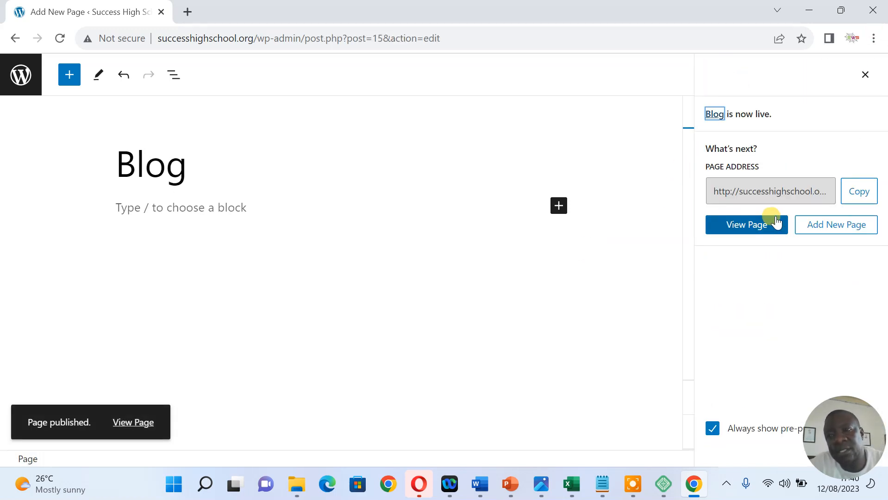
click(826, 225)
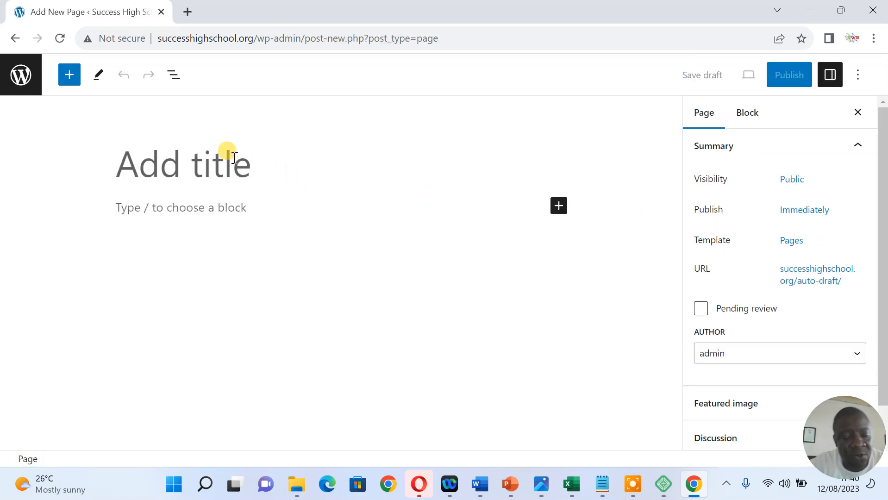
Publish the Contact Us page, then minimize Chrome to show Local's site overview
text(Contact)
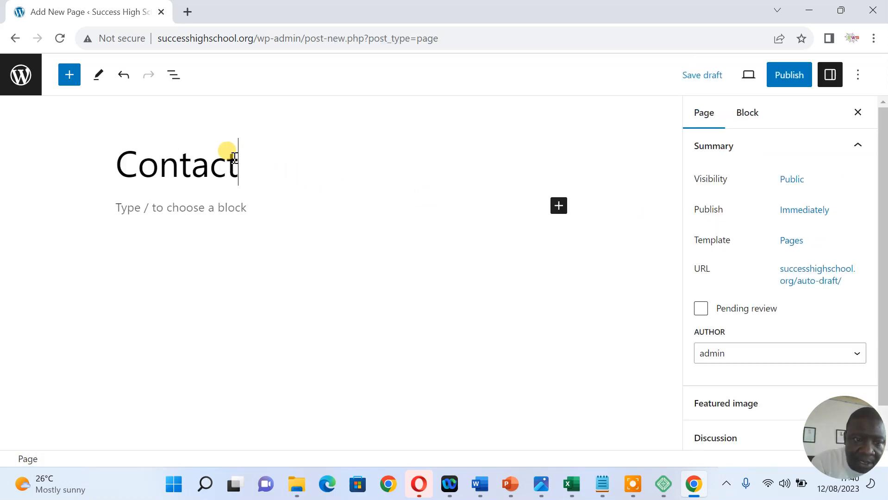
text( Us)
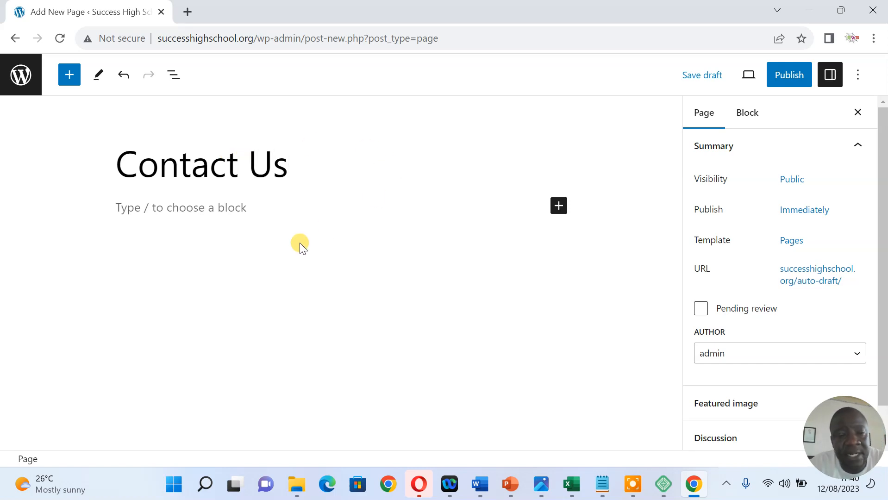
click(791, 76)
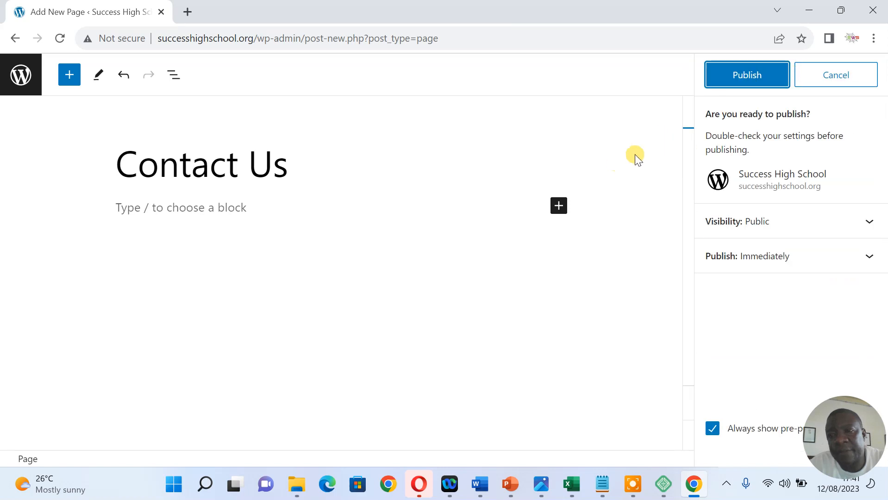
click(755, 78)
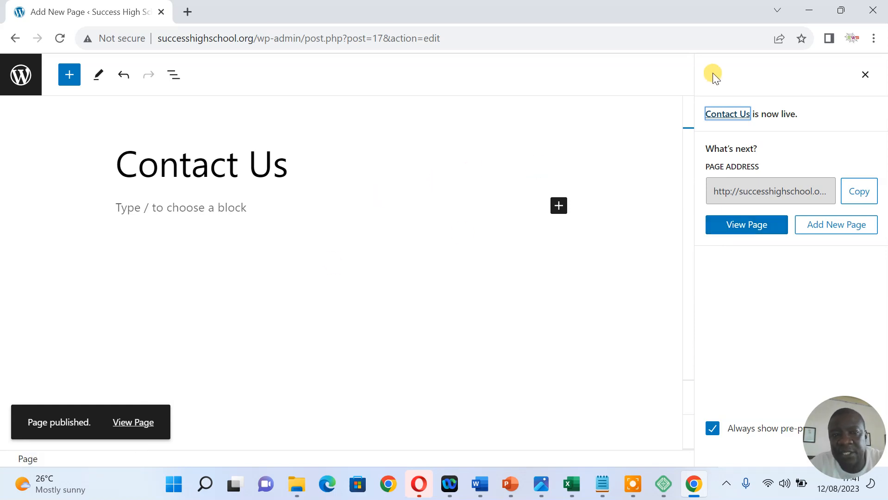
click(810, 11)
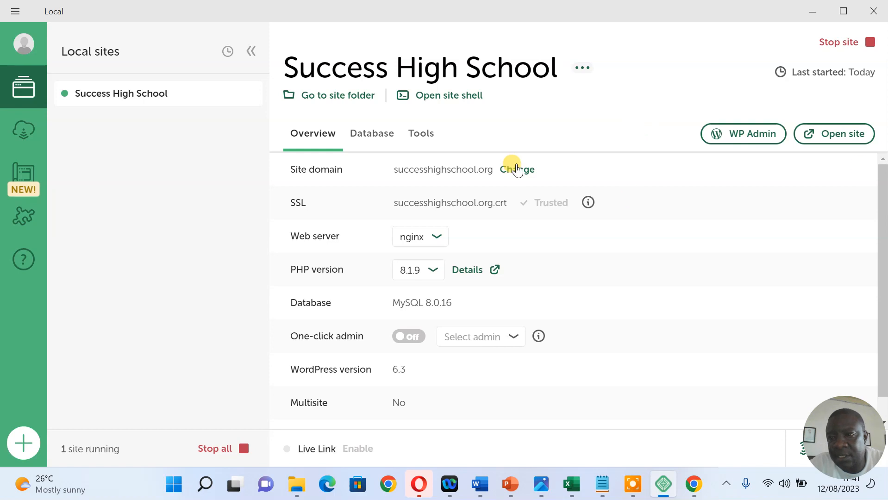
Open the live site in the browser to check that the new pages appear in its menu
click(832, 133)
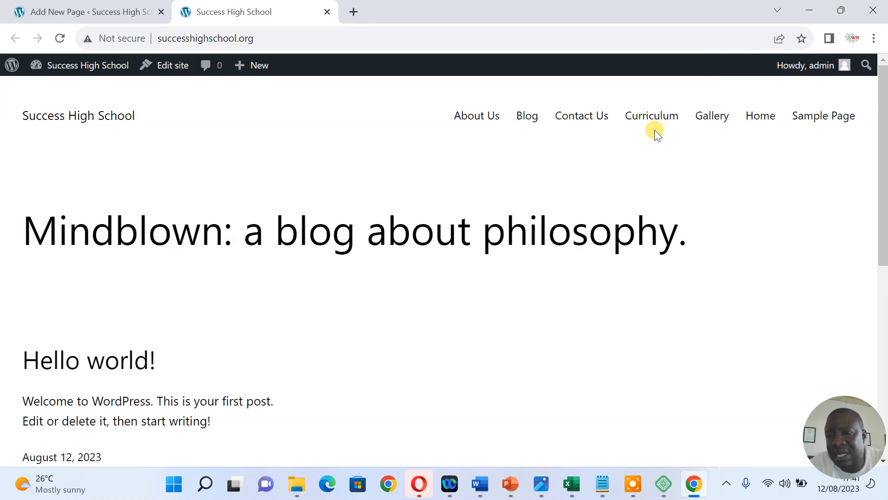
click(810, 9)
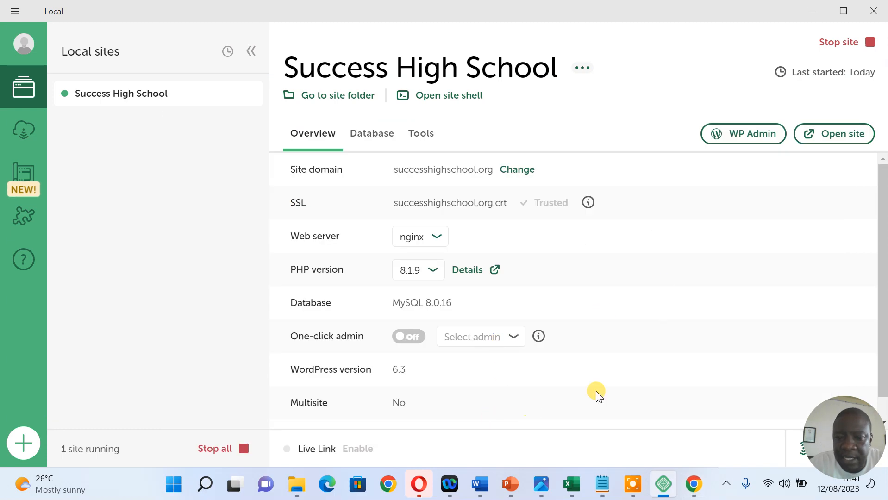
click(693, 483)
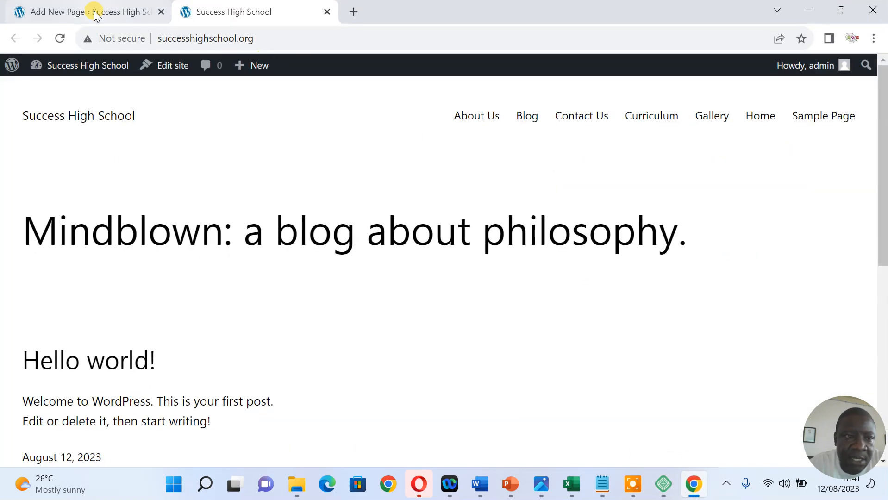
Go back to the WordPress admin Pages list and head for Appearance > Themes
click(67, 10)
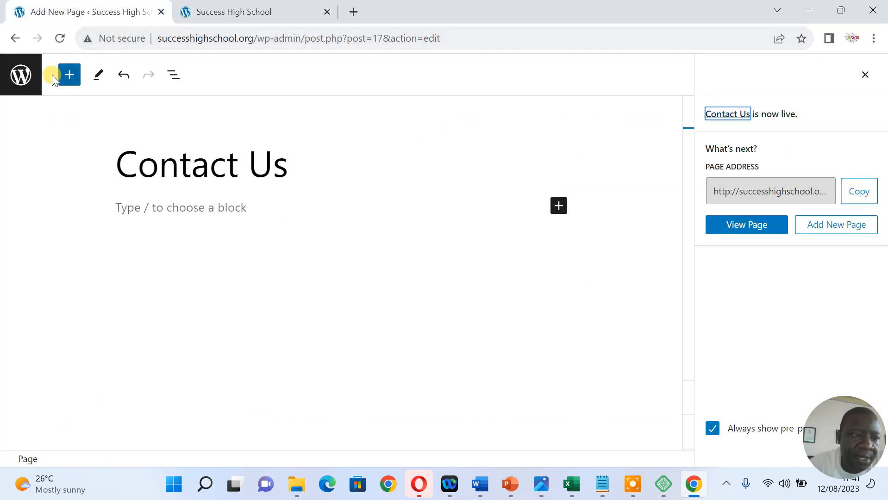
click(18, 75)
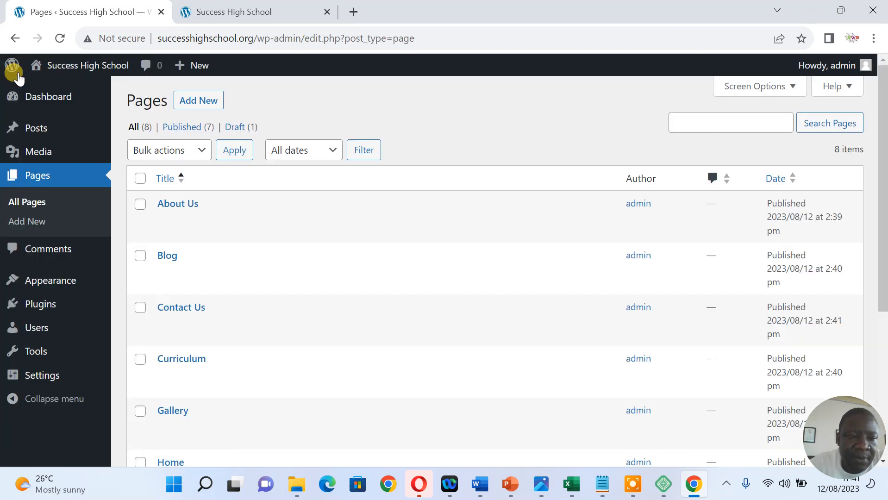
drag(882, 159, 883, 192)
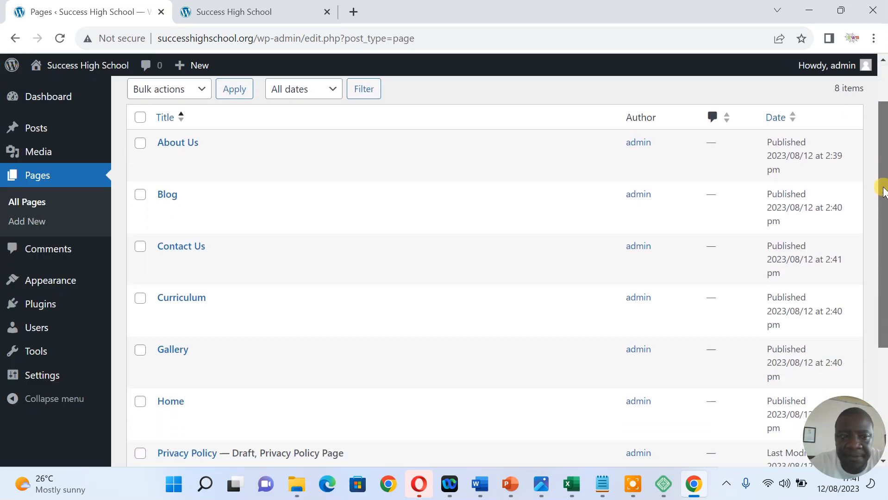
mouse_move(43, 280)
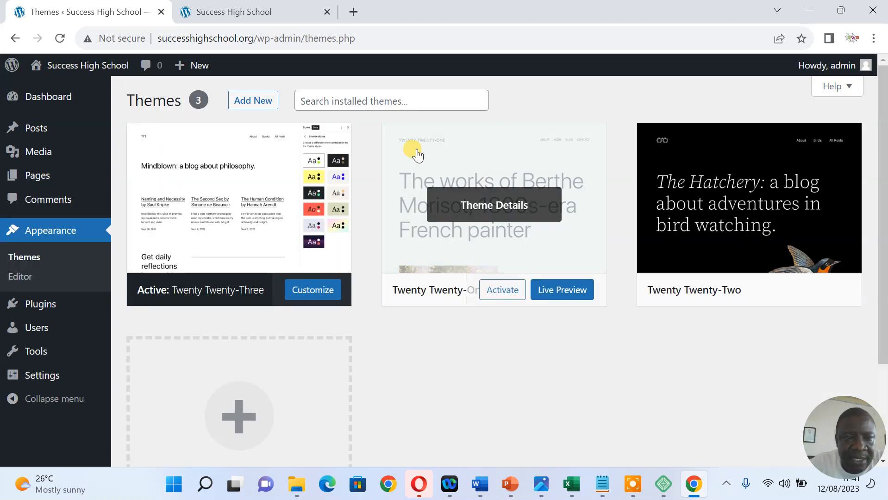
Leave the installed-themes search for Add New Themes and start a directory search
click(390, 102)
text(astra)
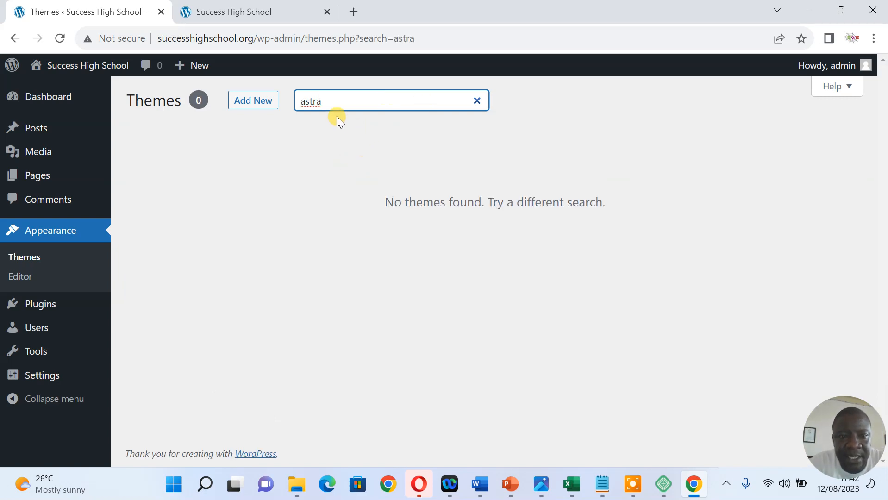
click(240, 103)
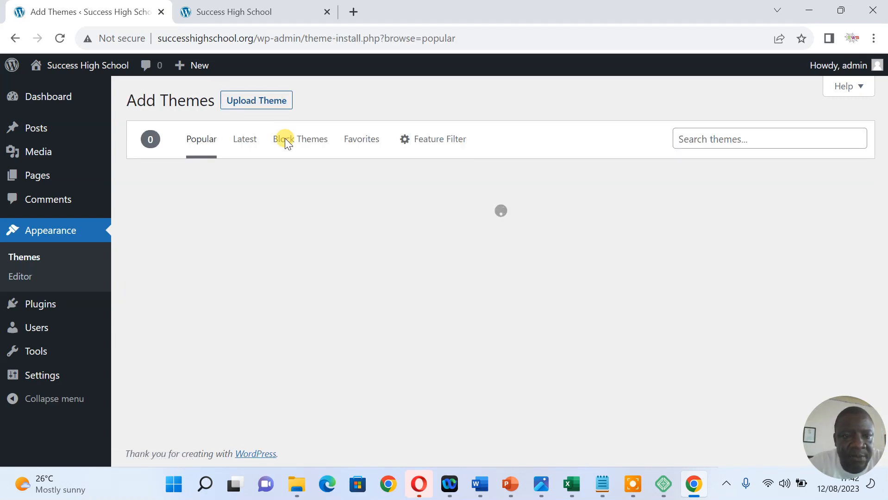
click(732, 141)
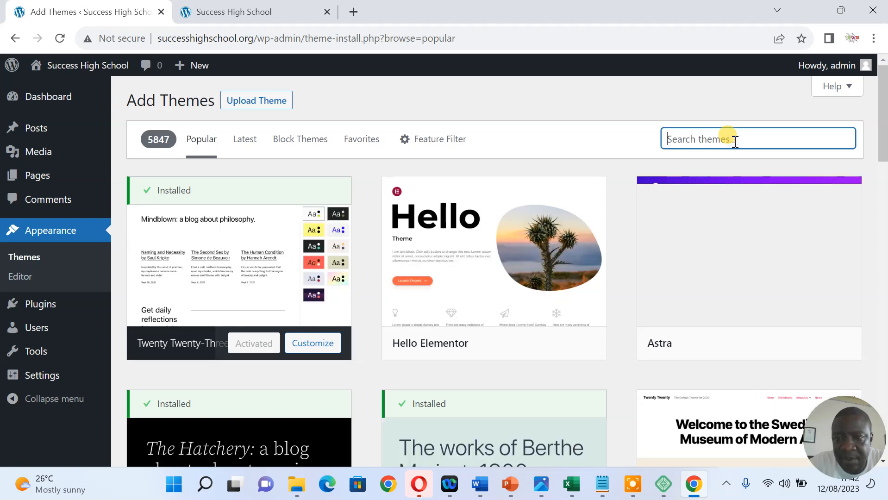
text(astra)
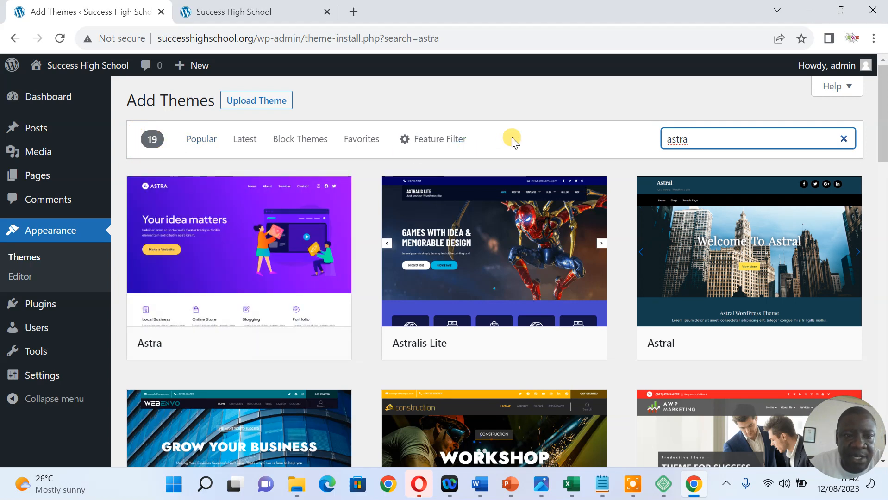
Search the theme directory for 'astra' and scroll down to the Astra theme card
drag(694, 138, 639, 145)
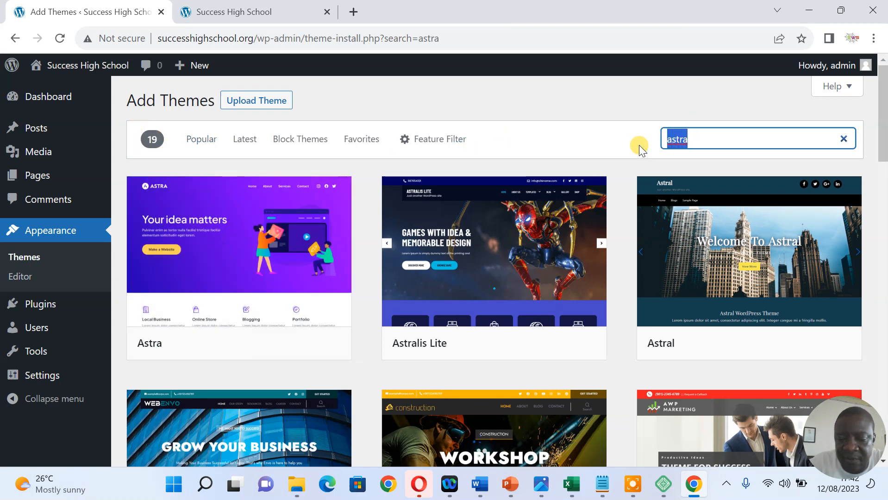
key(BackSpace)
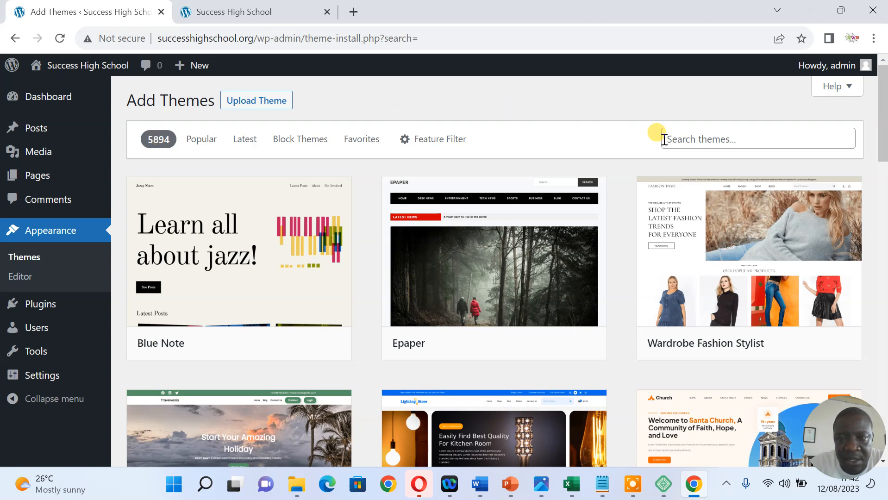
click(680, 139)
text(at)
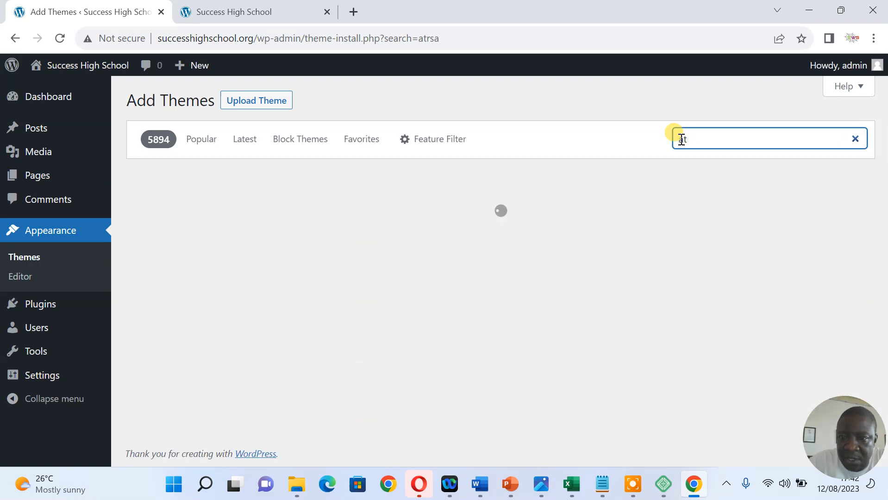
key(BackSpace)
key(BackSpace)
text(astra)
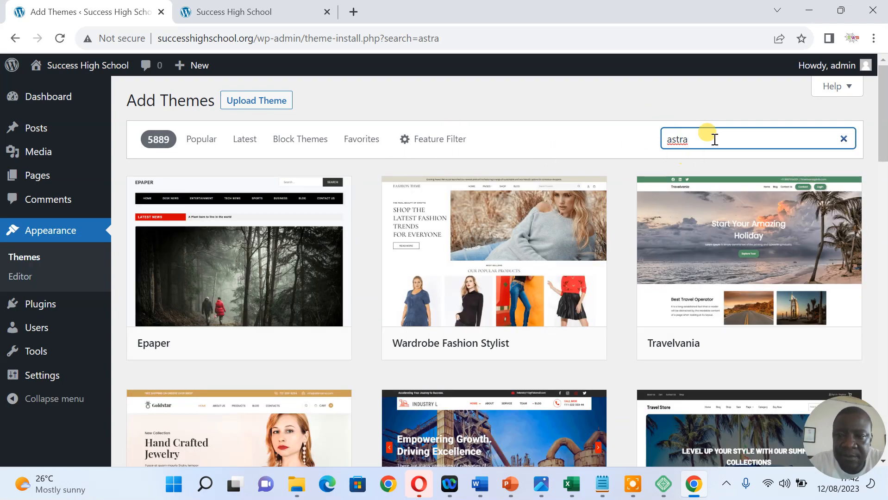
drag(704, 141, 659, 136)
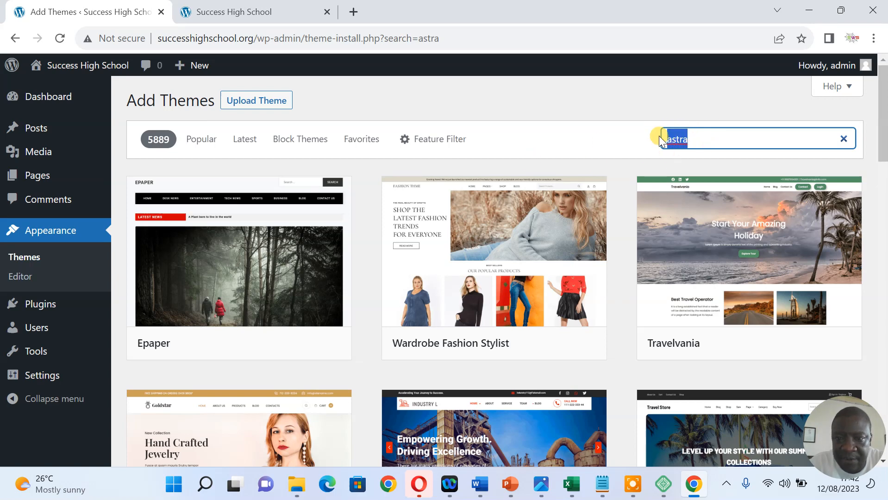
text(astr)
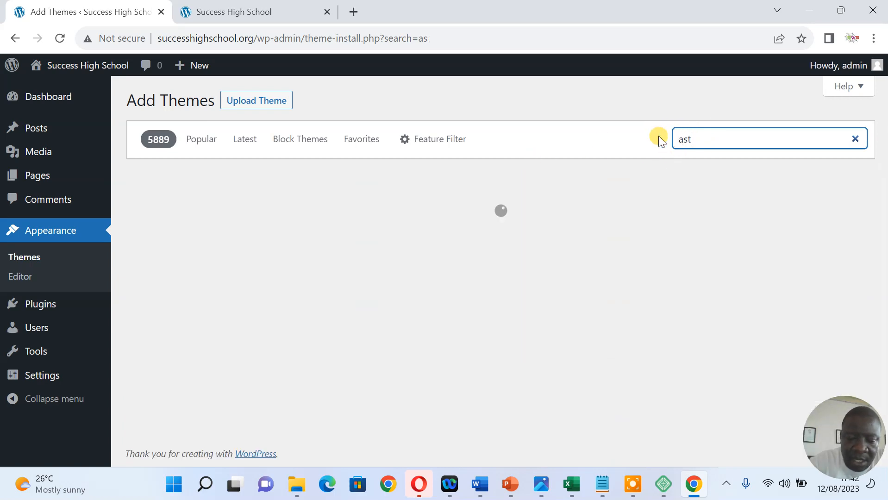
text(a)
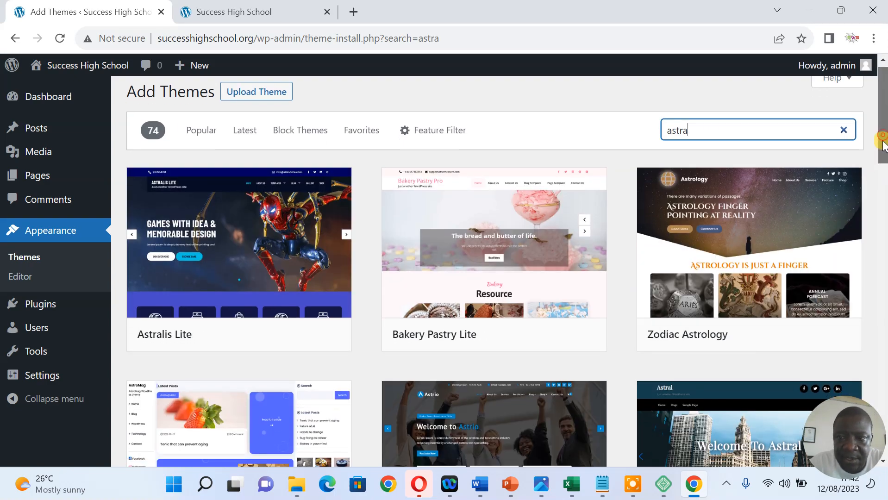
scroll(884, 139, down, 3)
scroll(883, 185, down, 2)
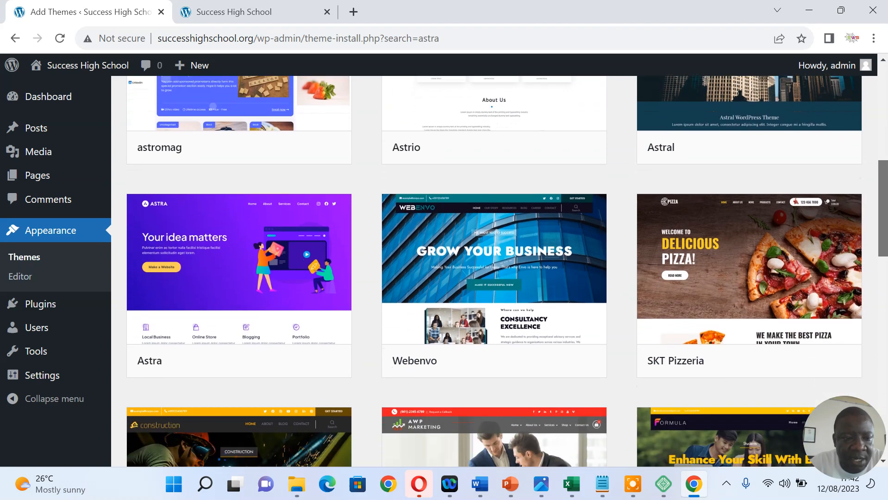
mouse_move(264, 278)
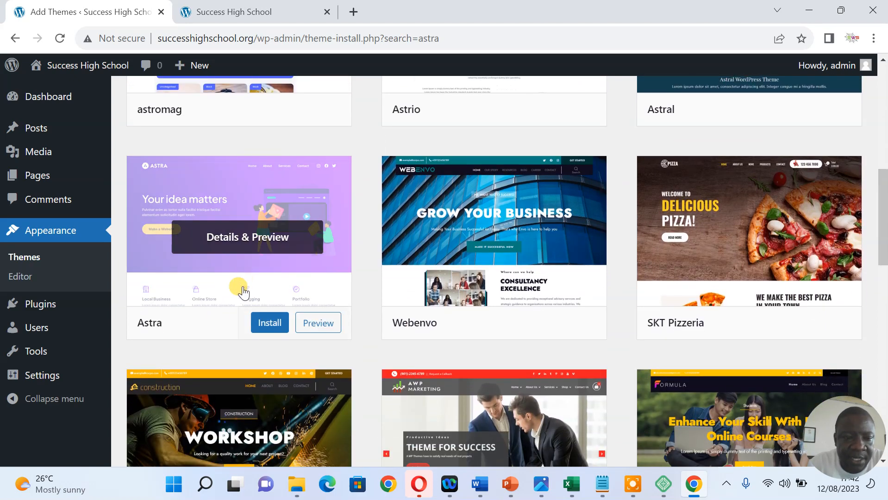
Install the Astra theme and activate it
click(264, 321)
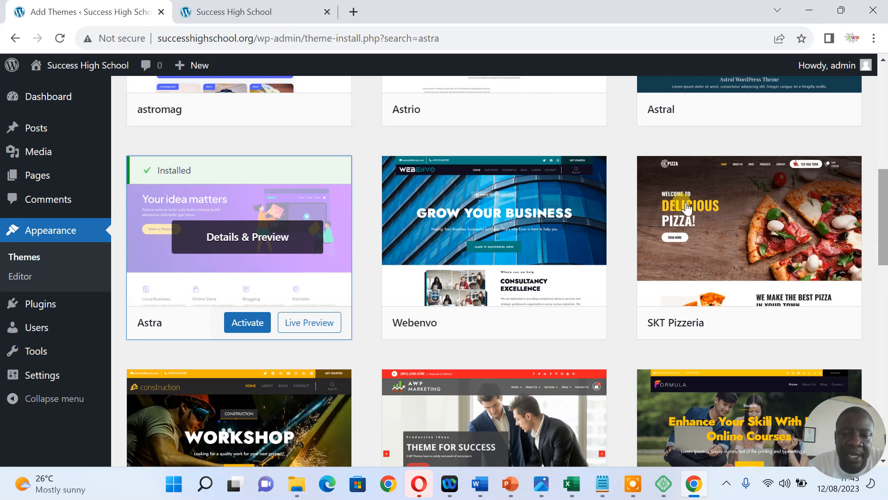
mouse_move(60, 306)
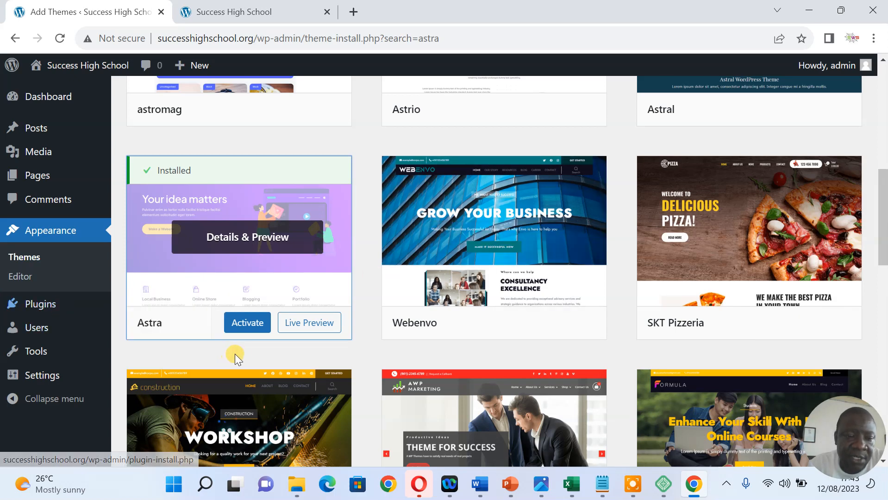
click(252, 328)
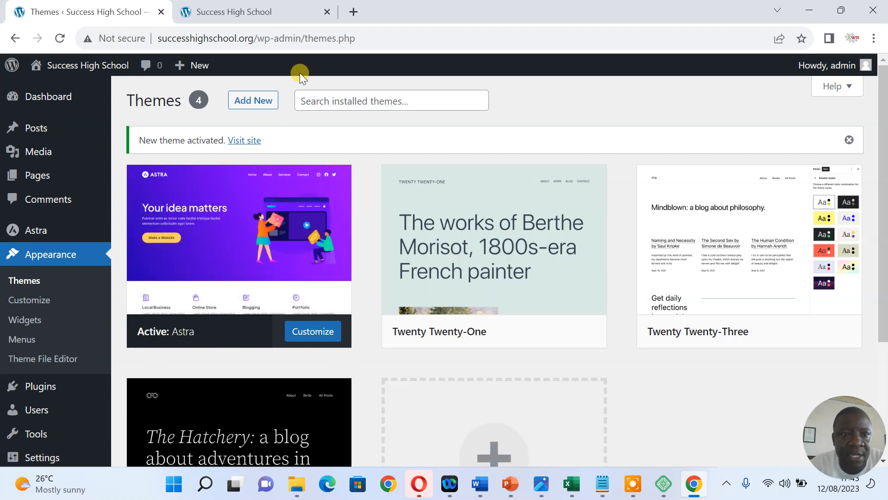
Reload the live site tab to confirm the Astra layout, then return to the Themes admin tab
click(267, 13)
right_click(380, 157)
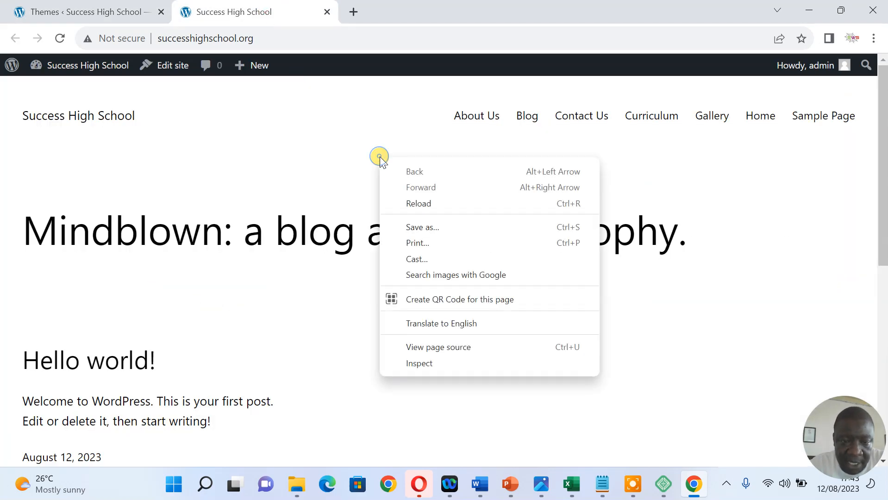
click(424, 203)
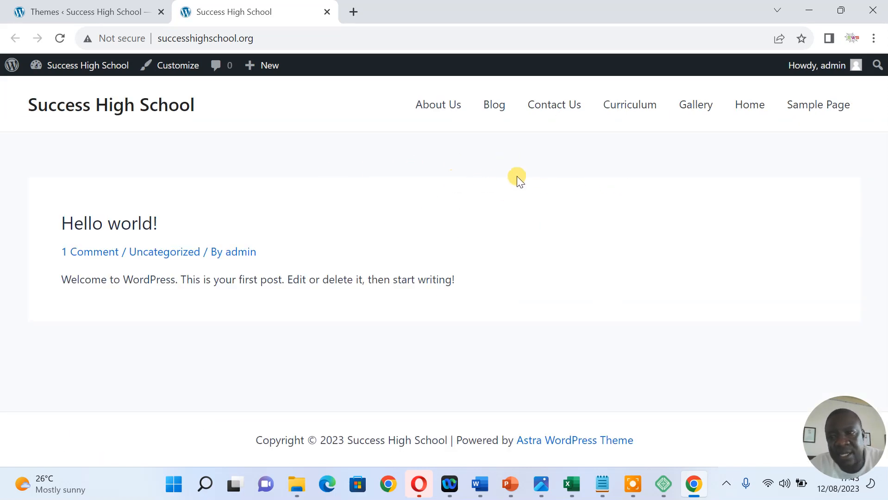
click(808, 10)
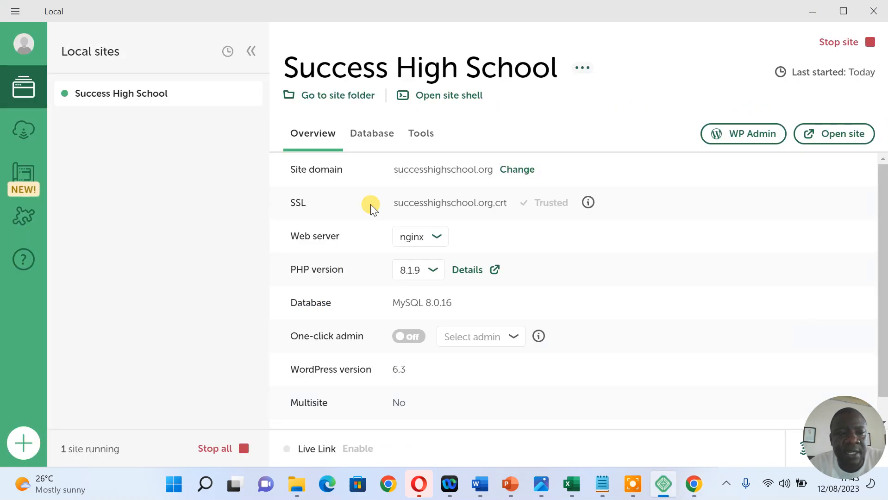
click(694, 484)
click(125, 13)
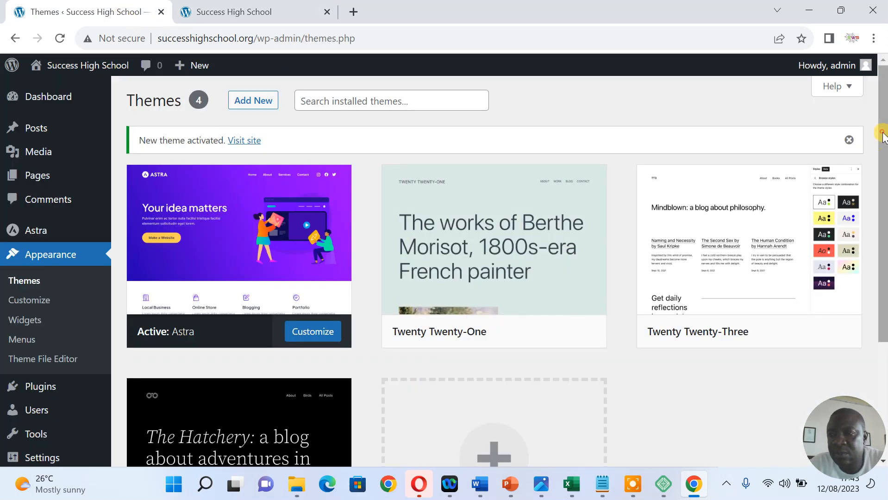
Move through the Settings submenu from Writing settings on to the Reading settings page
drag(884, 153, 878, 244)
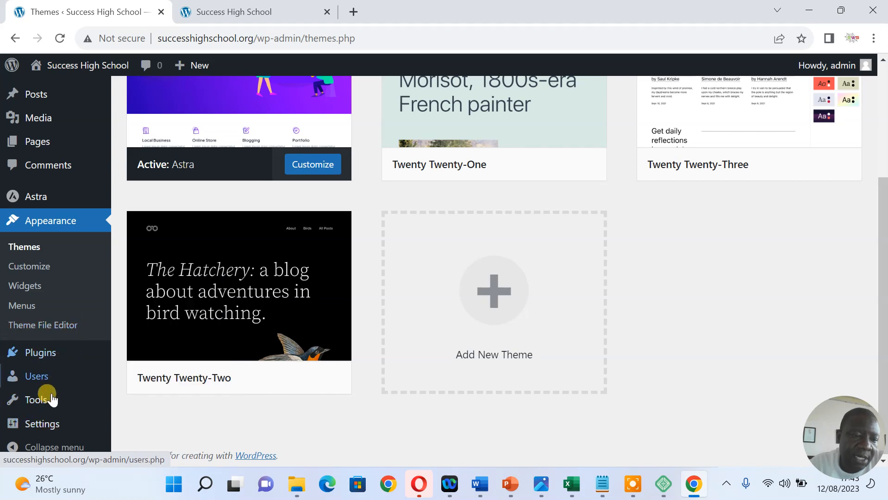
mouse_move(45, 422)
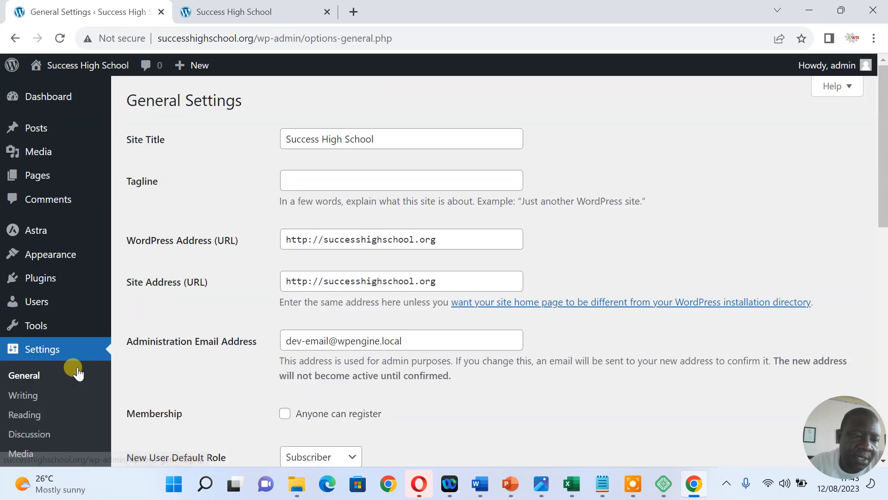
drag(879, 154, 881, 484)
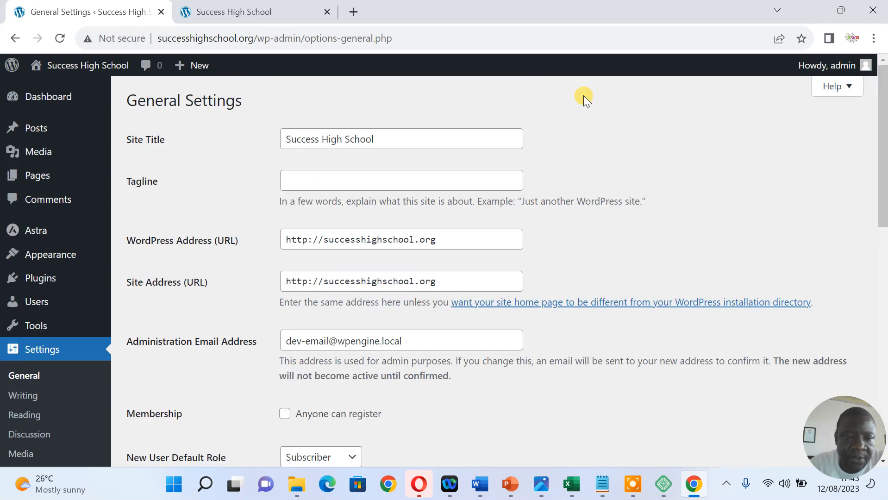
click(31, 395)
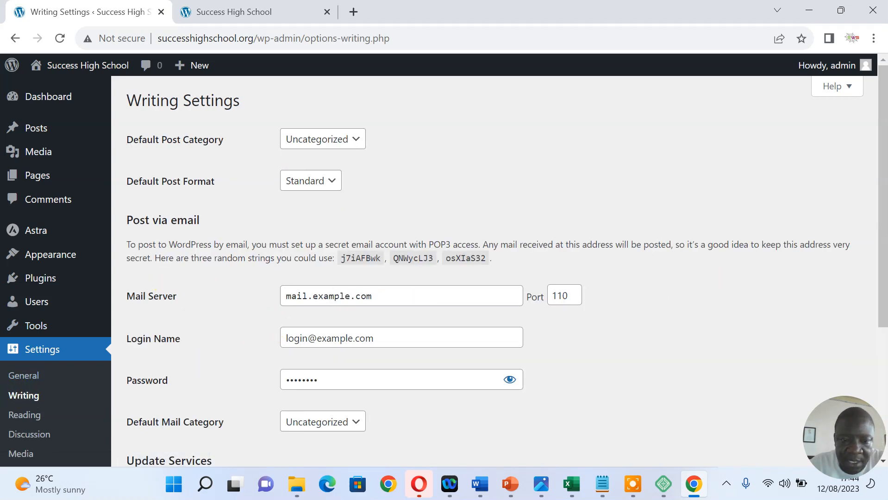
scroll(881, 208, down, 5)
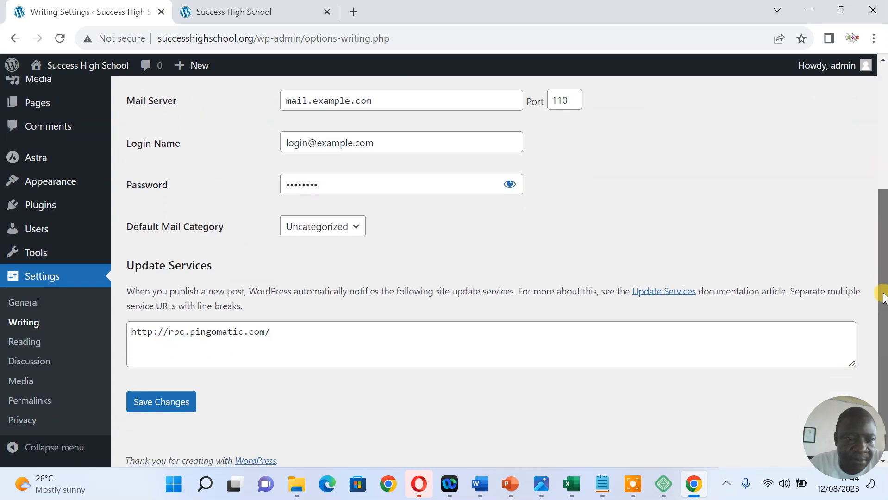
click(28, 342)
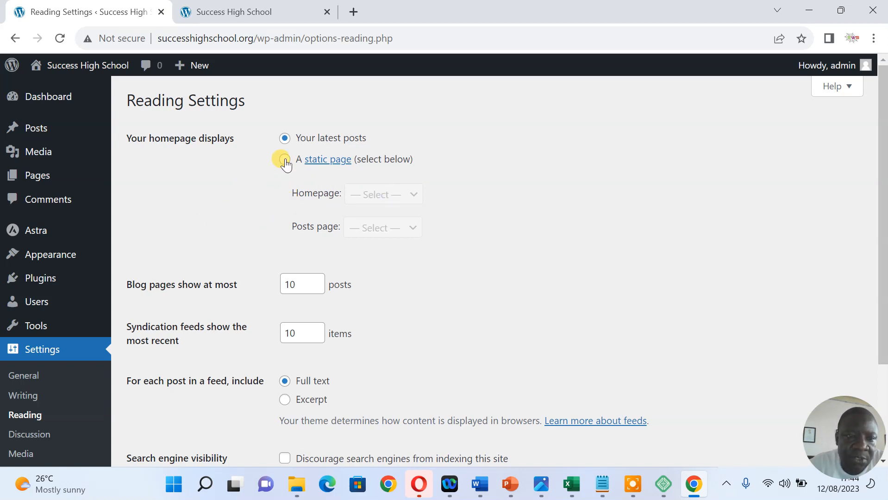
click(285, 160)
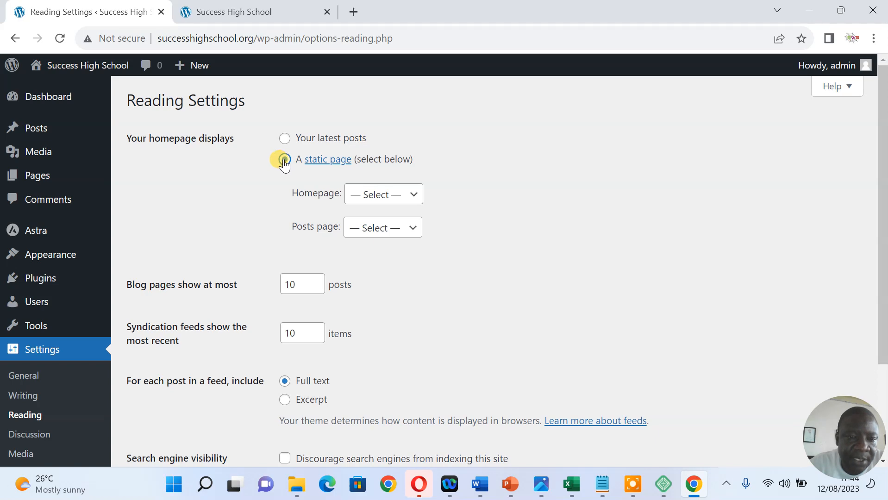
click(385, 195)
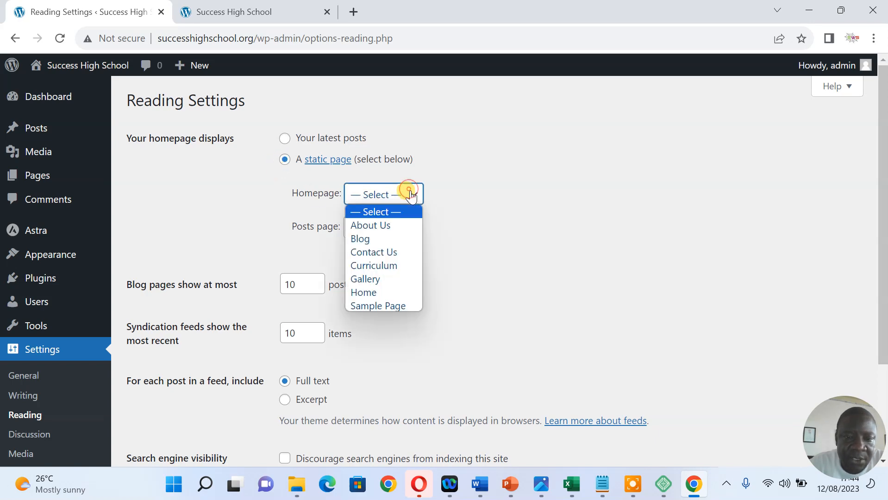
click(384, 292)
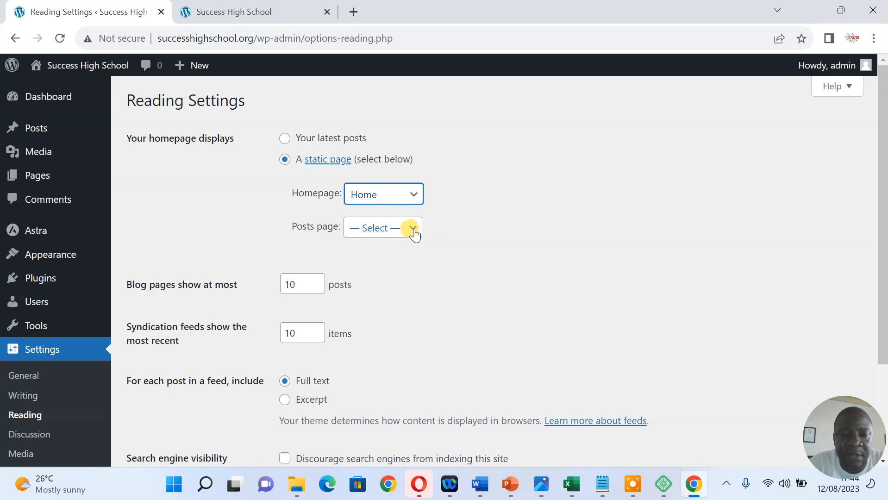
click(414, 231)
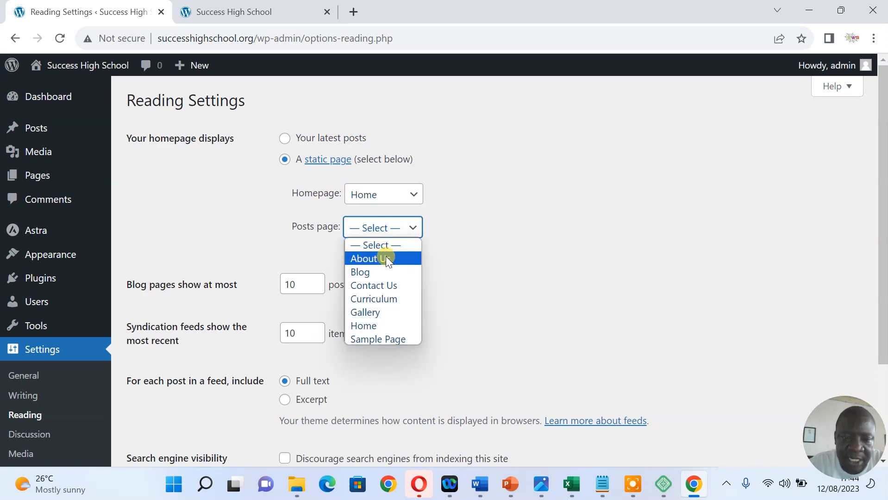
click(379, 272)
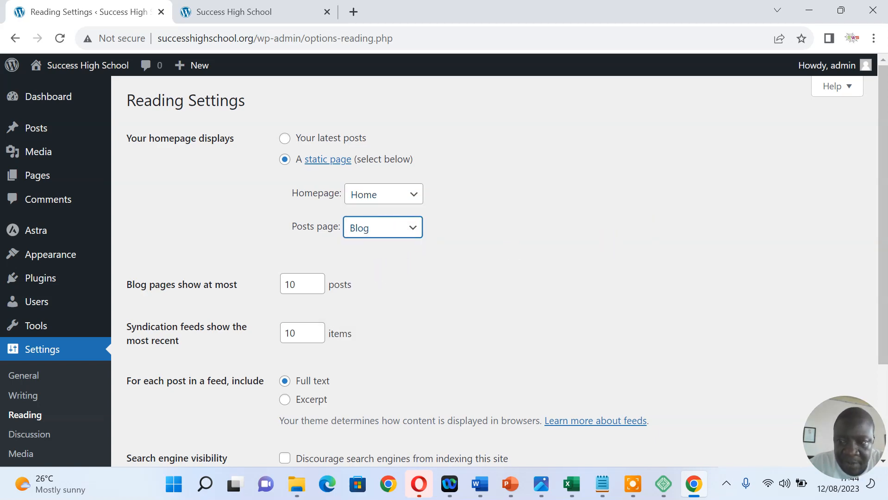
drag(882, 162, 881, 253)
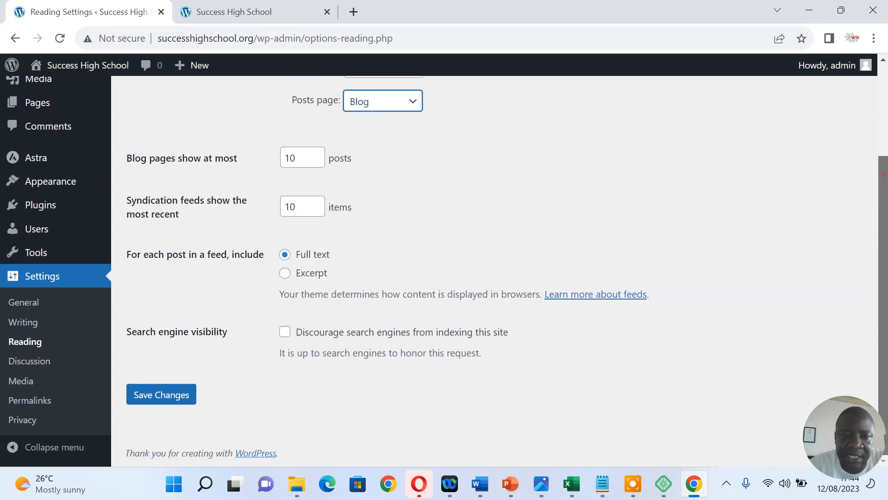
click(169, 396)
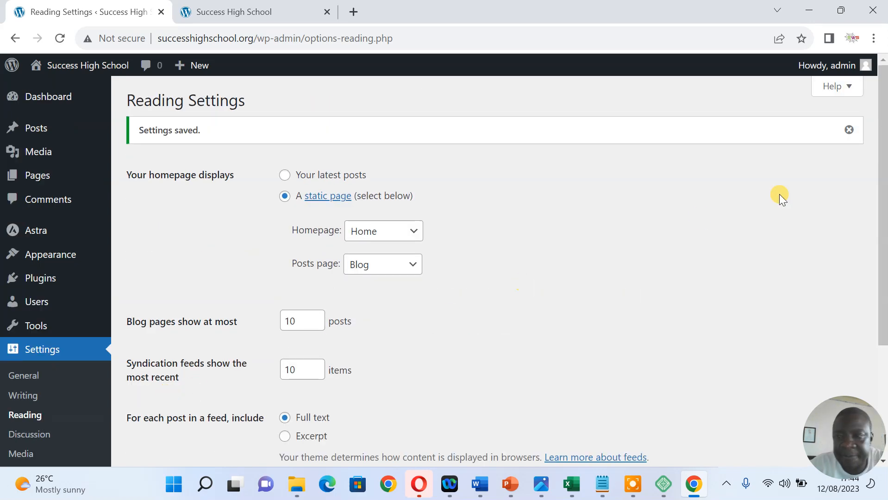
drag(882, 139, 870, 90)
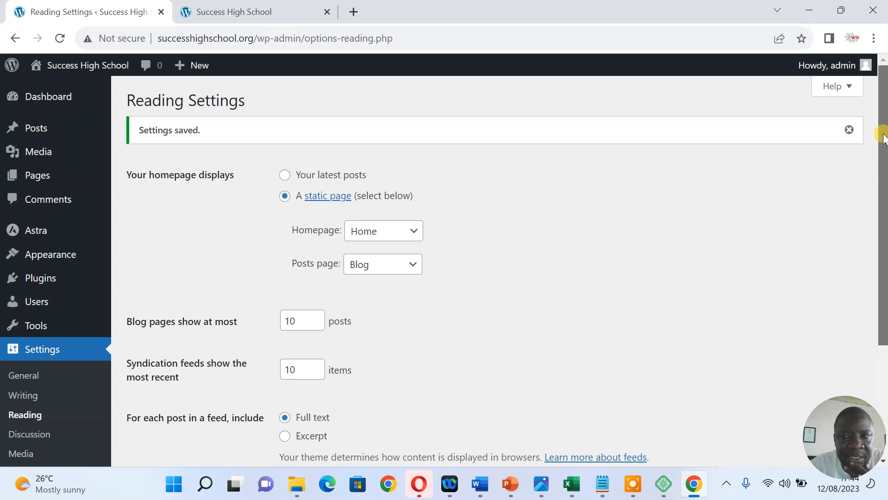
click(275, 12)
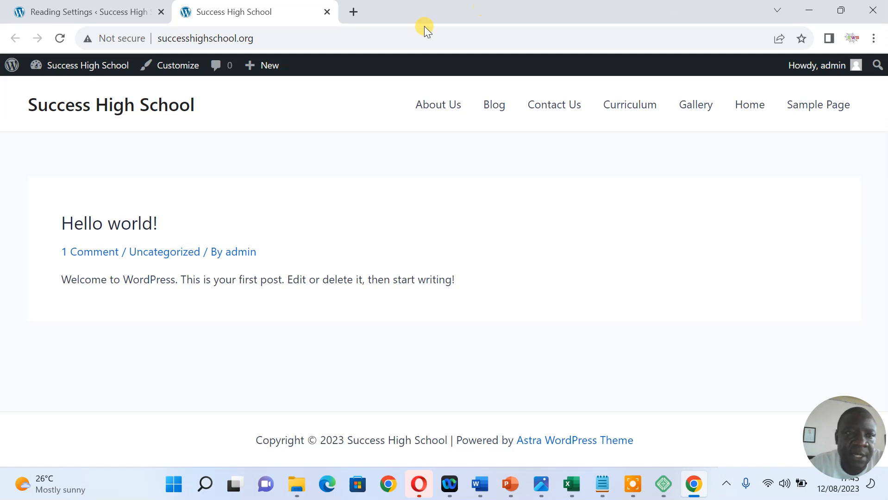
click(142, 17)
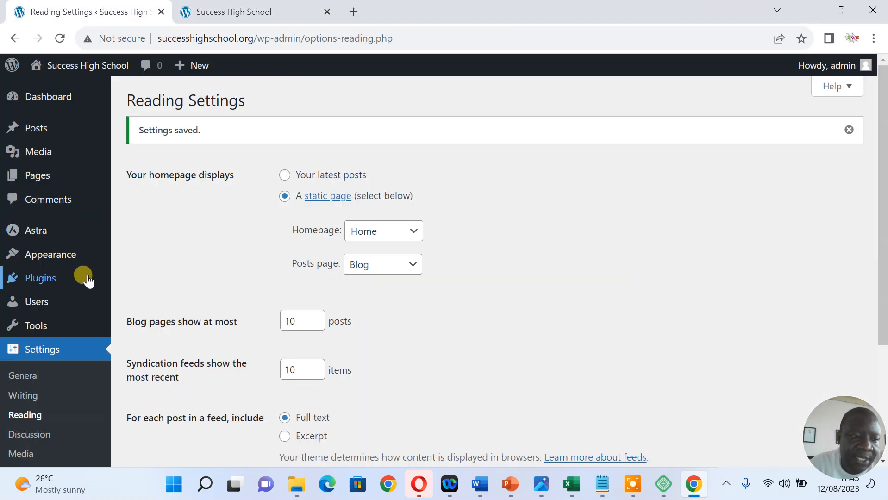
mouse_move(49, 256)
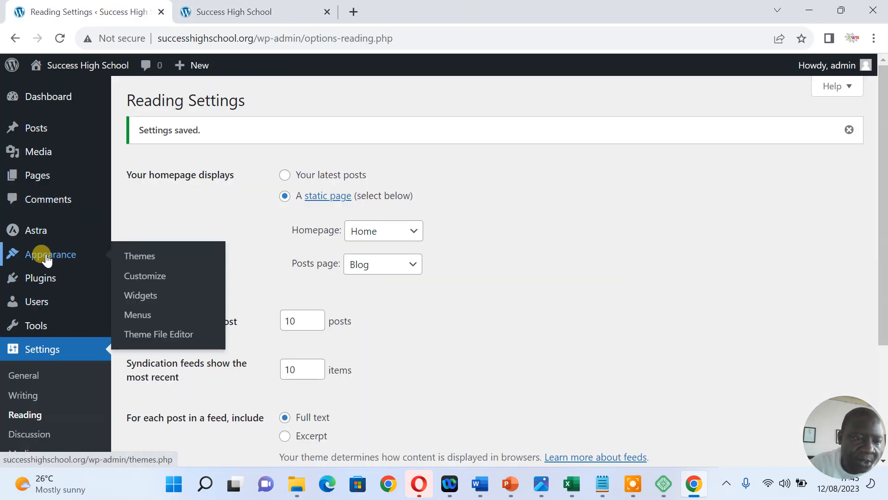
Create a menu named 'Main' on Appearance > Menus with the Primary Menu display location ticked
click(135, 318)
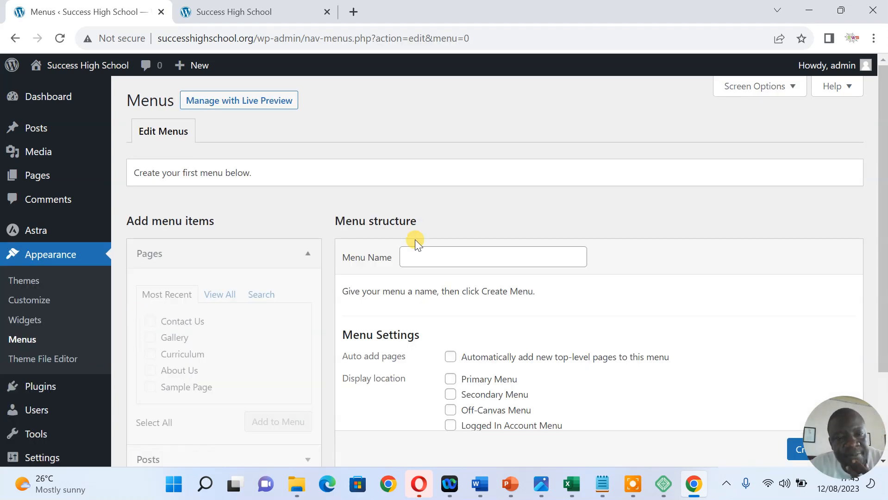
click(498, 260)
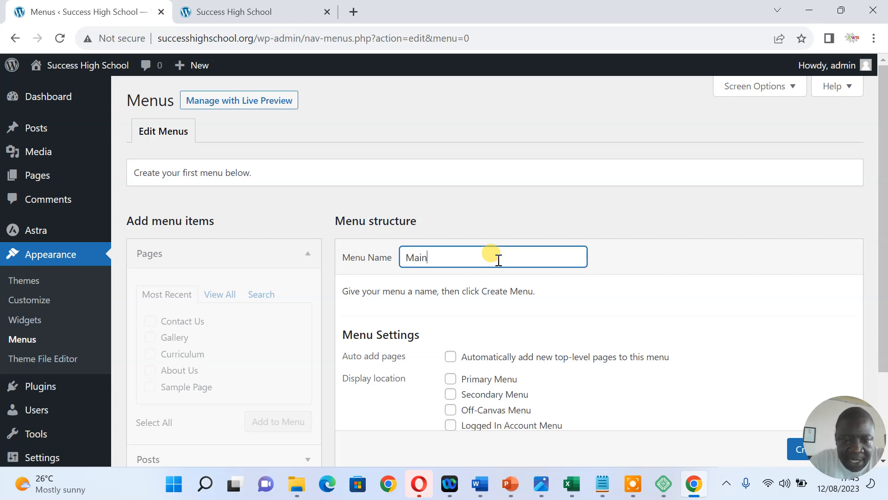
drag(880, 171, 879, 235)
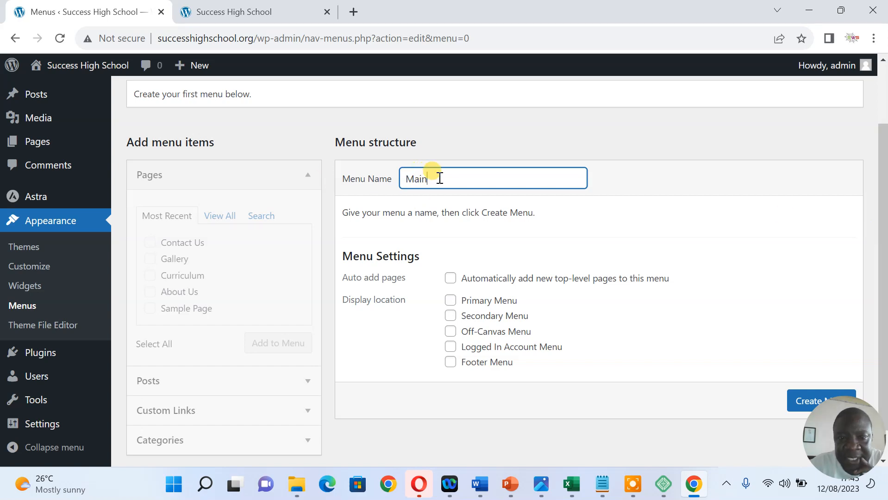
drag(443, 178, 401, 179)
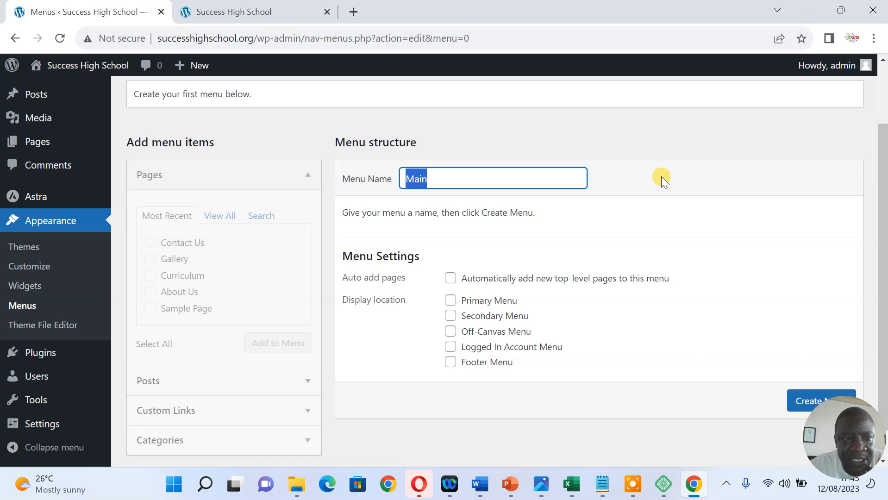
click(625, 196)
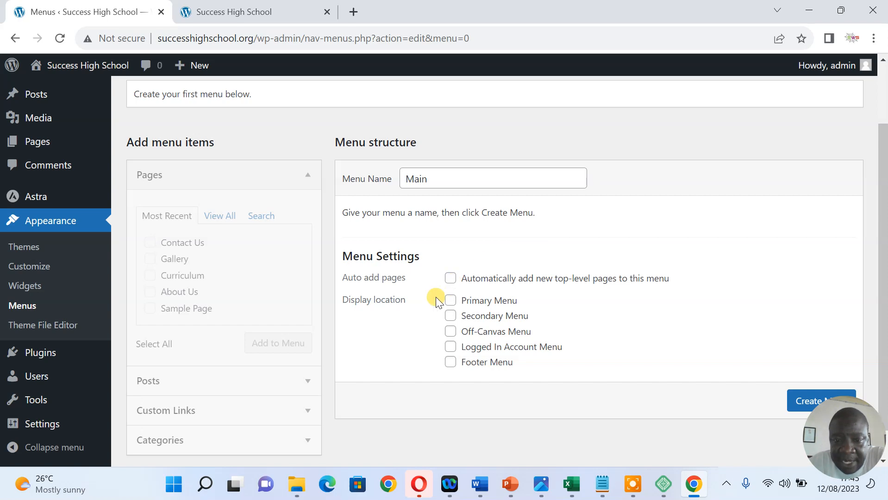
click(451, 301)
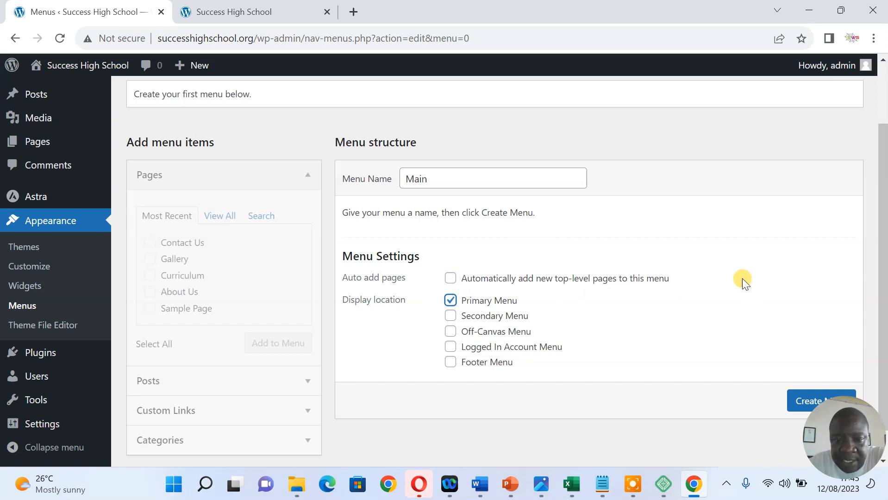
click(884, 218)
drag(884, 218, 879, 258)
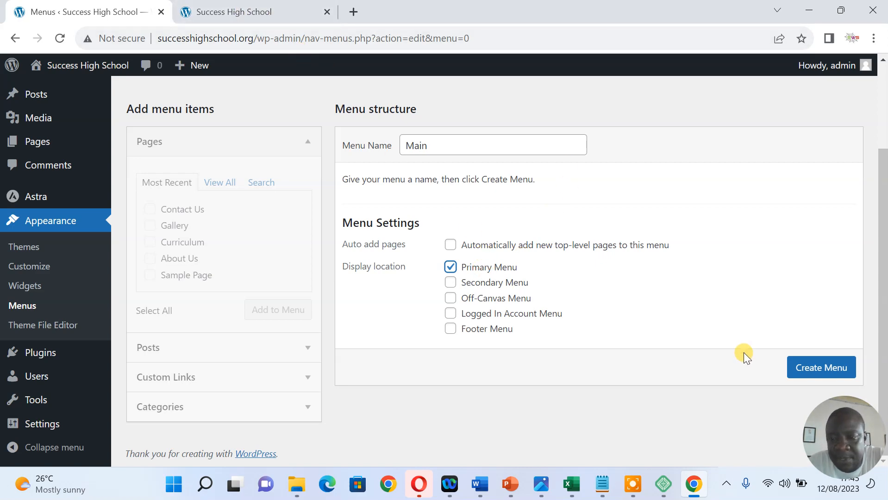
click(816, 370)
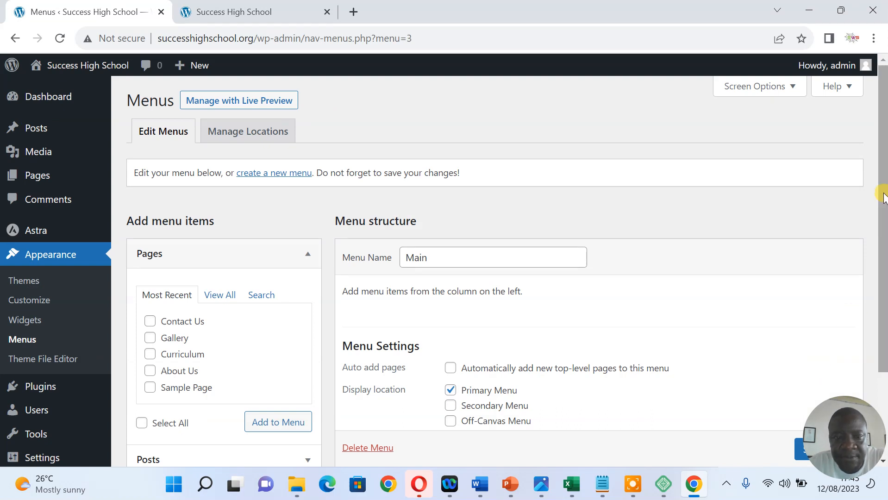
From View All in the Pages box, add Home, Blog, About Us, Contact Us, Curriculum and Gallery to Main
scroll(882, 239, down, 1)
drag(883, 238, 882, 287)
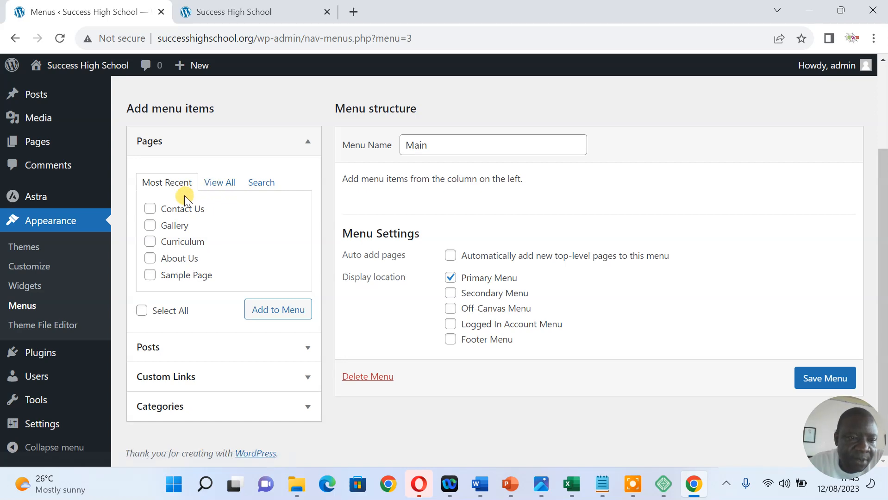
click(220, 184)
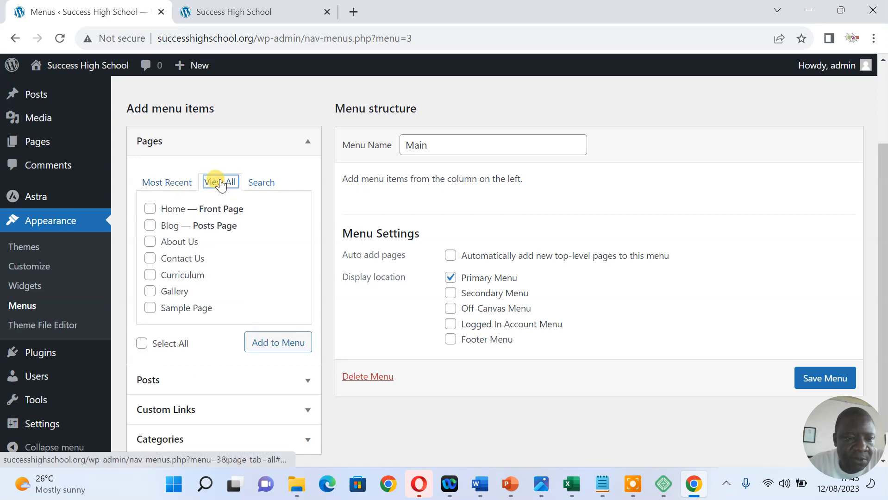
click(150, 209)
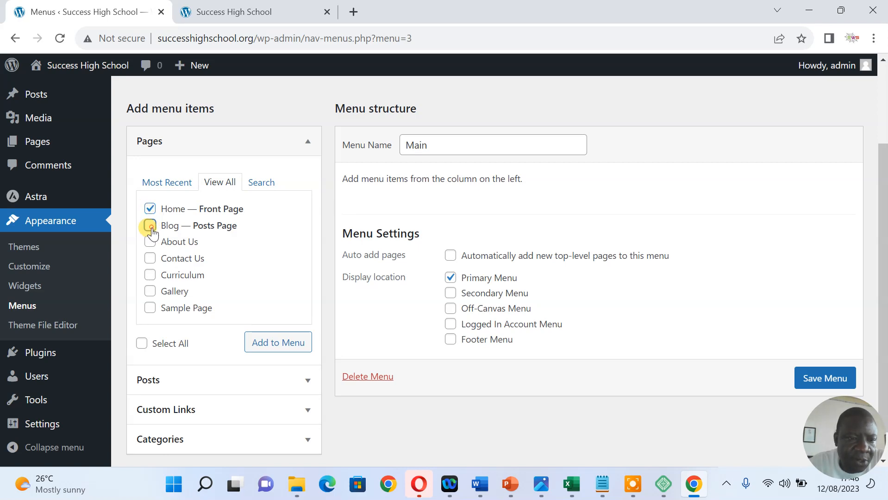
click(150, 225)
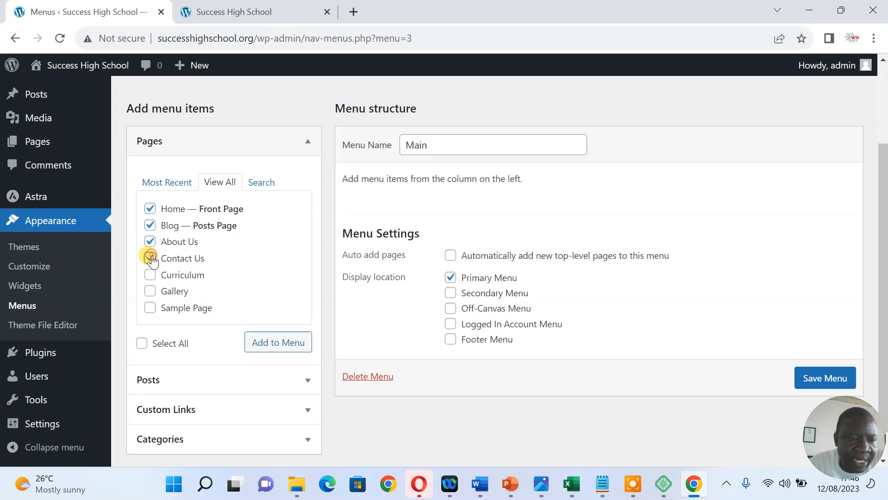
click(150, 259)
click(151, 275)
click(150, 291)
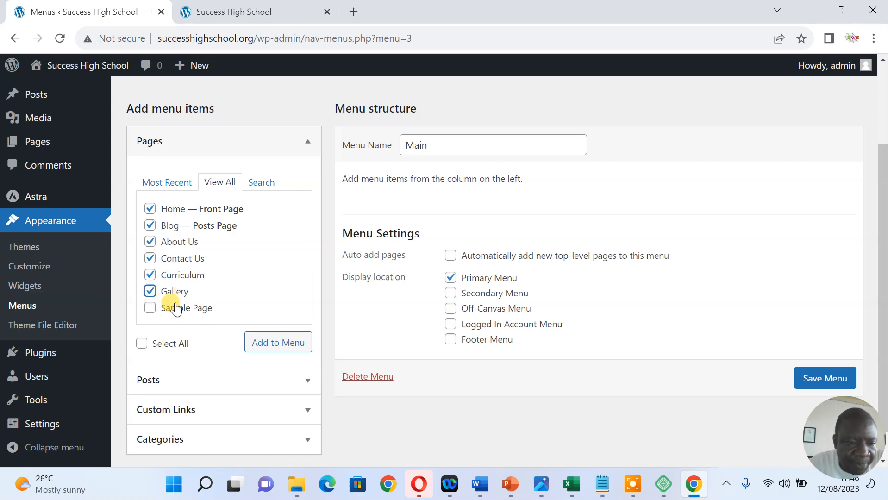
click(273, 345)
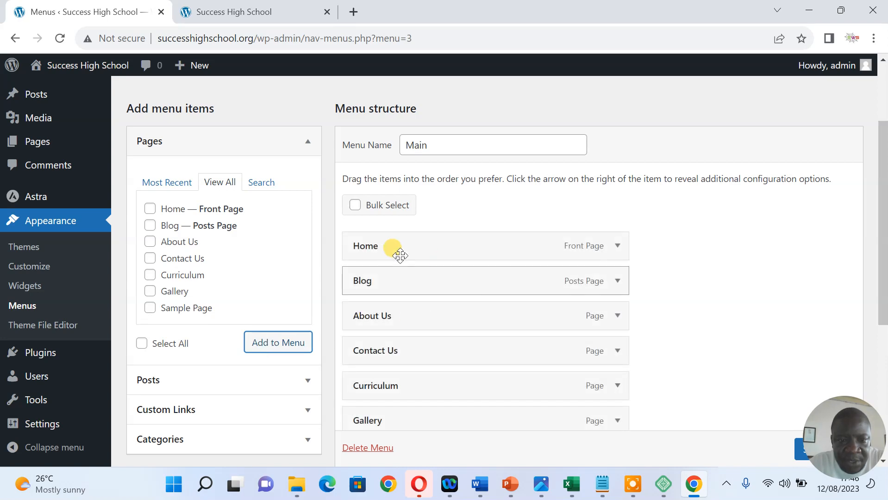
Drag the items into the order Home, About Us, Curriculum, Gallery, Blog, Contact Us and save the menu
drag(881, 145, 882, 189)
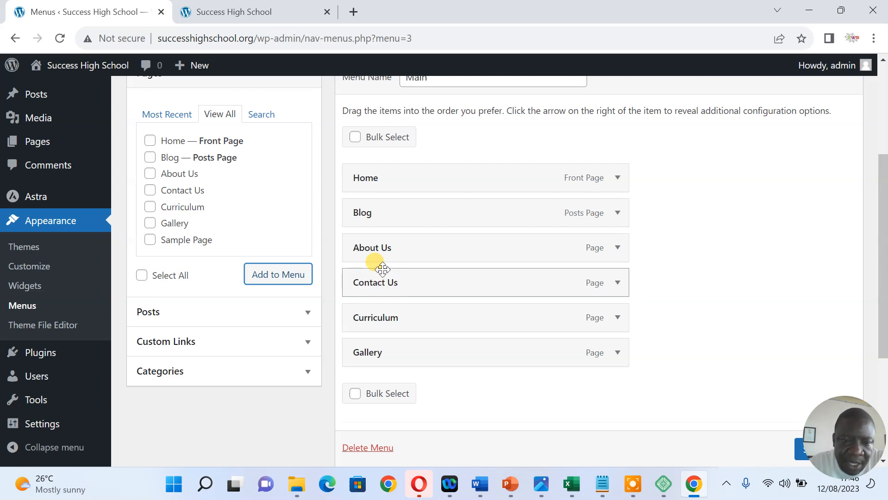
drag(379, 267, 388, 343)
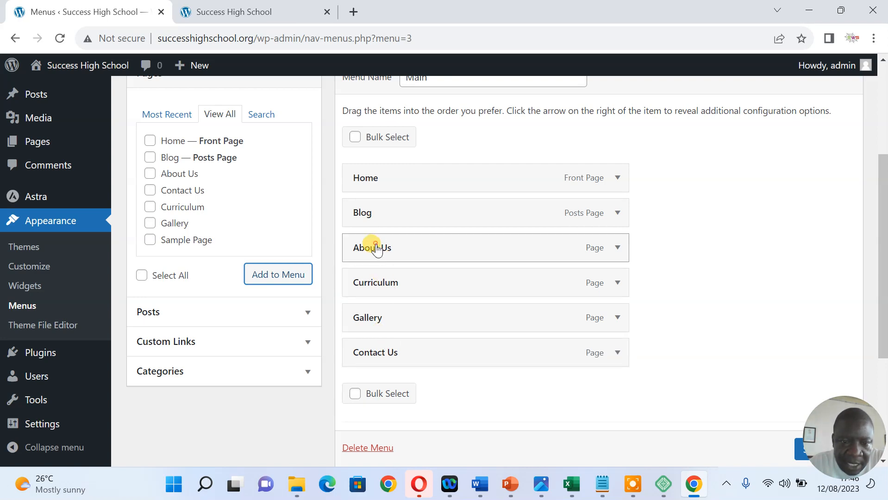
drag(376, 248, 375, 213)
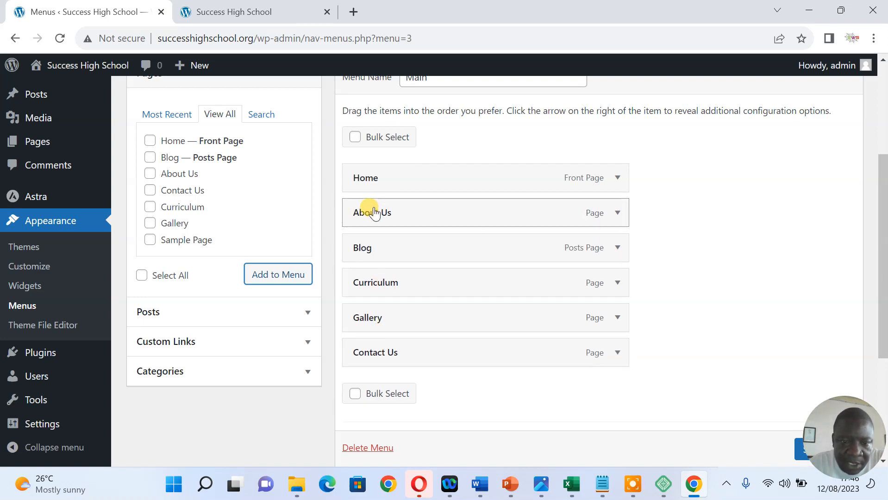
drag(369, 246, 372, 324)
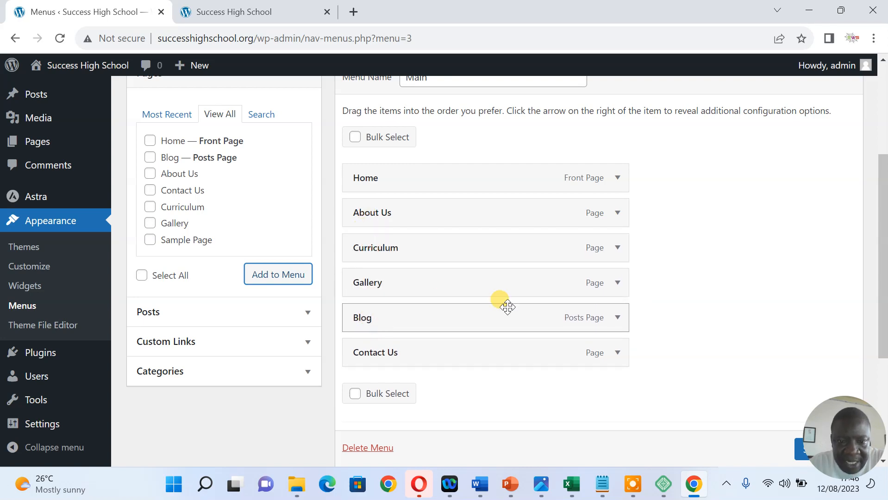
scroll(804, 456, down, 1)
click(804, 458)
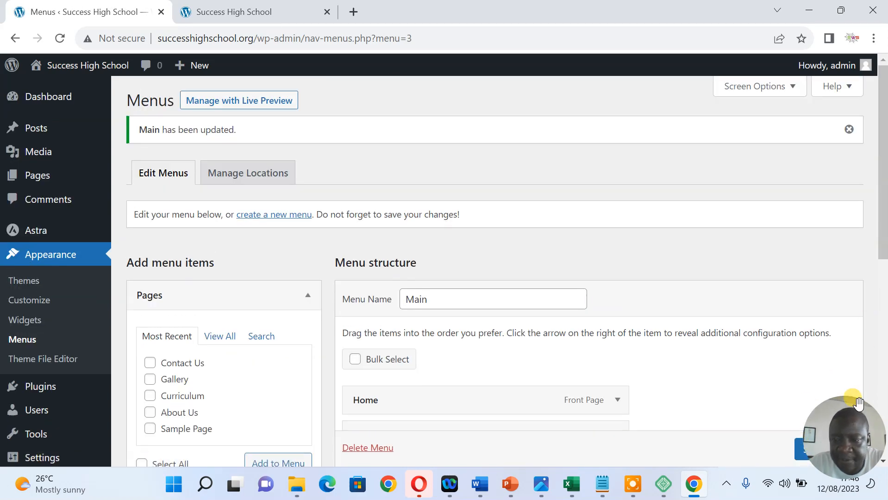
drag(852, 409, 855, 360)
click(826, 453)
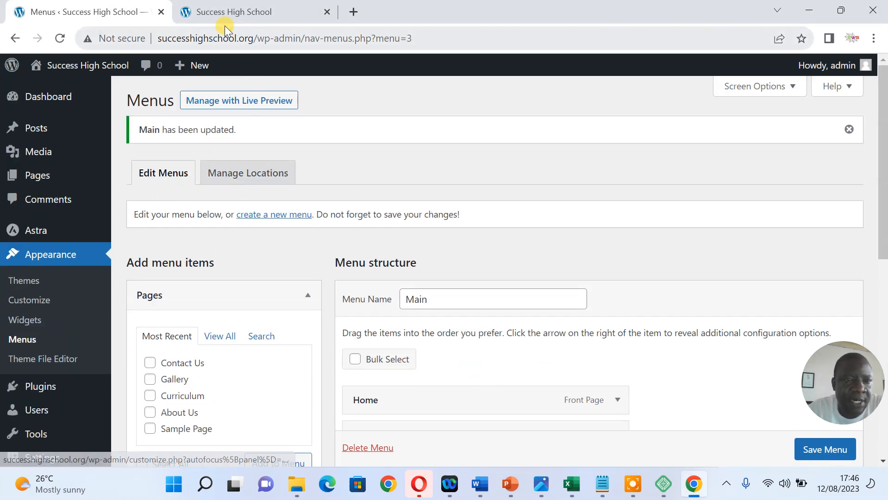
Reload the live site to confirm the six-page header menu, then return to the Menus screen
click(227, 13)
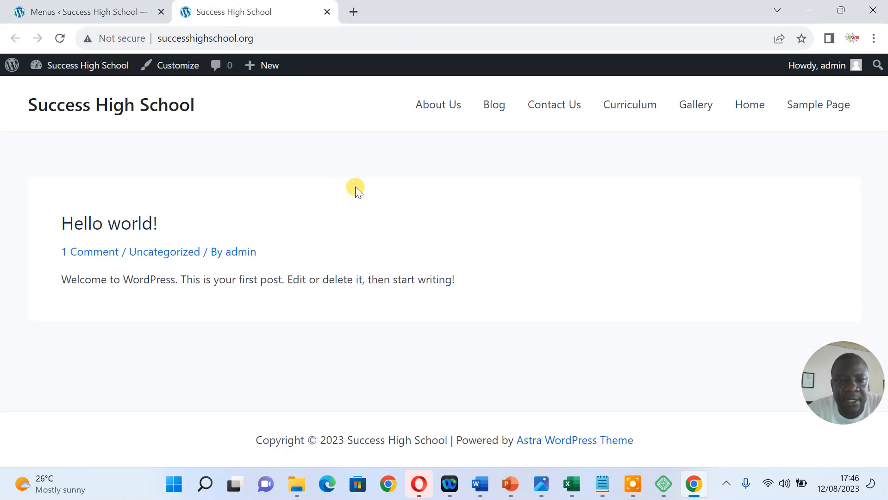
right_click(355, 187)
click(392, 232)
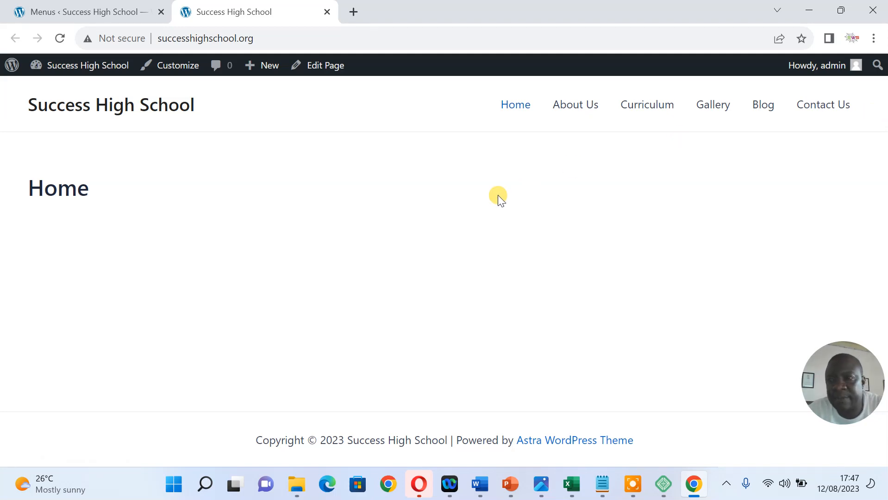
click(89, 9)
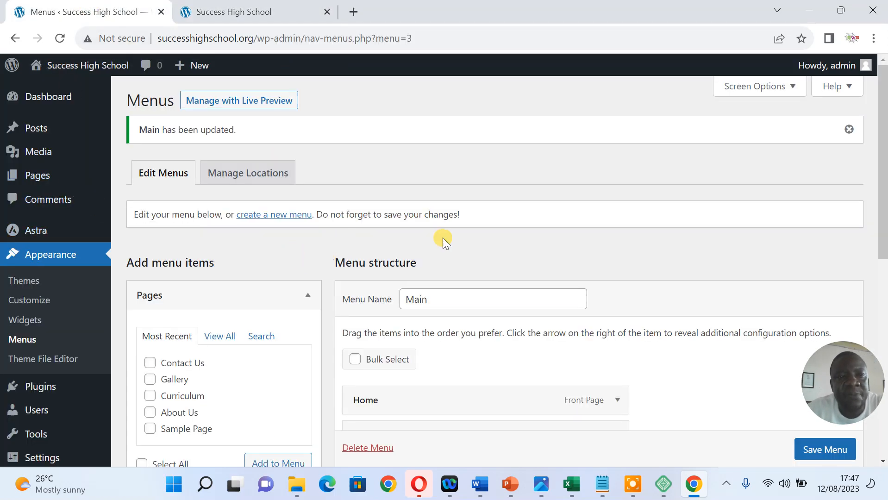
scroll(875, 167, down, 3)
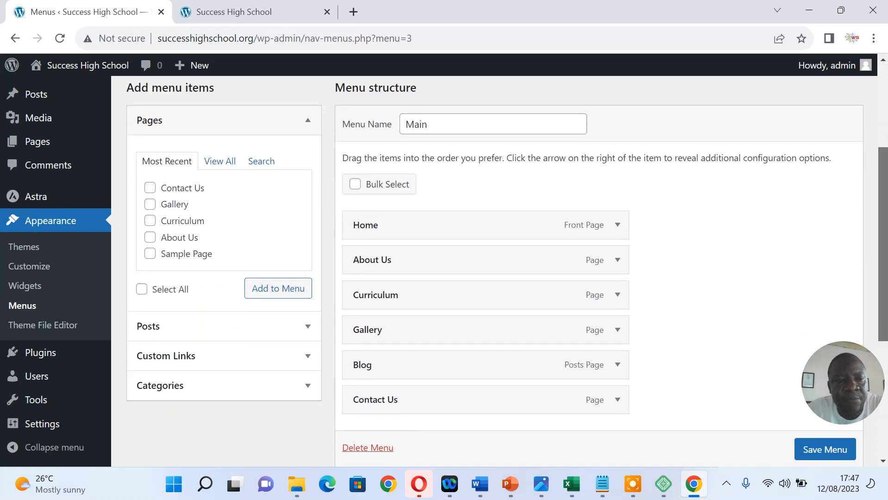
scroll(880, 139, up, 3)
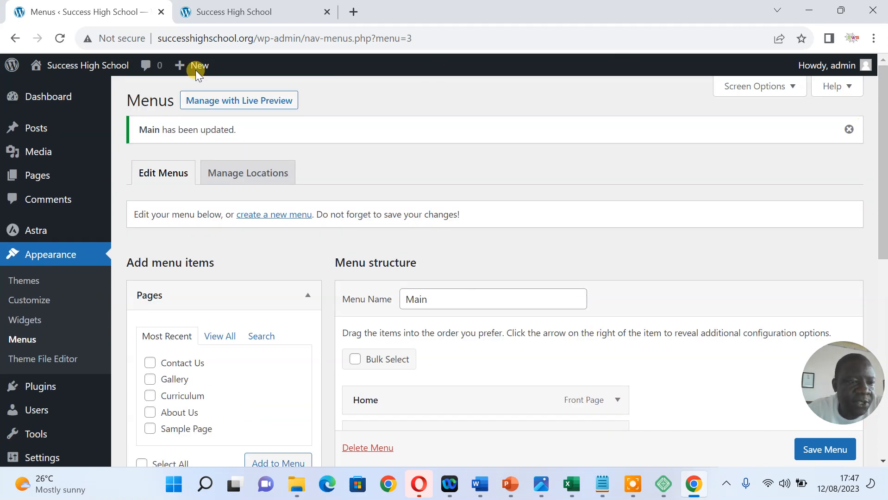
Open the Home page in the block editor and select the empty block below its title
click(36, 180)
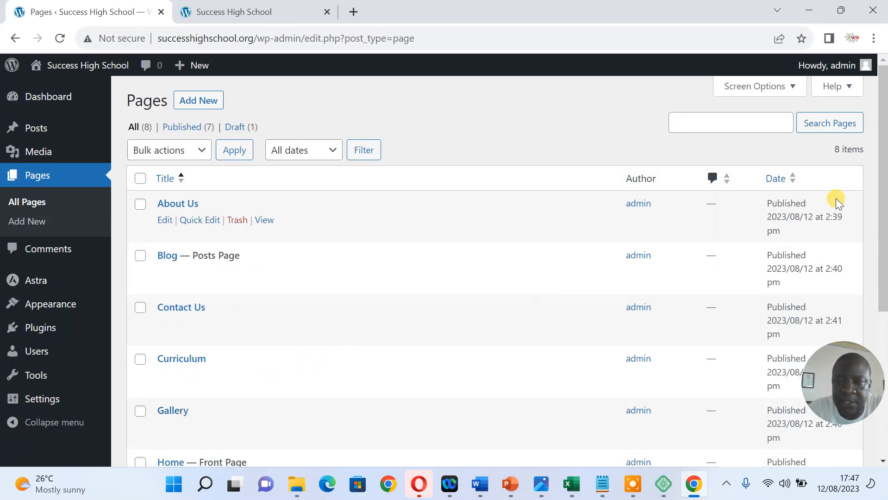
scroll(882, 185, down, 2)
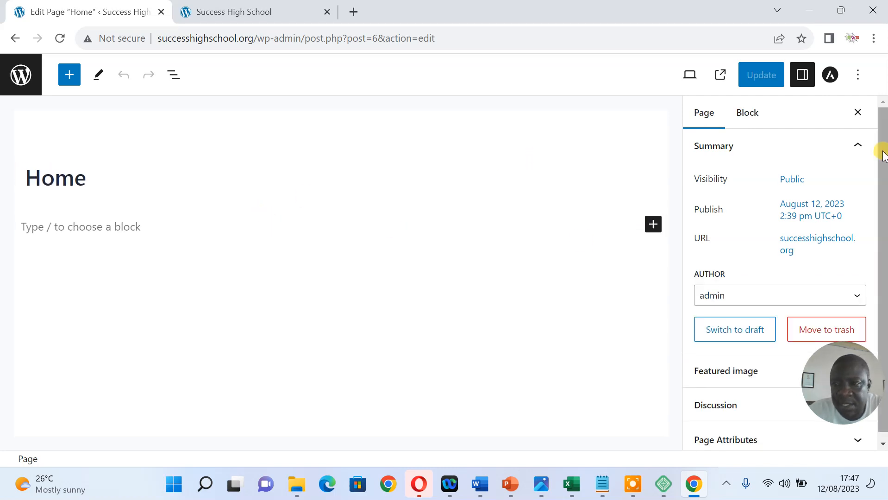
drag(880, 159, 881, 198)
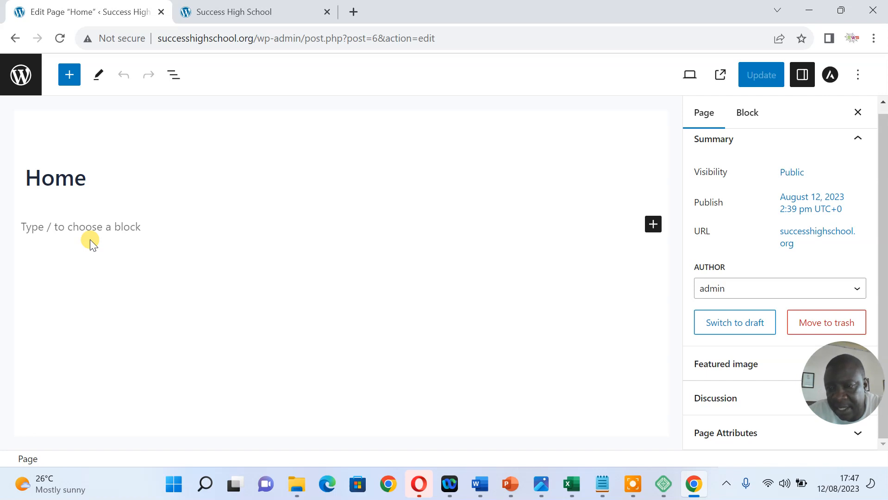
click(78, 226)
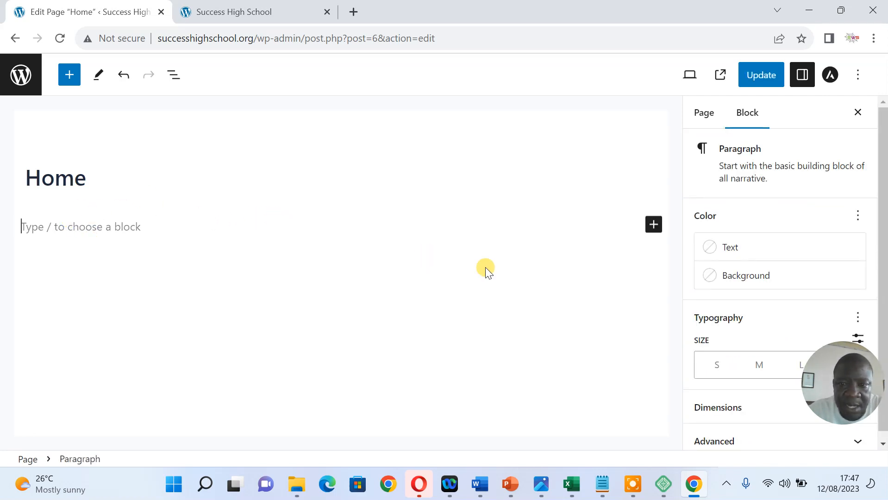
Search the block inserter for 'co' and insert a Cover block under the Home title
click(654, 226)
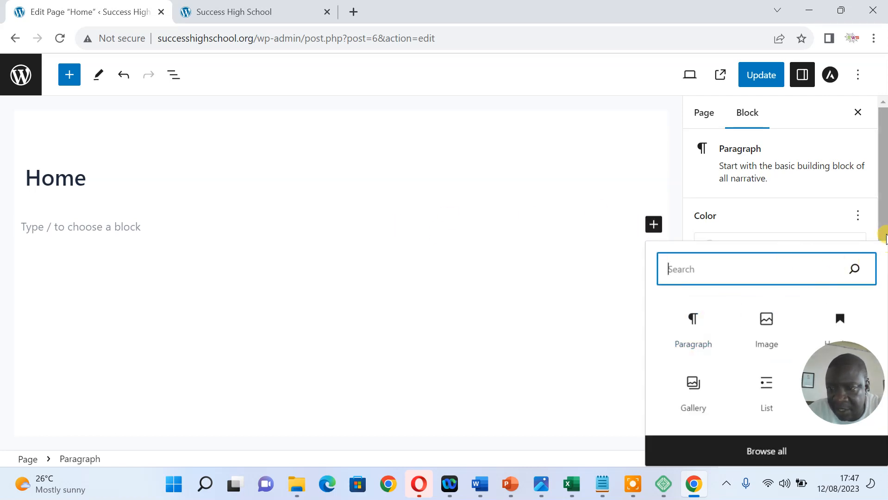
drag(883, 231, 878, 252)
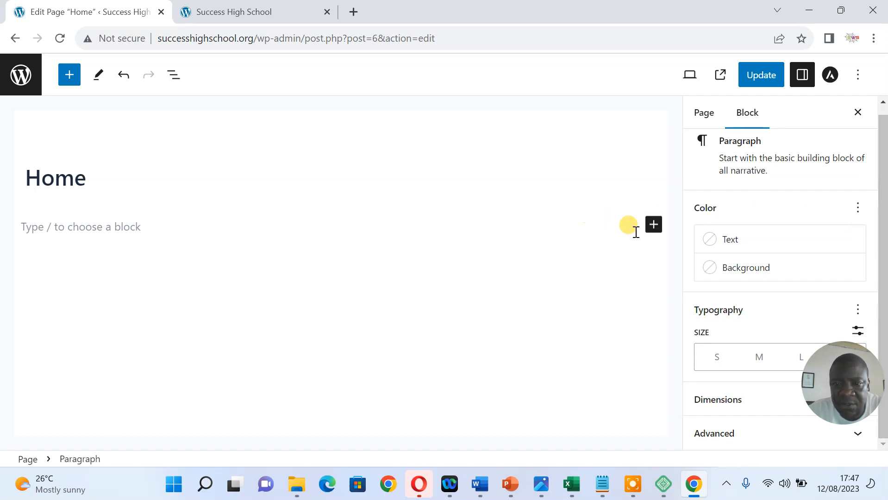
click(655, 233)
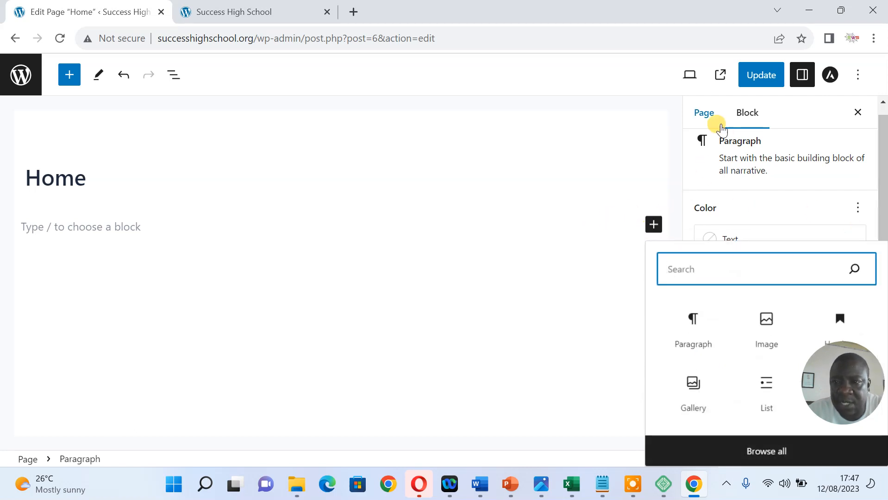
click(699, 122)
click(698, 124)
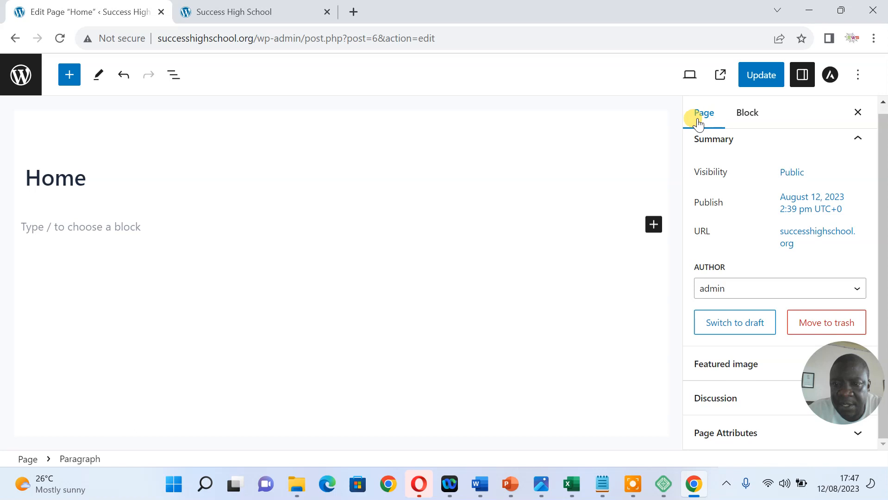
click(653, 224)
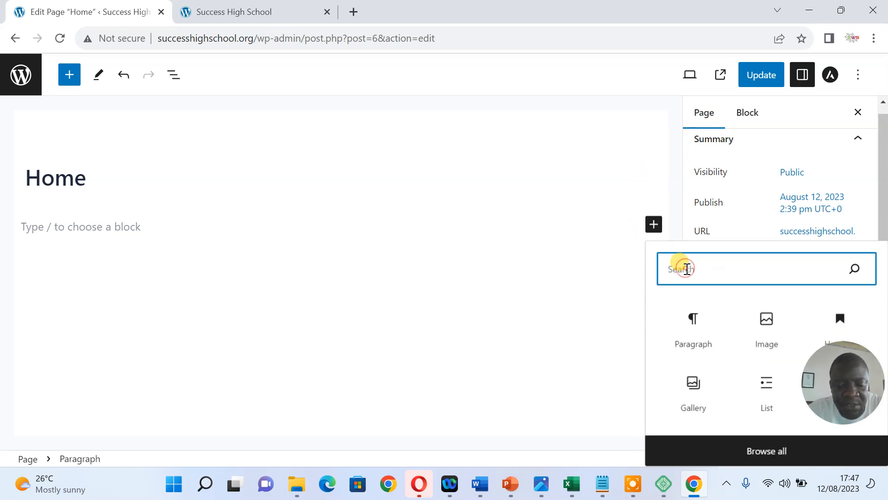
text(he)
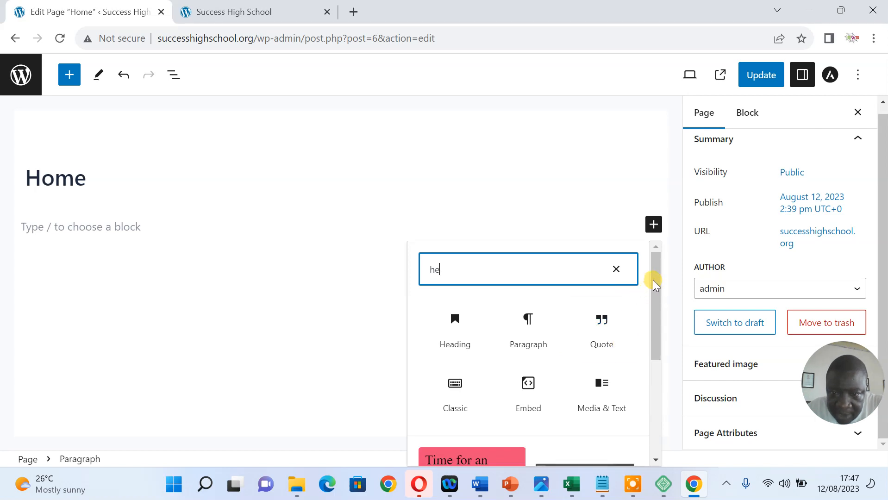
scroll(651, 285, down, 4)
drag(649, 395, 648, 288)
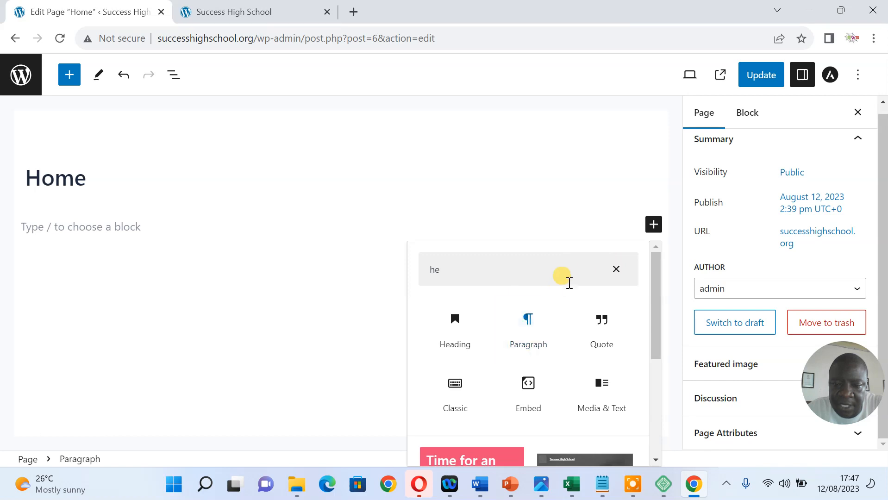
click(617, 272)
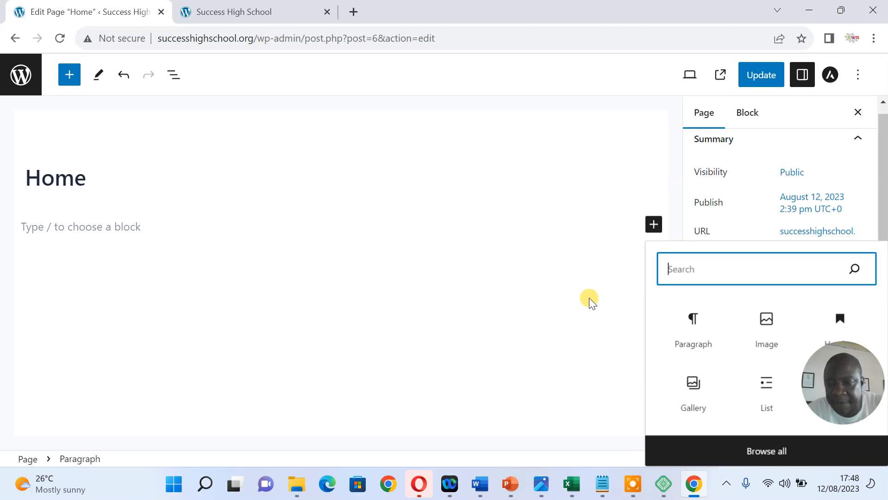
text(co)
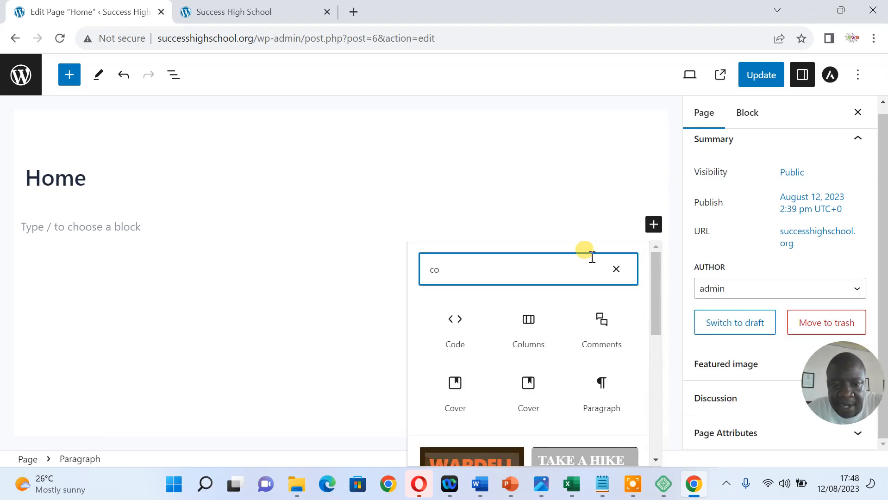
click(457, 387)
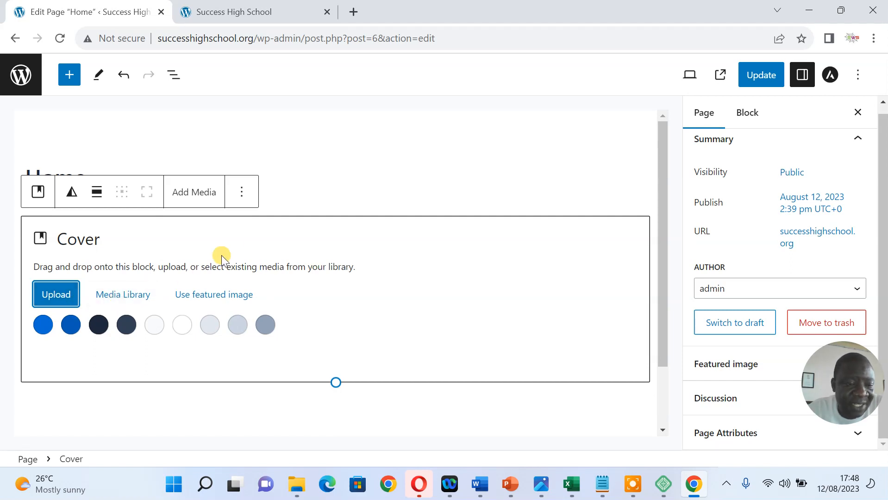
Upload DSC_1695 from E:\Albums\Class Pics July 2023 as the Cover block's background image
click(71, 294)
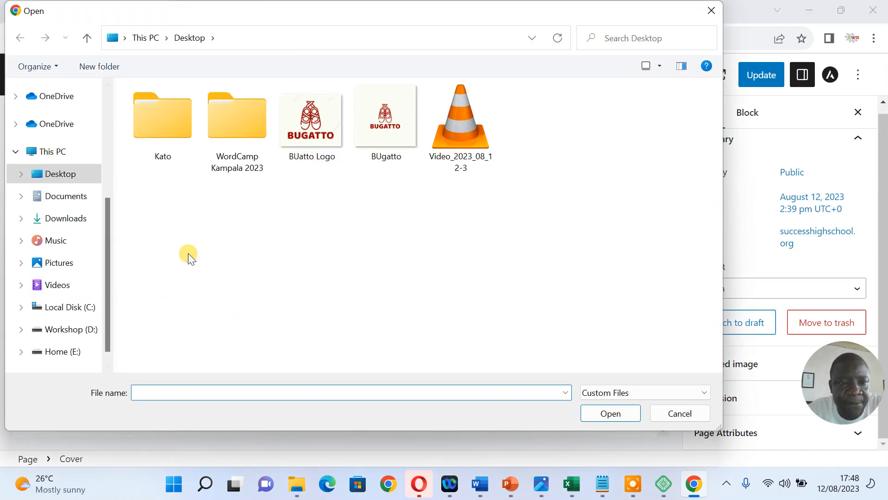
click(64, 351)
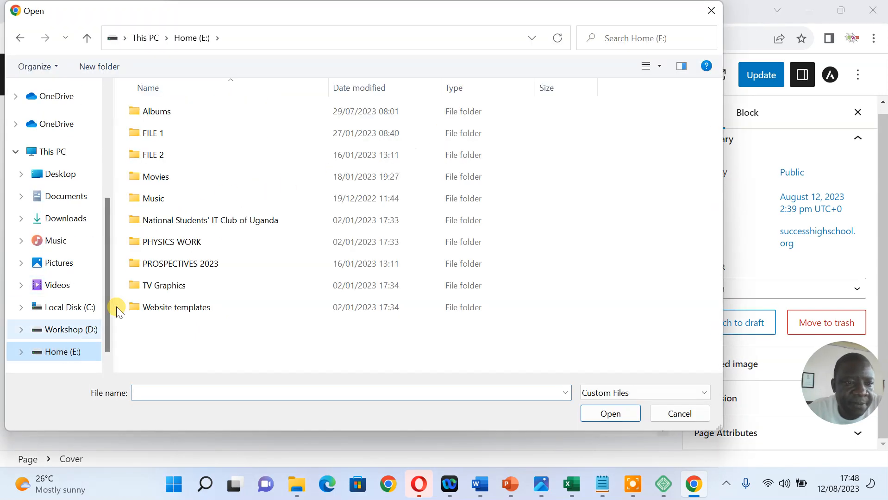
double_click(195, 111)
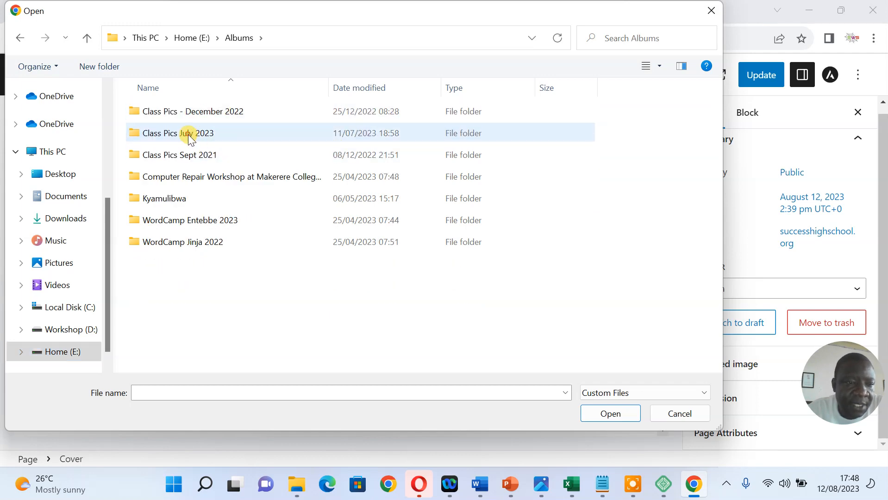
double_click(189, 134)
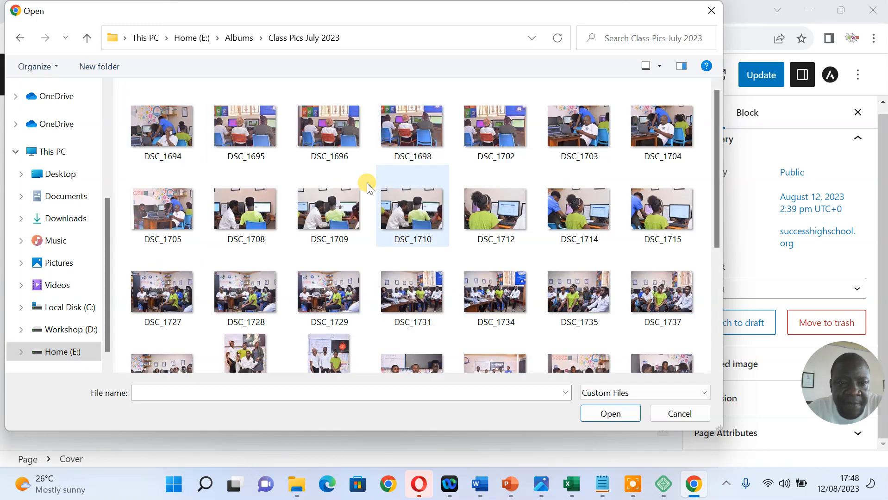
click(253, 138)
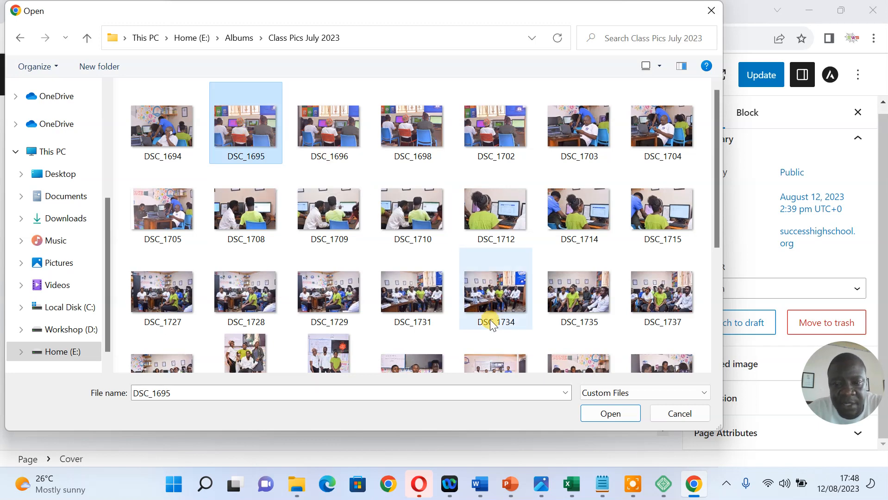
click(613, 413)
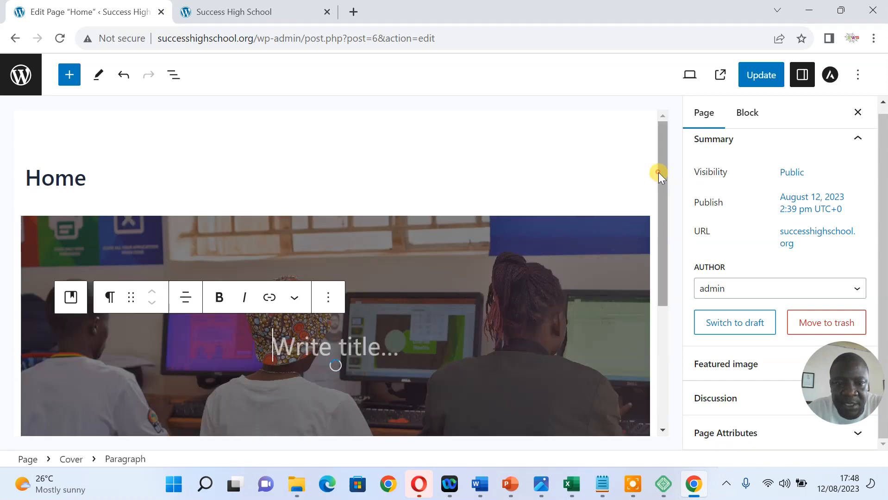
Write 'Success High School' as the cover's heading text
drag(658, 172, 660, 212)
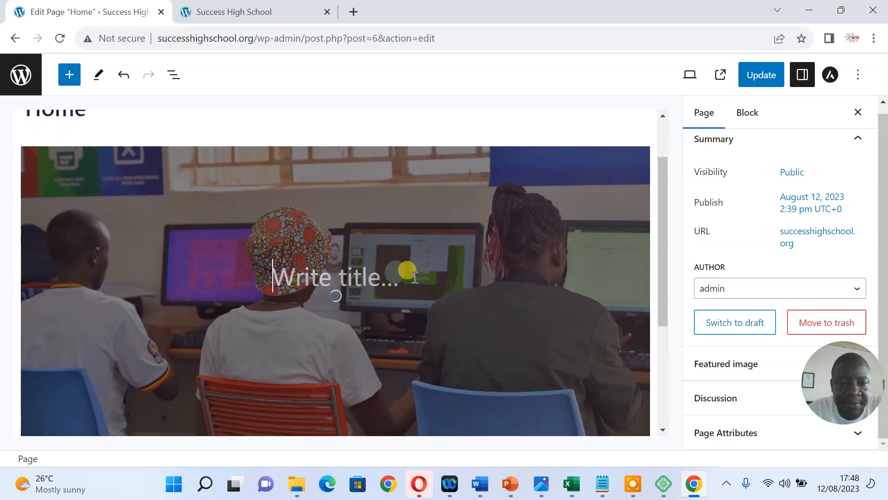
click(373, 278)
text(Wl)
text(elcome)
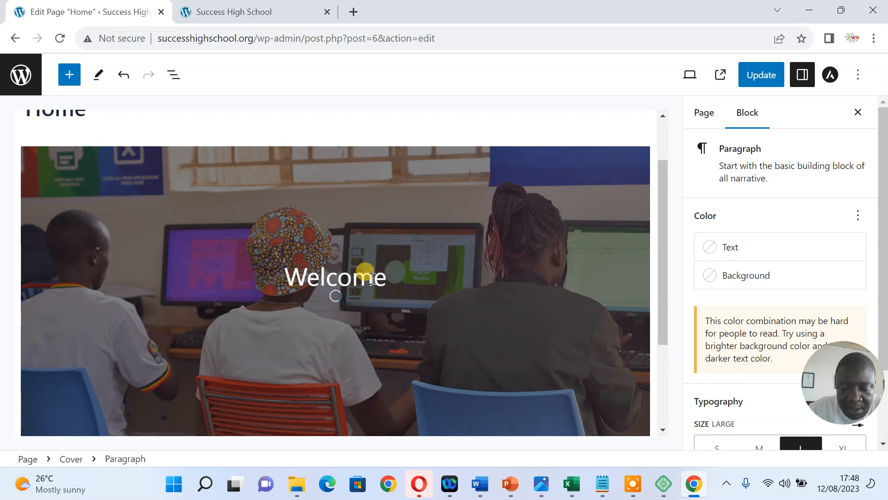
key(BackSpace)
key(BackSpace)
key(BackSpace)
key(BackSpace)
key(BackSpace)
key(BackSpace)
key(BackSpace)
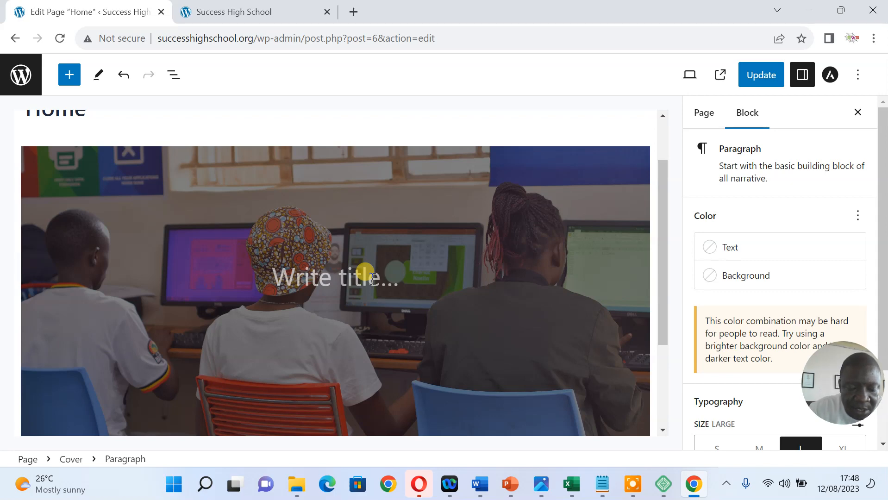
text(We are)
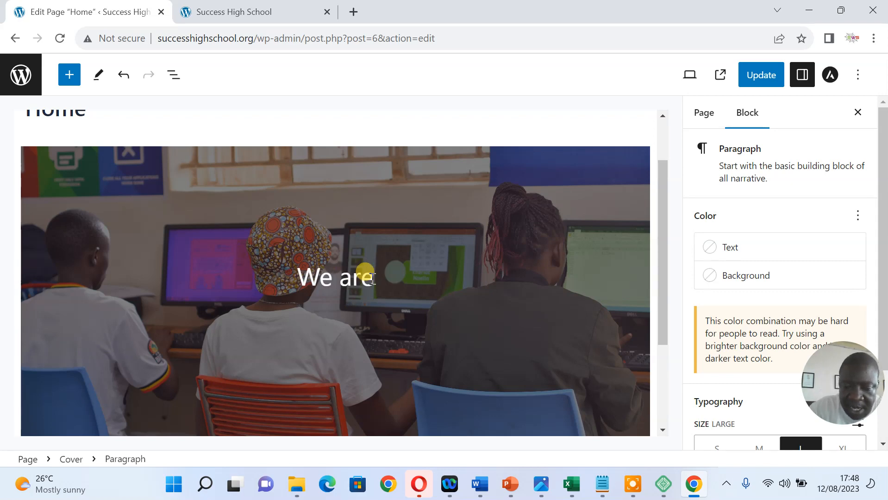
key(Return)
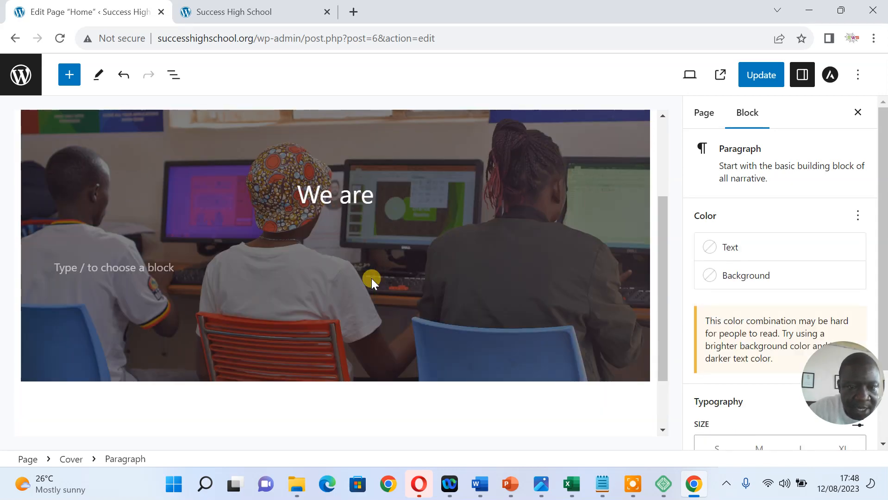
click(373, 196)
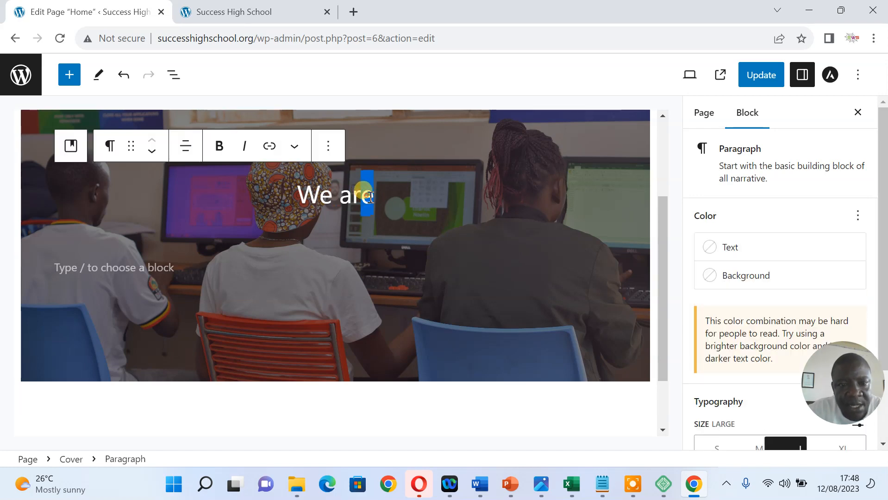
drag(371, 197, 302, 196)
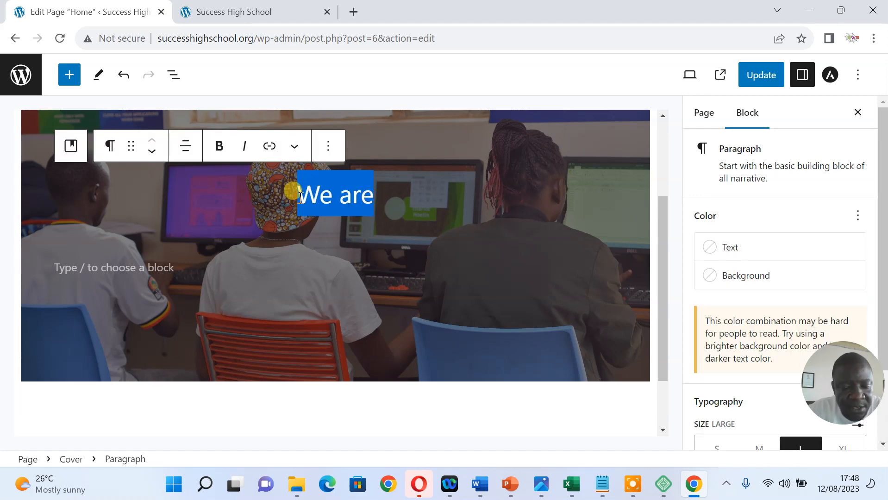
text(Success )
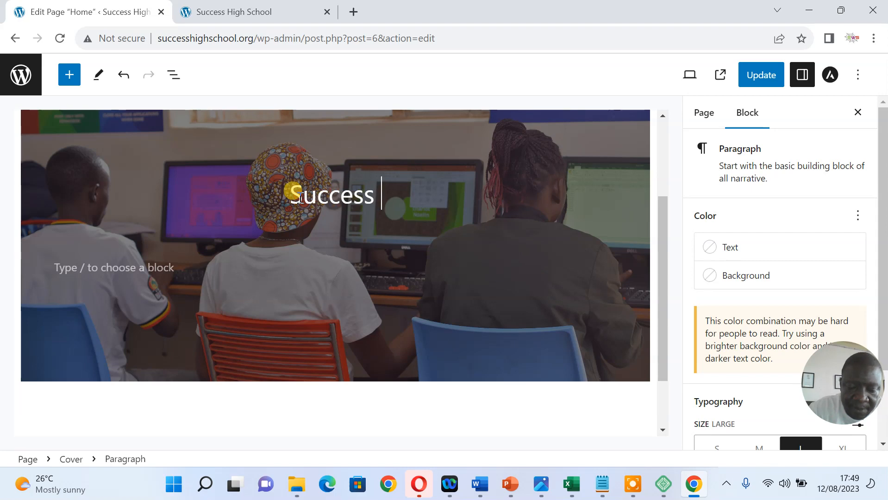
text(High Sch)
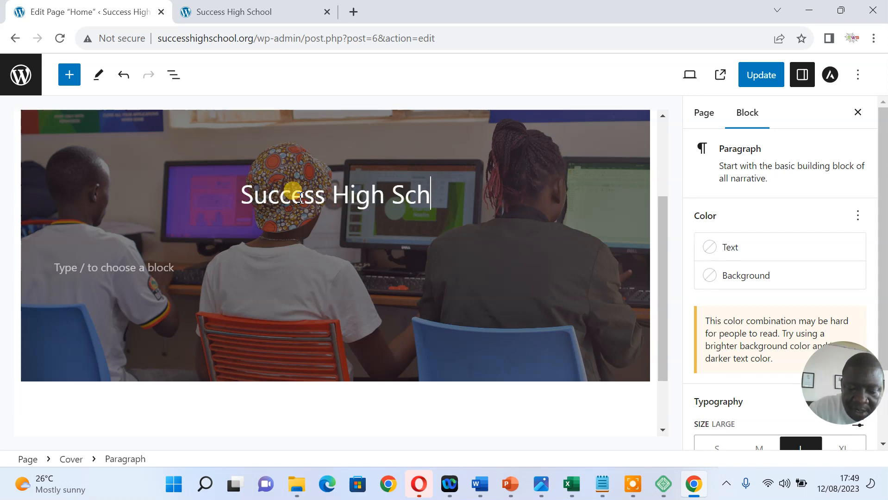
text(ool)
Add the tagline 'To Be Not to Seem' below the heading, centred
click(157, 268)
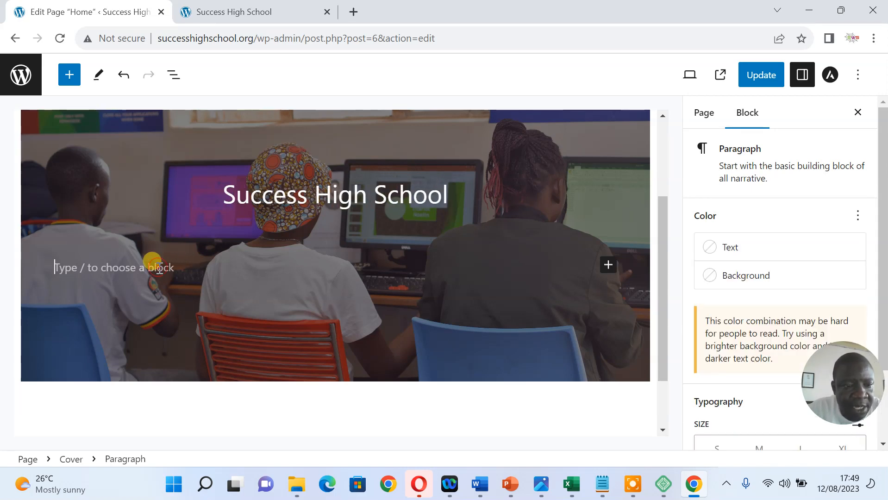
text(To B)
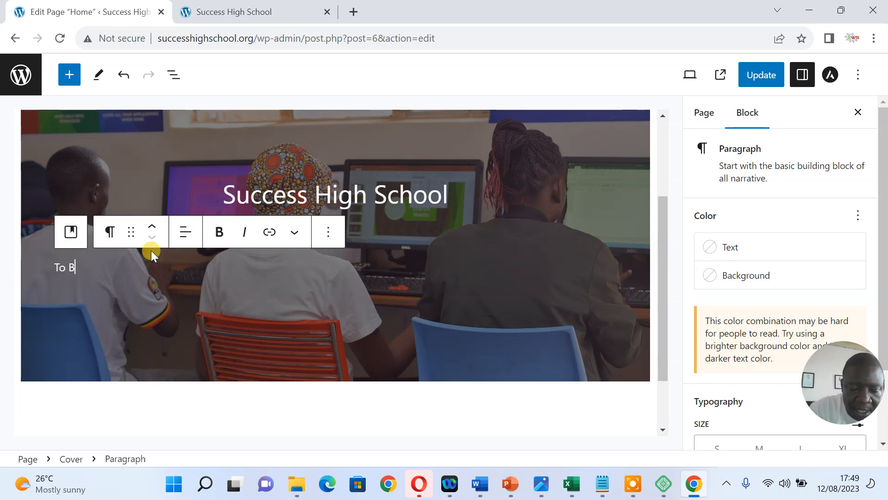
text(e Not )
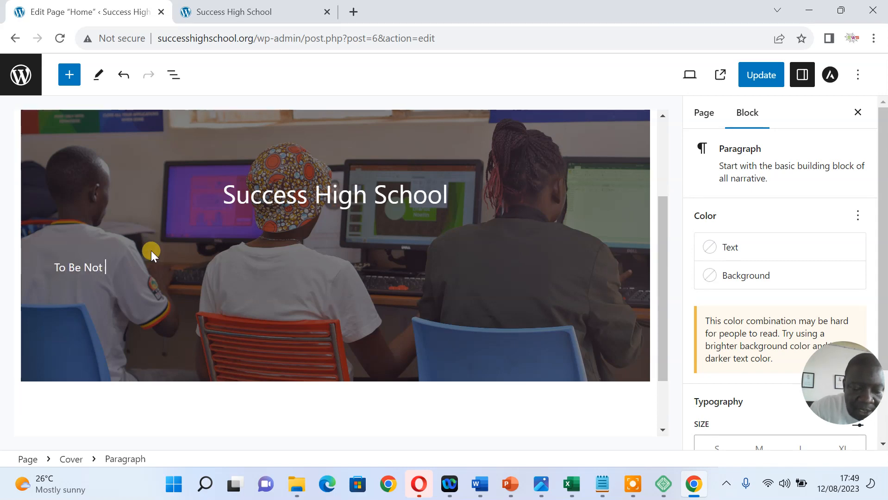
text(to Seem)
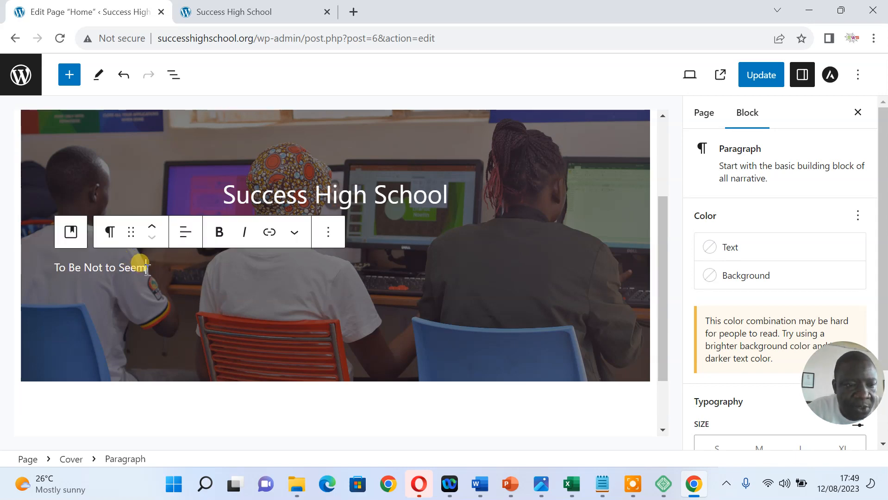
click(183, 236)
click(218, 301)
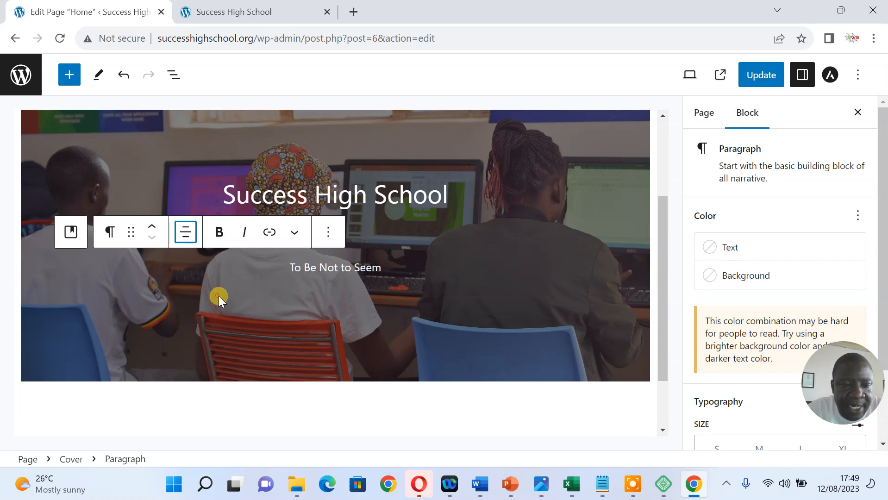
Update the Home page to save the new cover text
click(764, 77)
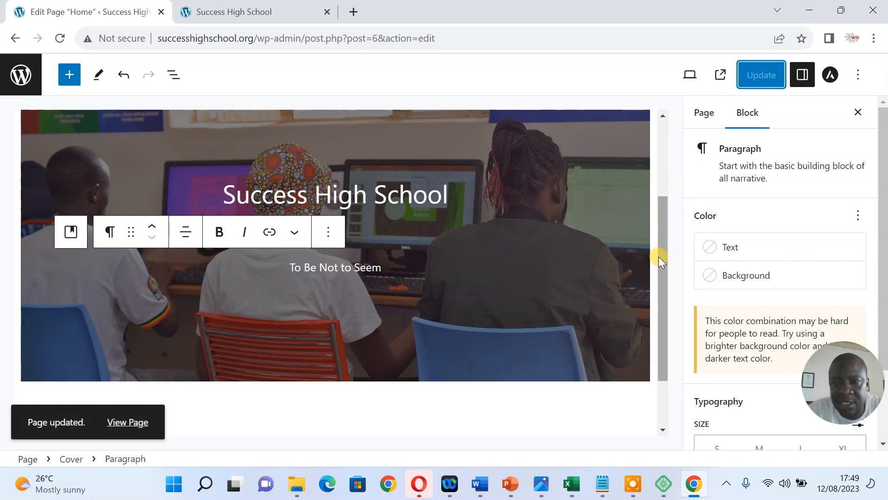
drag(658, 257, 662, 150)
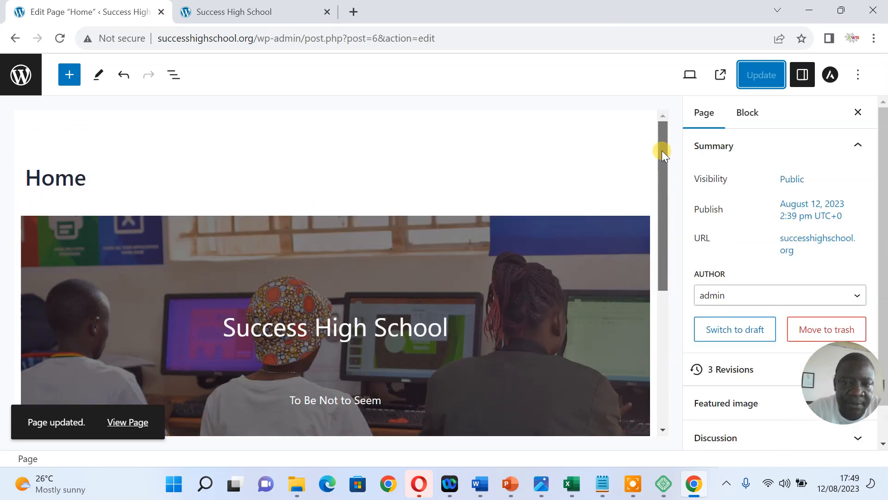
click(79, 172)
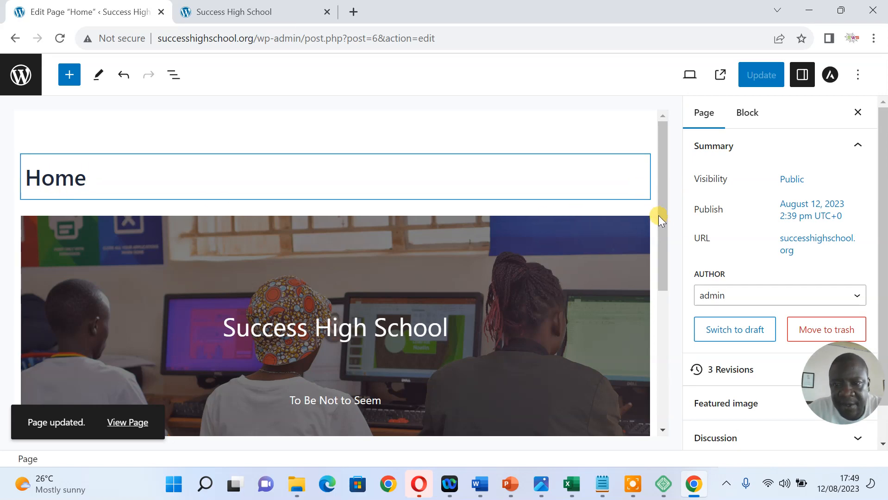
scroll(651, 302, down, 3)
scroll(651, 303, up, 3)
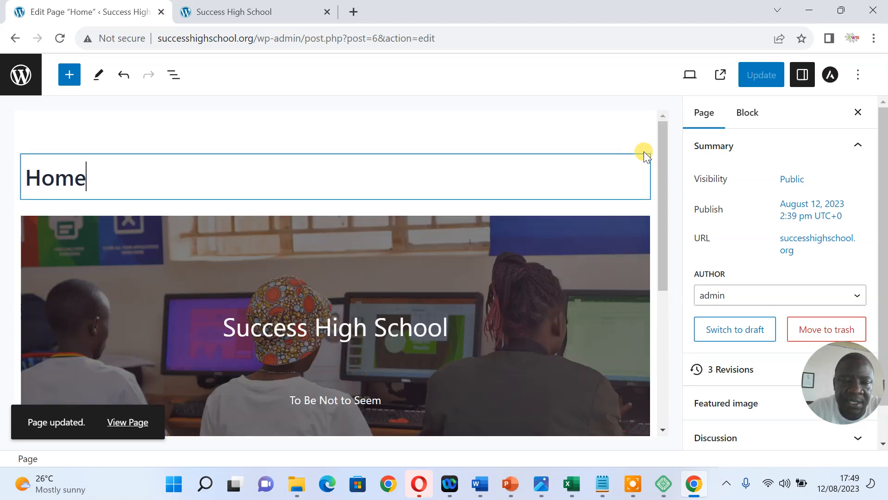
Reload the live site to check the cover and tagline, then return to the editor
click(229, 13)
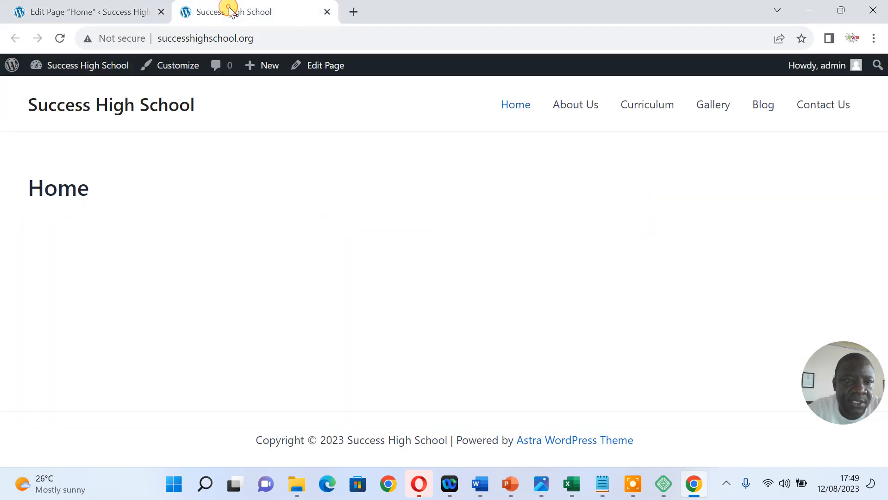
right_click(275, 177)
click(314, 223)
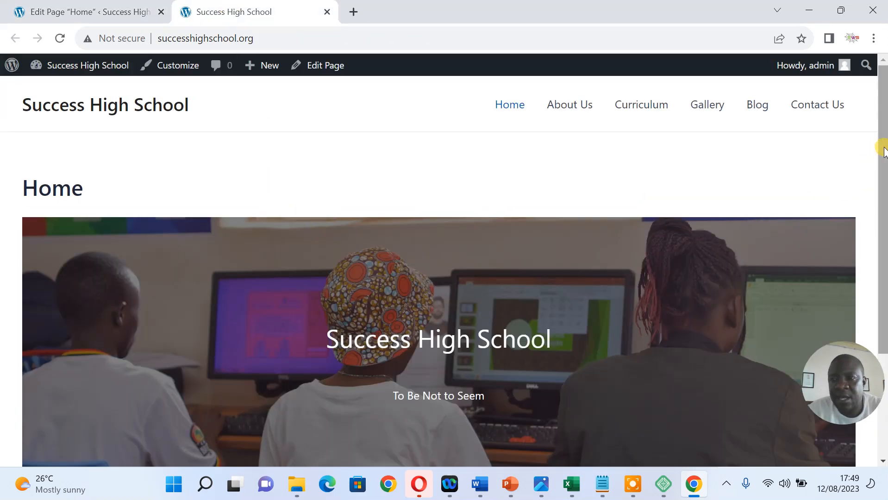
drag(878, 142, 884, 114)
click(810, 10)
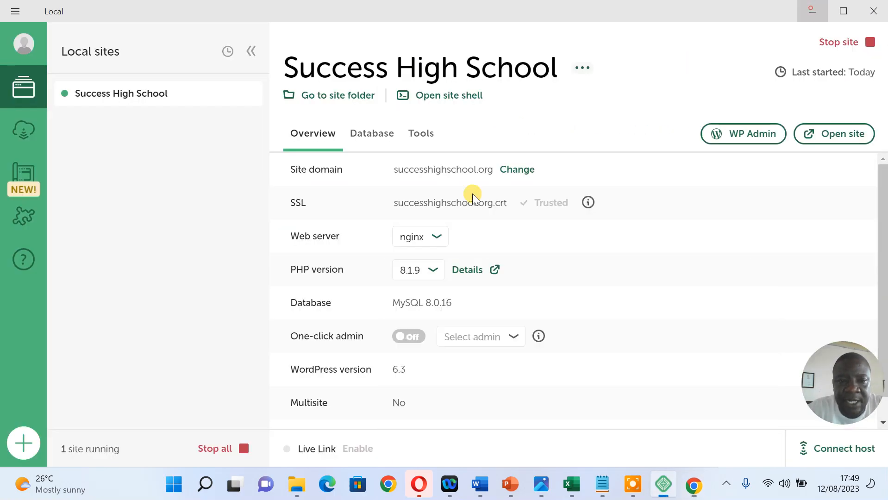
click(693, 486)
click(123, 10)
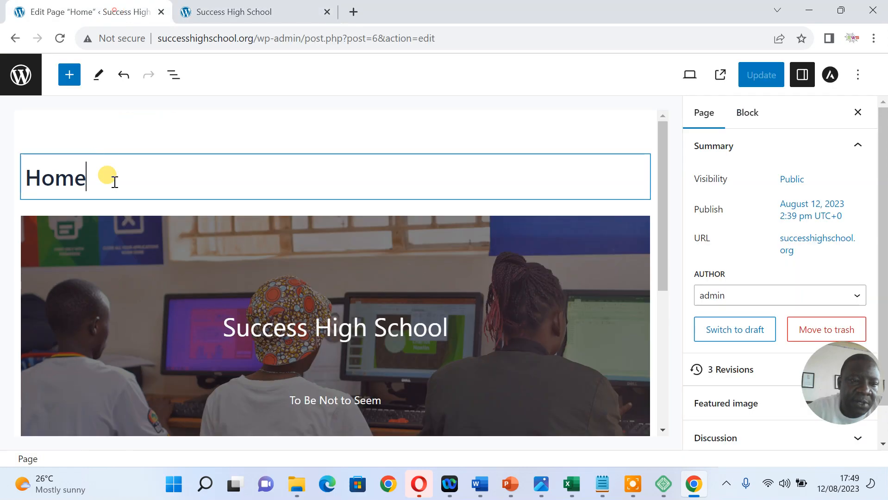
Set the Cover block's alignment to Full width and update the Home page
click(603, 239)
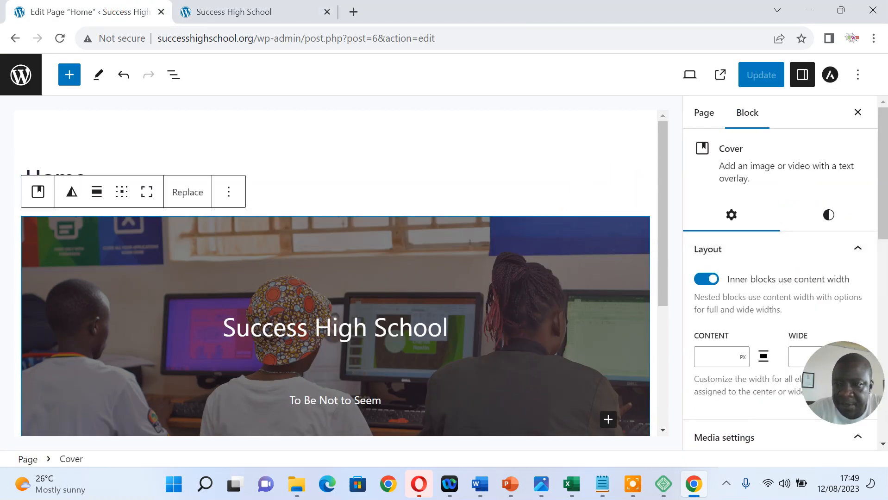
drag(883, 151, 847, 212)
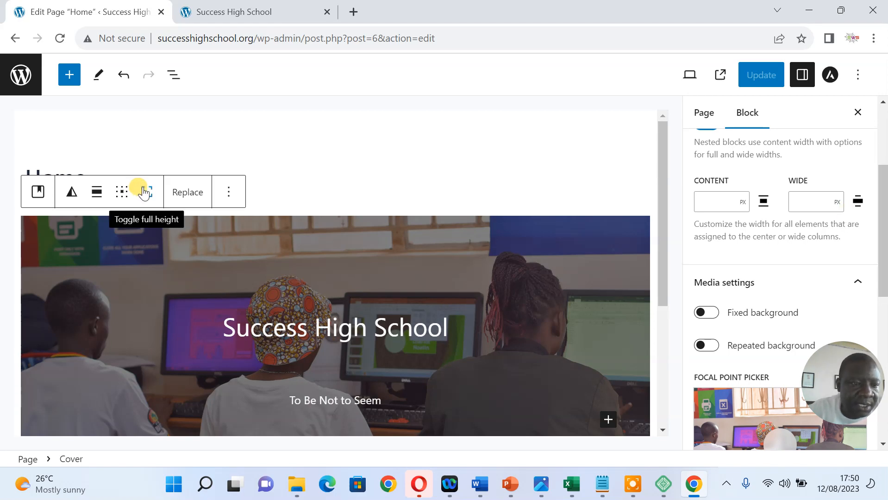
click(98, 193)
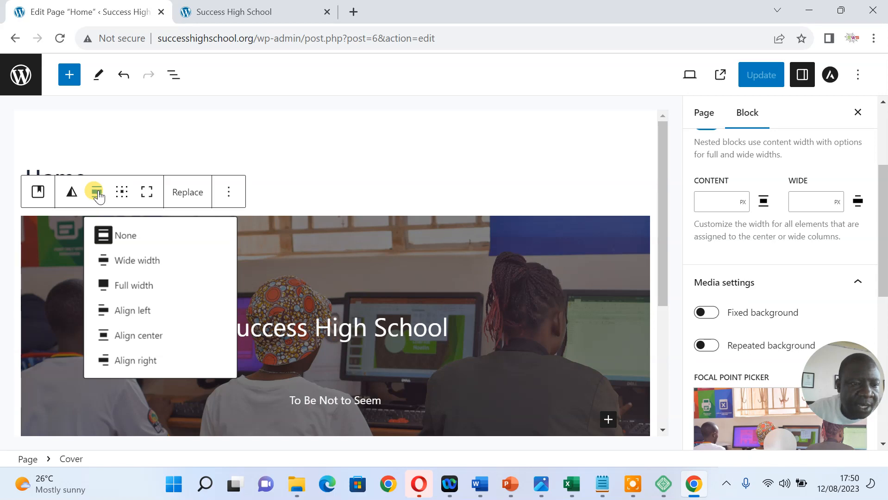
click(139, 286)
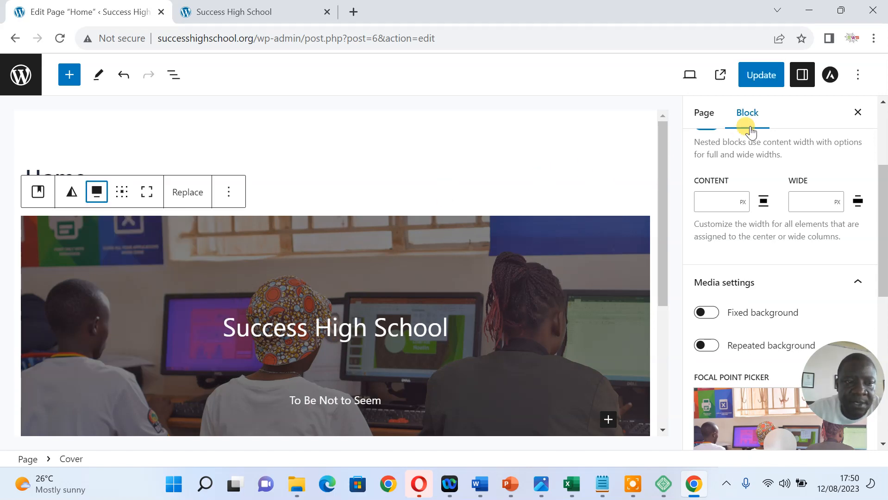
click(762, 75)
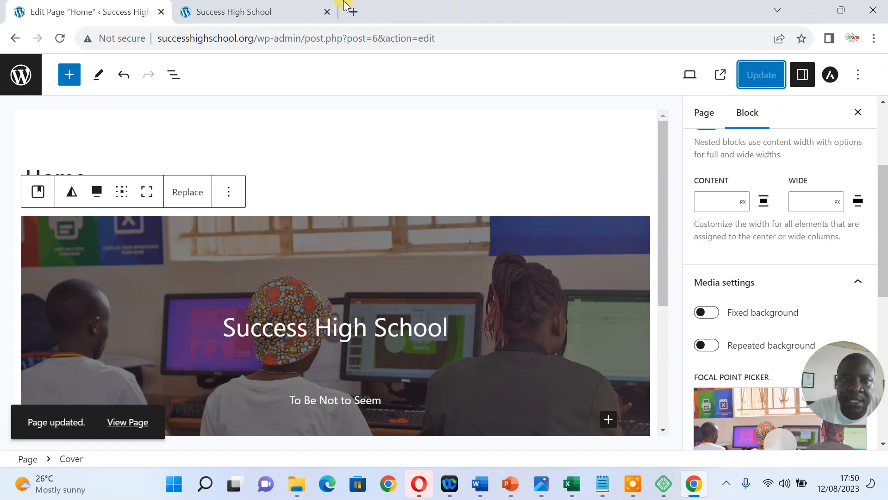
Reload the live Home page to confirm the cover spans the full width
click(271, 13)
right_click(269, 201)
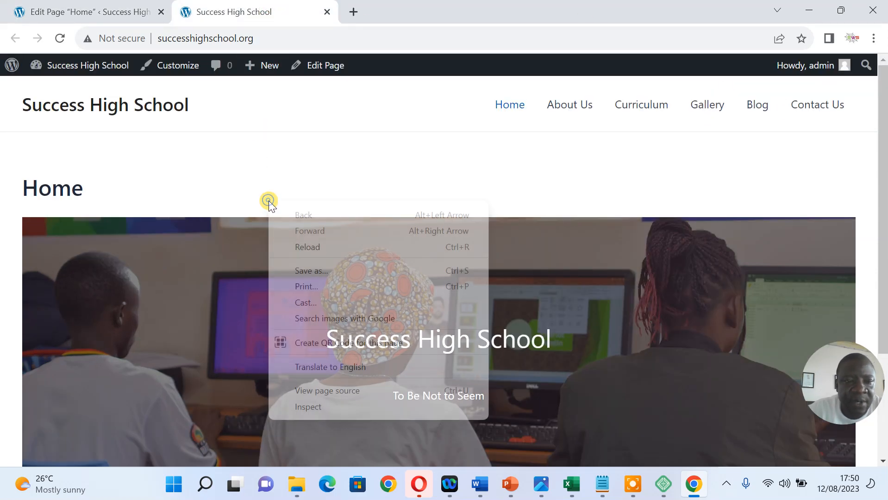
click(308, 243)
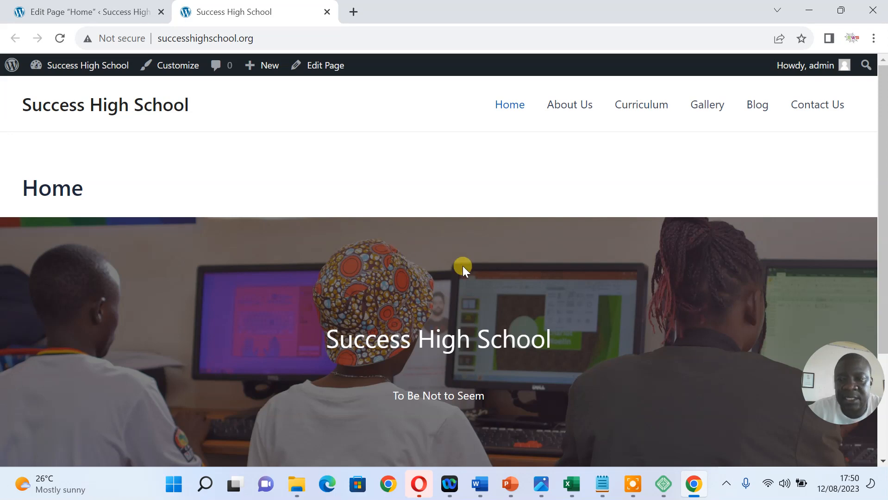
mouse_move(883, 157)
mouse_down()
mouse_move(882, 263)
mouse_move(884, 155)
mouse_move(883, 216)
mouse_move(883, 164)
mouse_up()
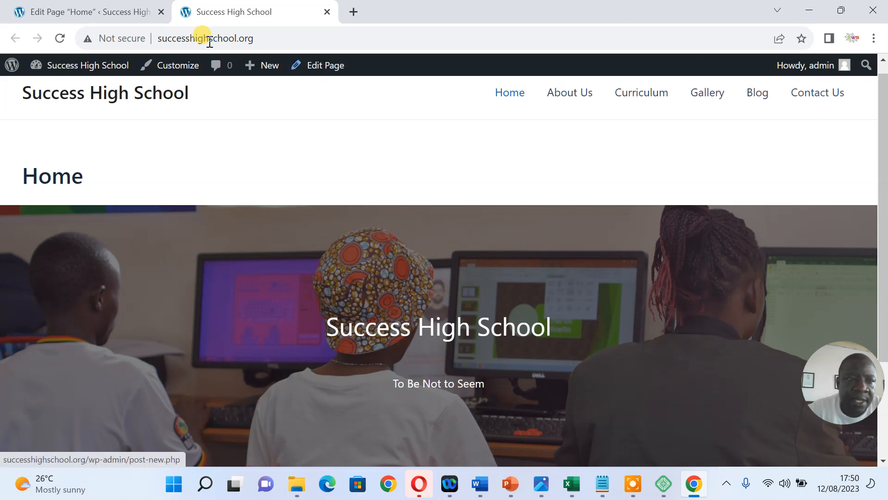
Back in the Home page editor, close the block Settings sidebar
click(84, 12)
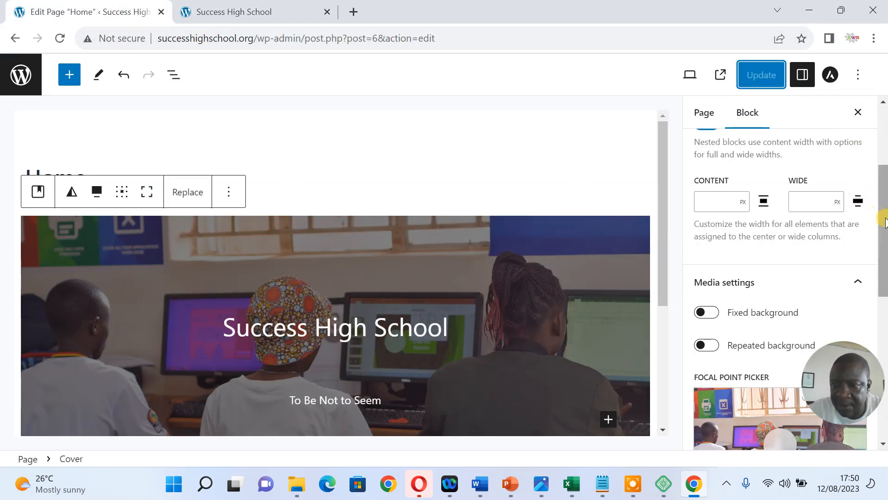
drag(884, 222, 885, 158)
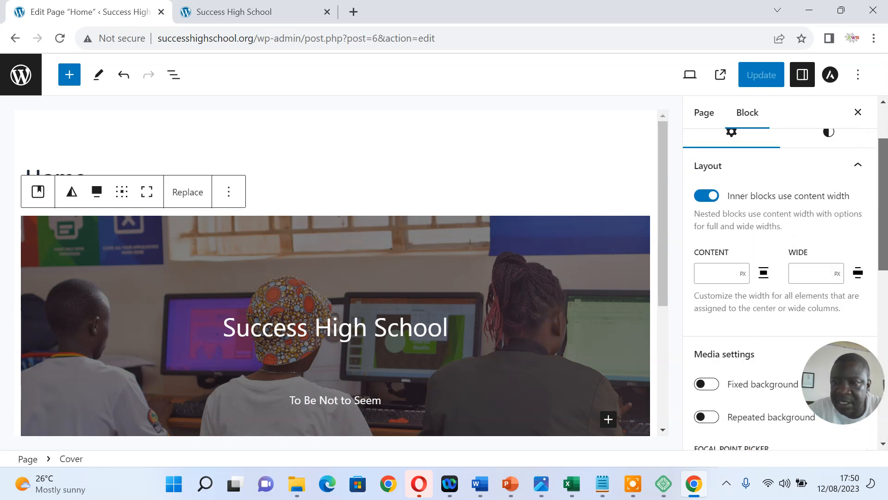
click(858, 113)
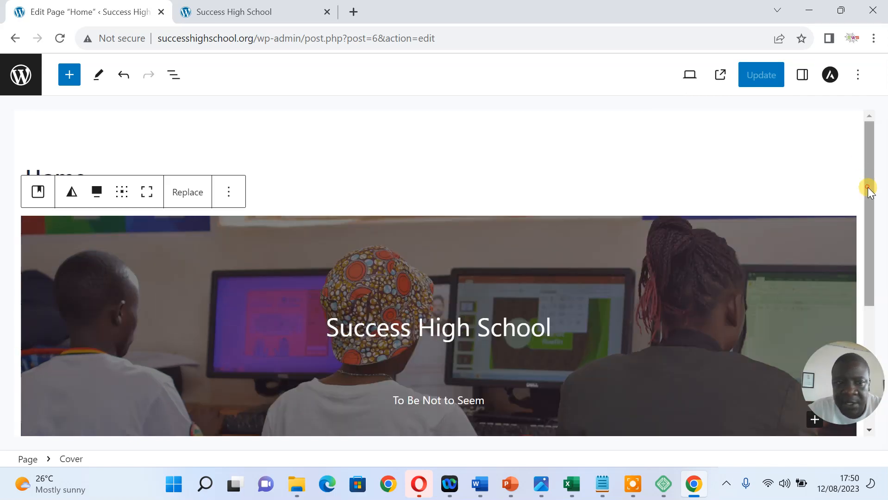
click(645, 178)
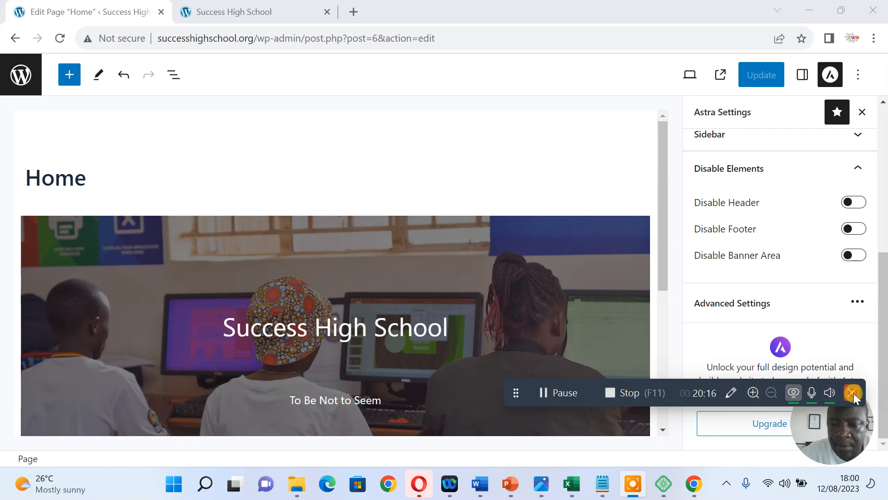
click(853, 395)
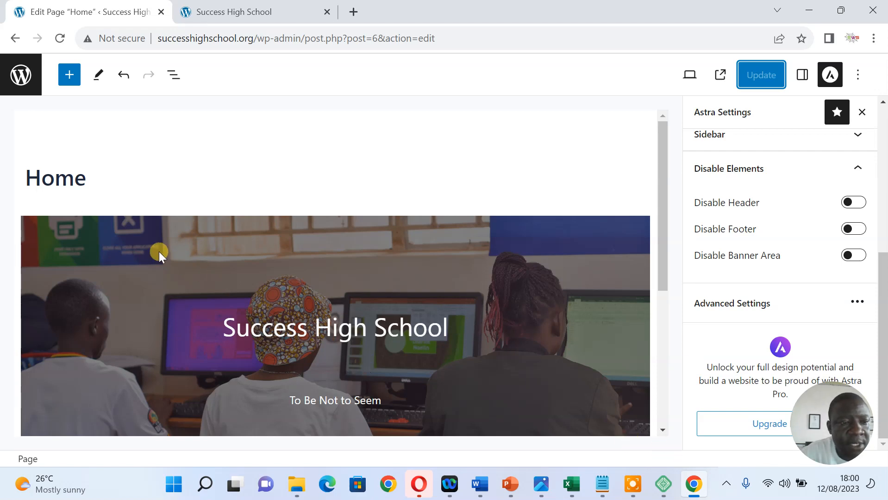
click(41, 176)
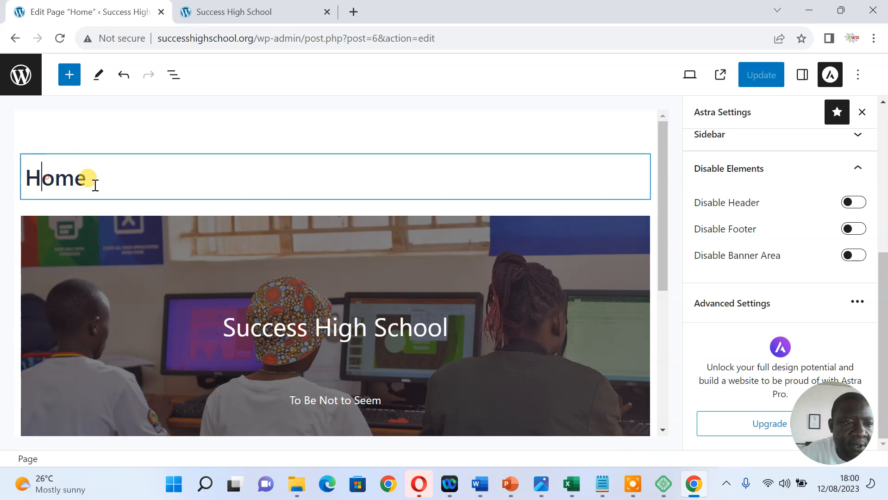
drag(661, 196, 662, 136)
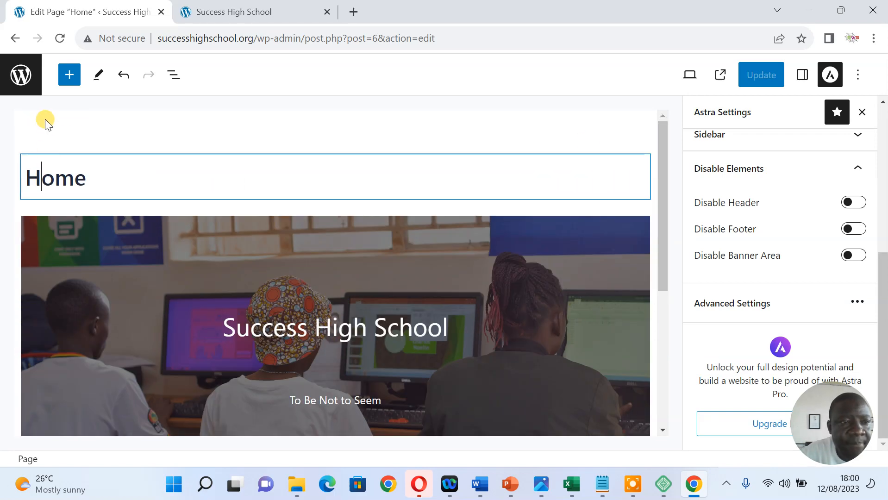
click(91, 180)
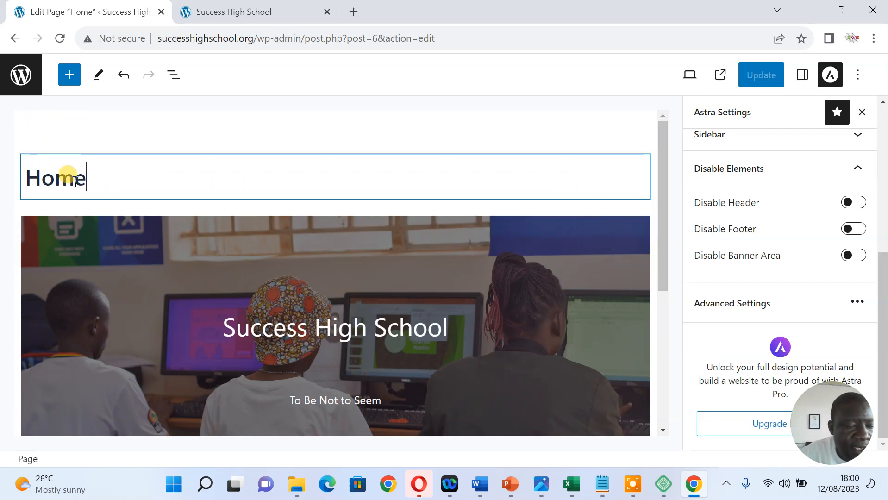
click(255, 10)
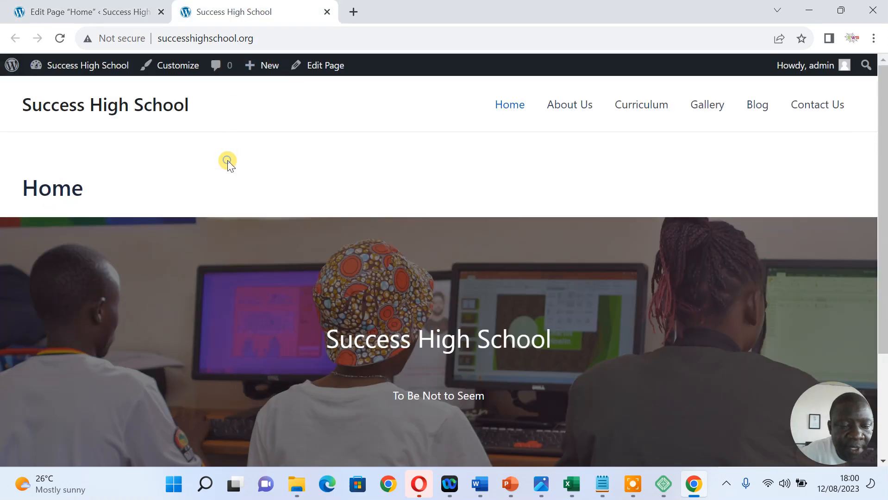
right_click(227, 160)
click(268, 204)
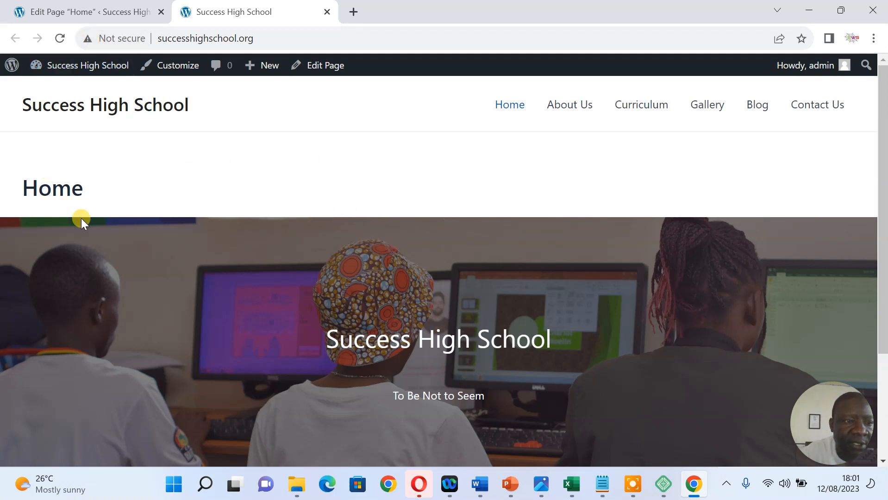
click(81, 11)
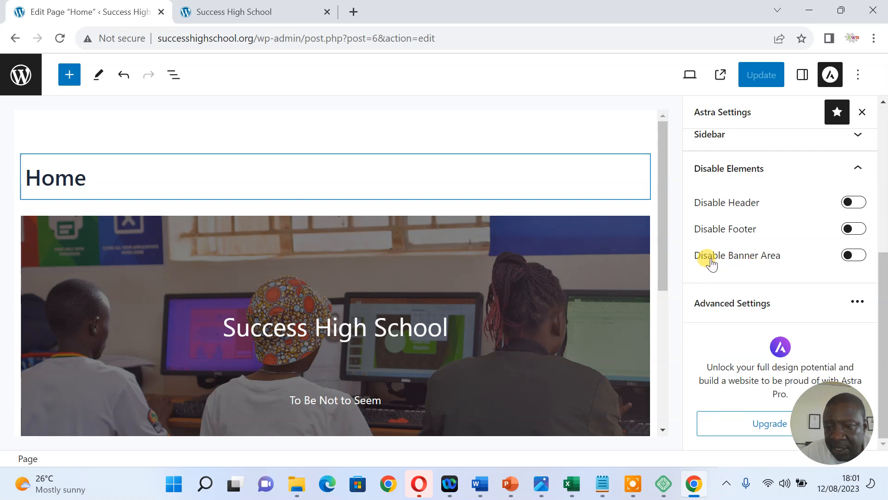
Turn on Disable Banner Area, update, and reload the live page to confirm the title is gone
click(854, 255)
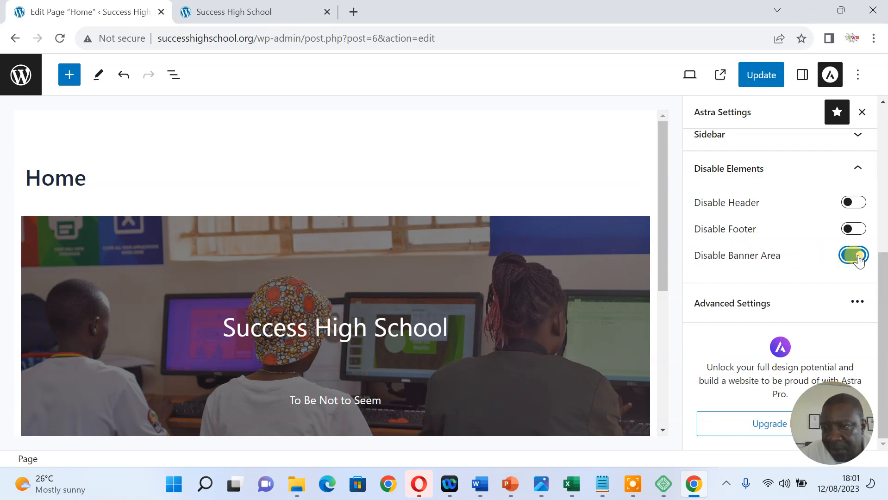
click(767, 77)
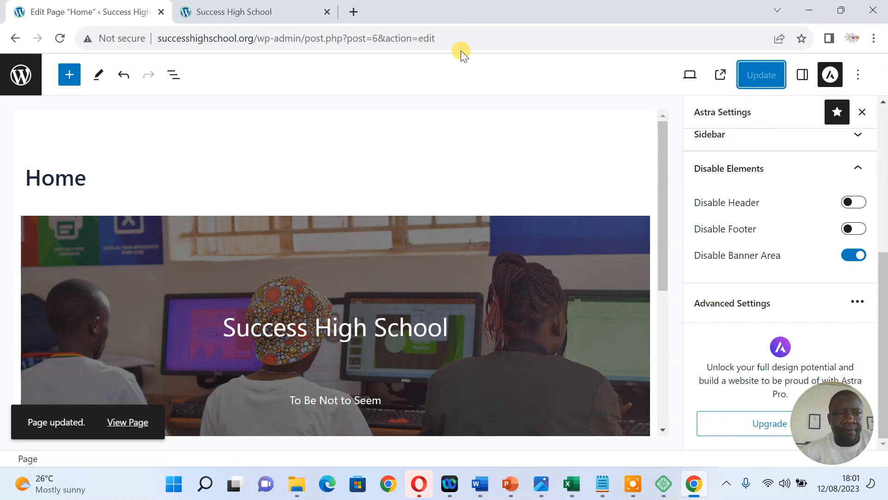
click(264, 7)
right_click(238, 164)
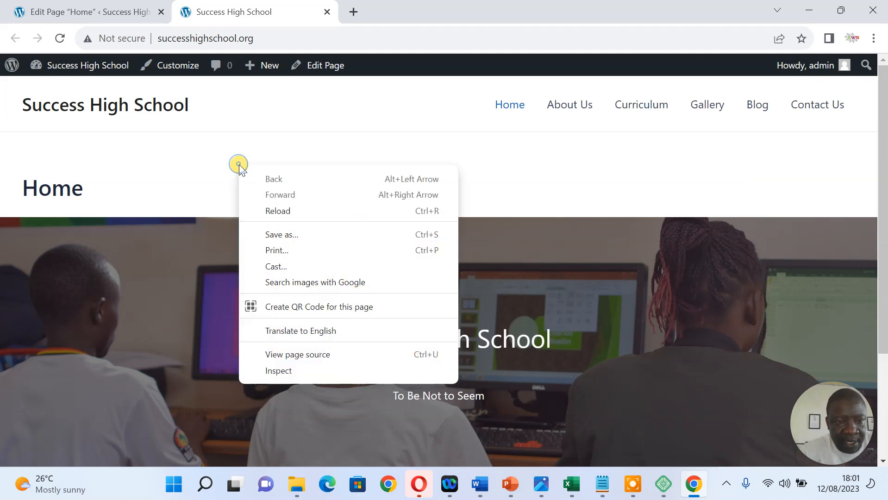
click(276, 209)
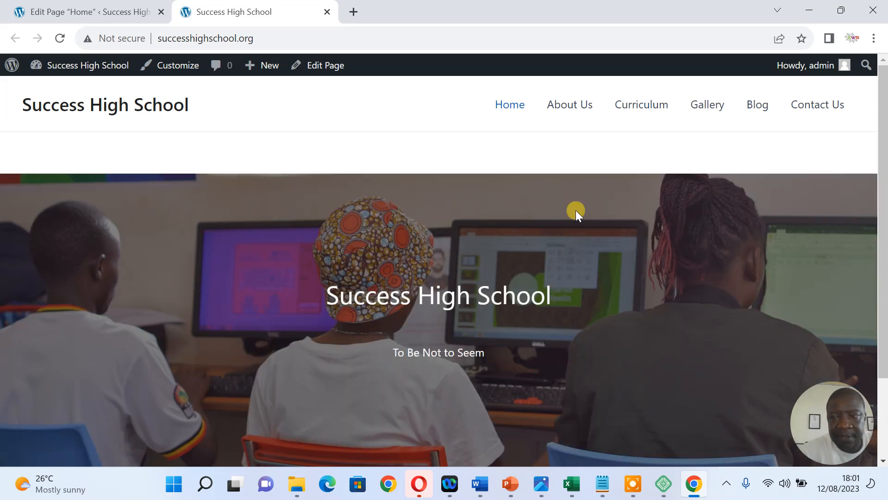
drag(879, 132, 876, 207)
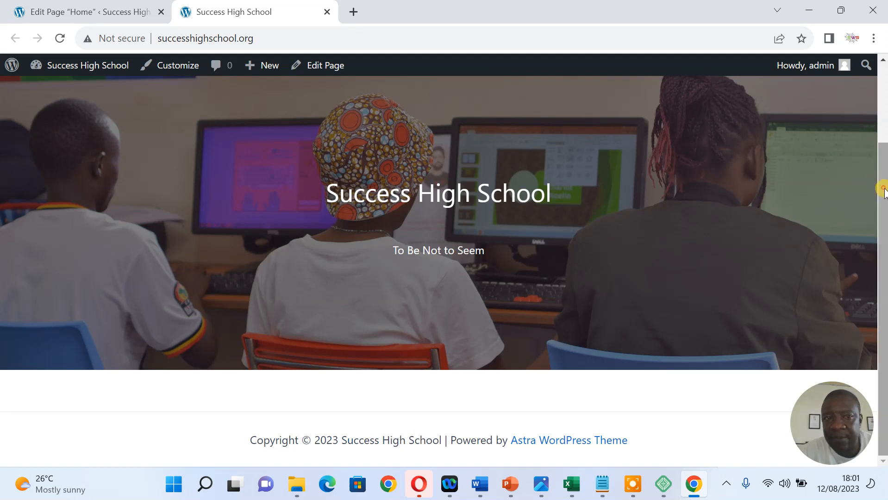
drag(882, 190, 882, 111)
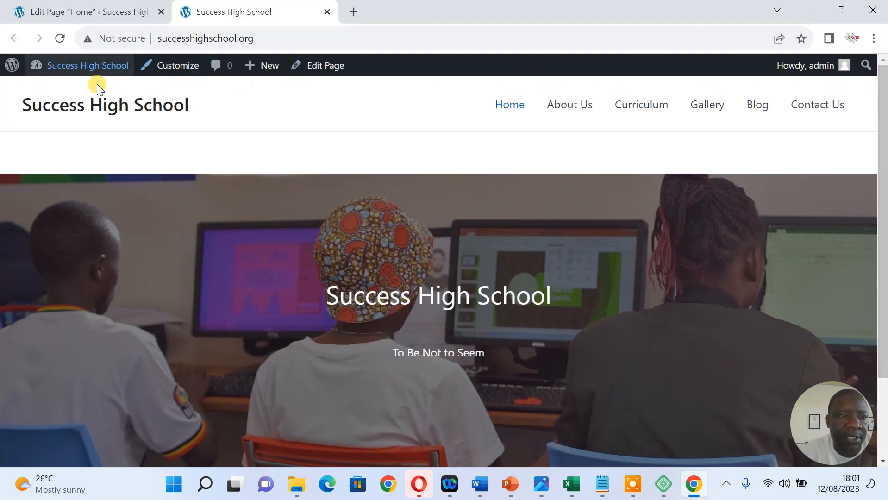
click(93, 10)
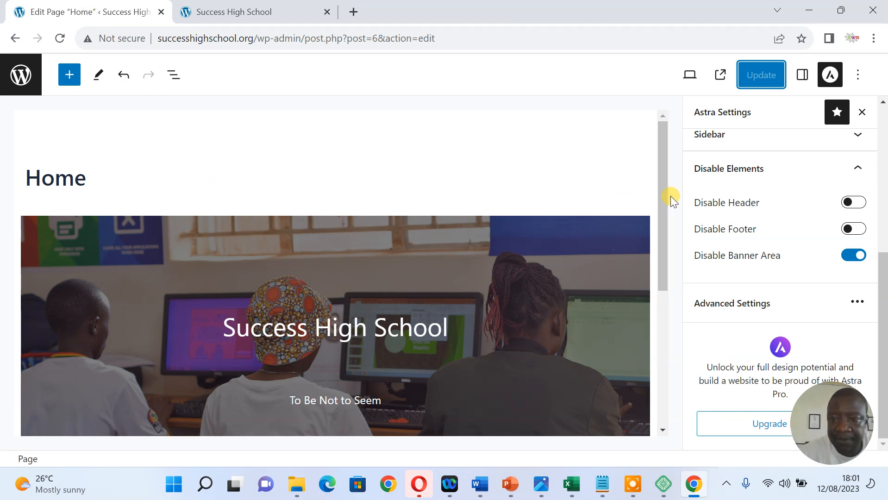
Insert a Columns block below the cover using the 33 / 33 / 33 variation
drag(660, 184, 659, 328)
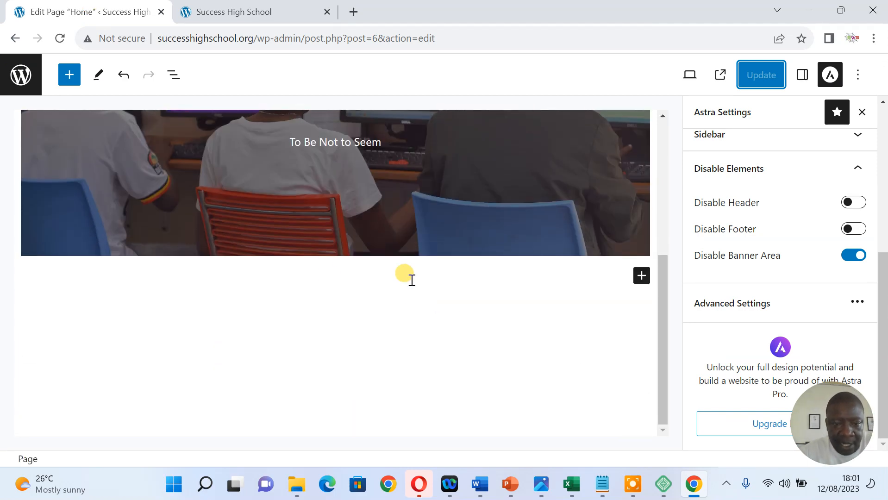
click(641, 277)
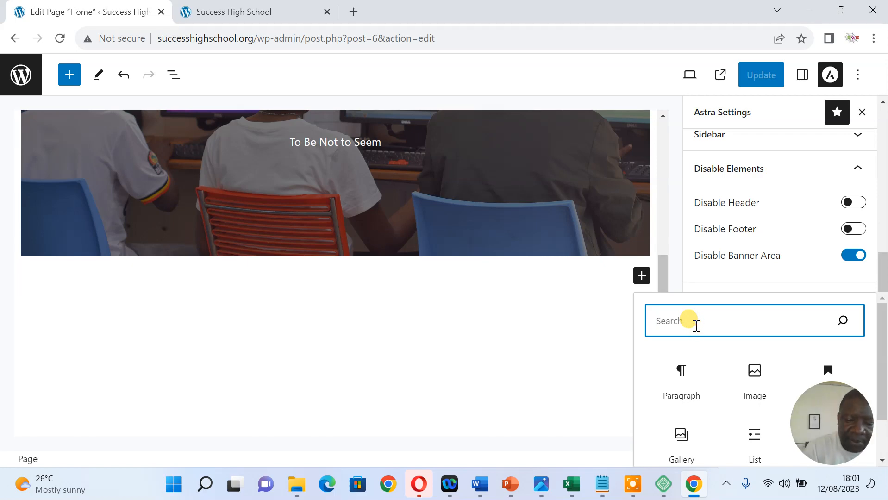
text(col)
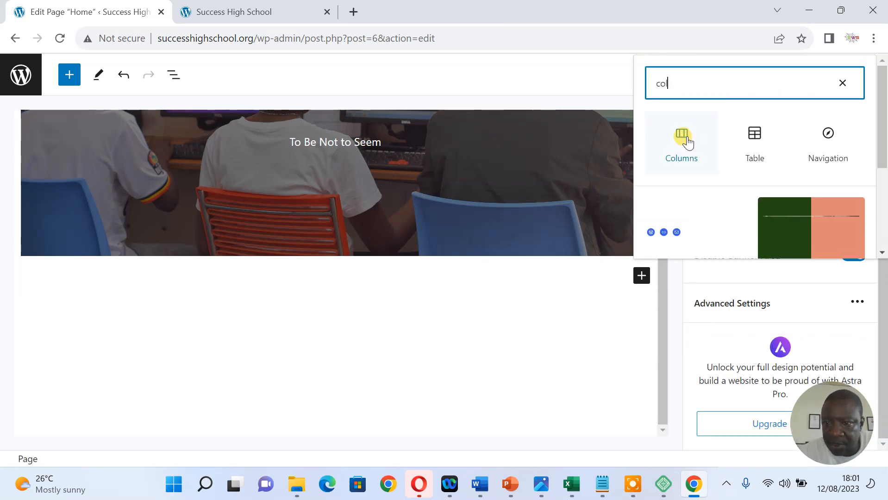
click(682, 139)
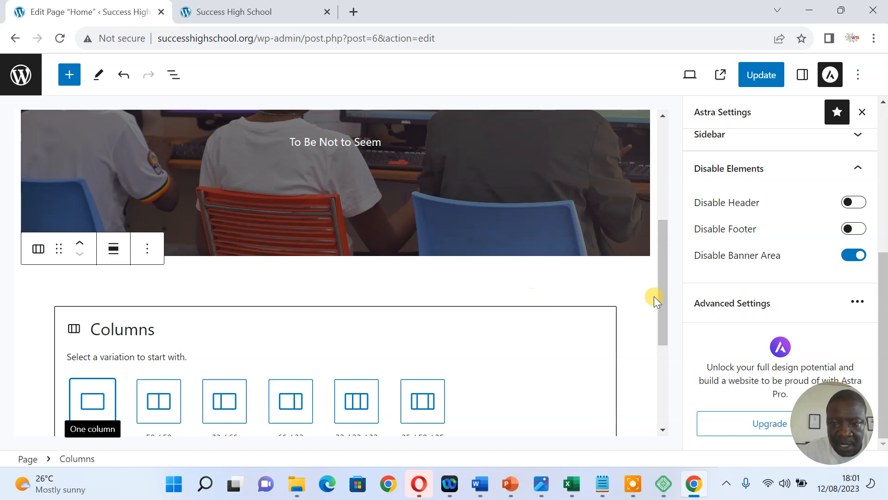
drag(662, 295, 662, 349)
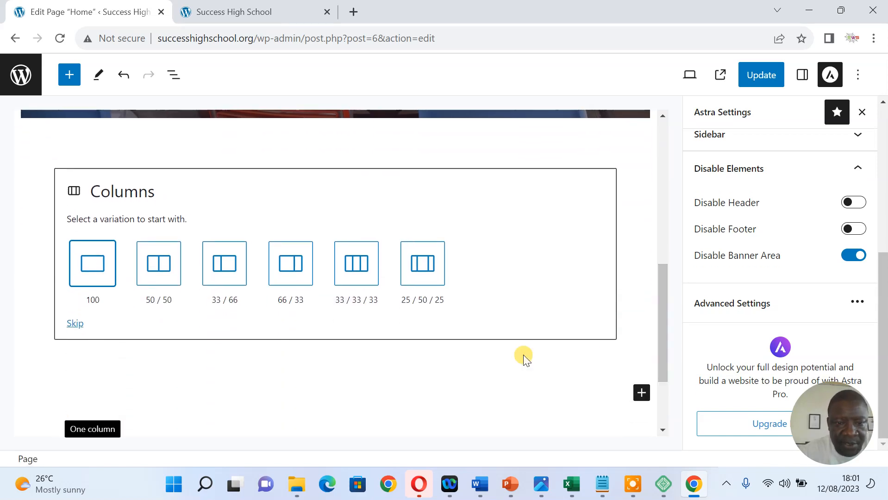
click(358, 266)
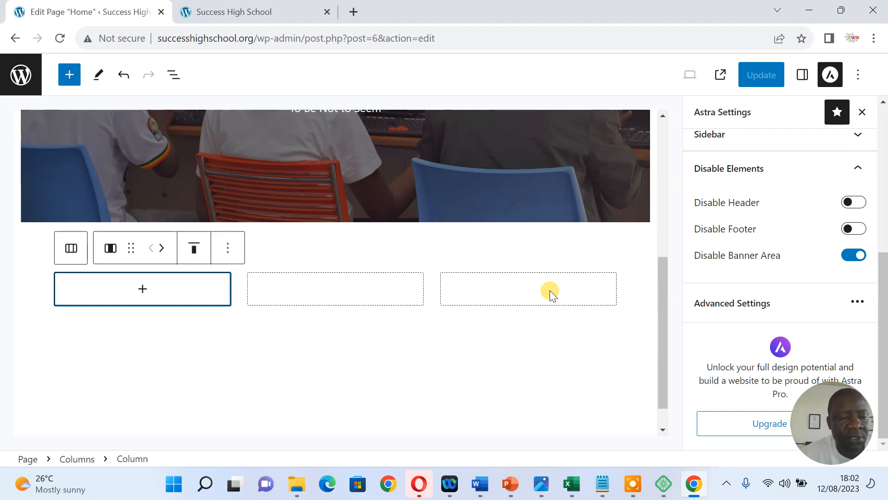
Insert a Heading block in the first column reading 'Mission'
click(143, 290)
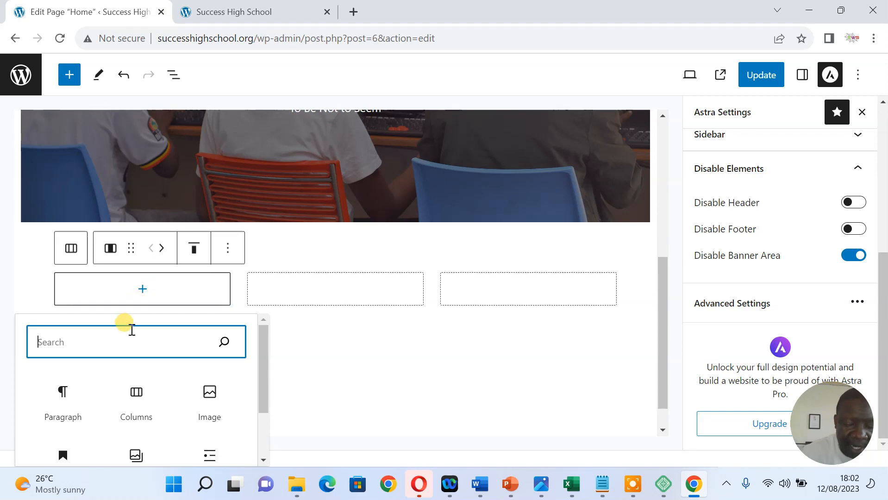
text(hea)
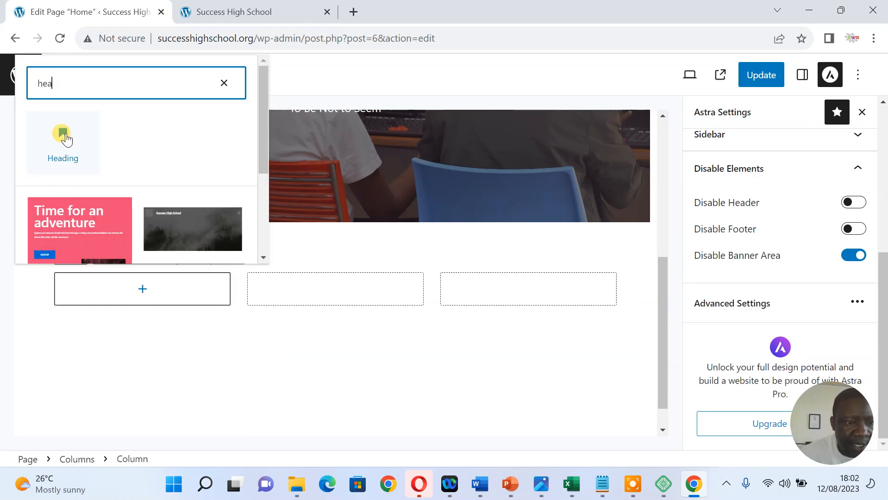
click(66, 134)
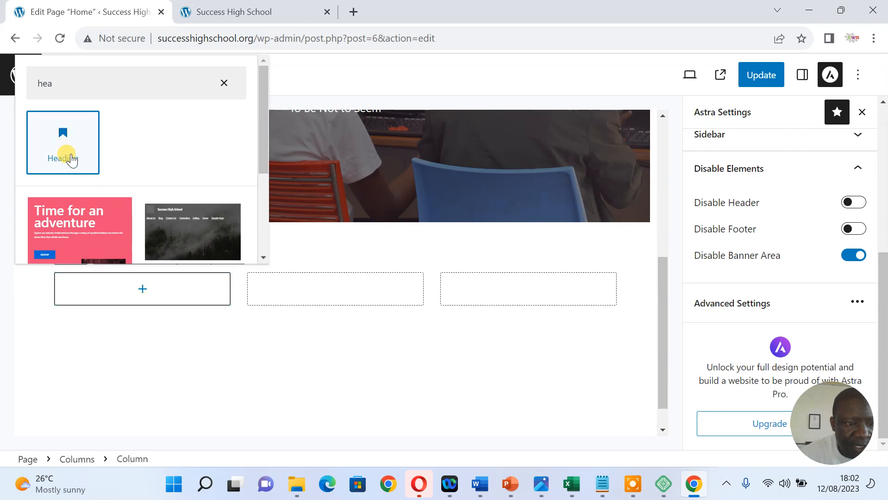
click(69, 144)
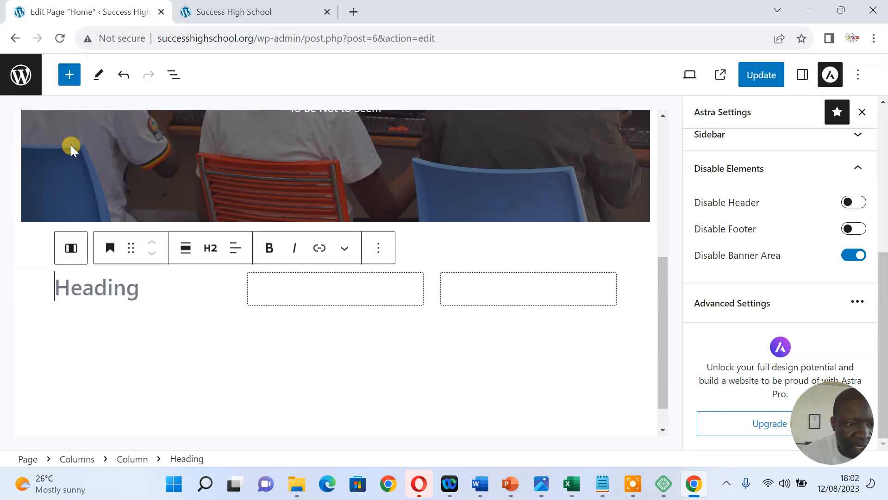
click(147, 297)
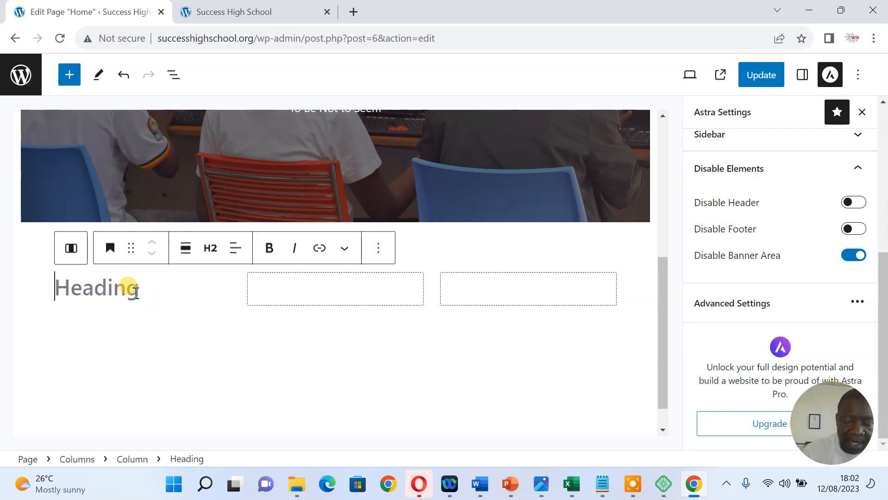
text(Mission)
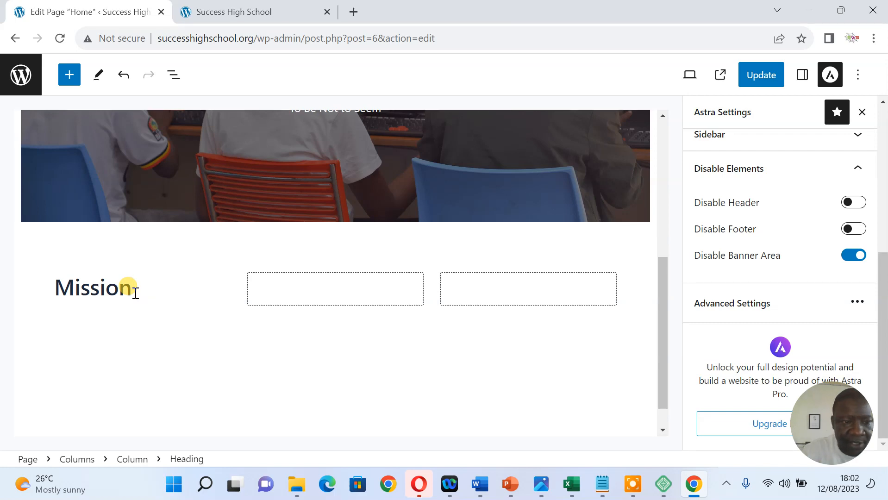
key(Return)
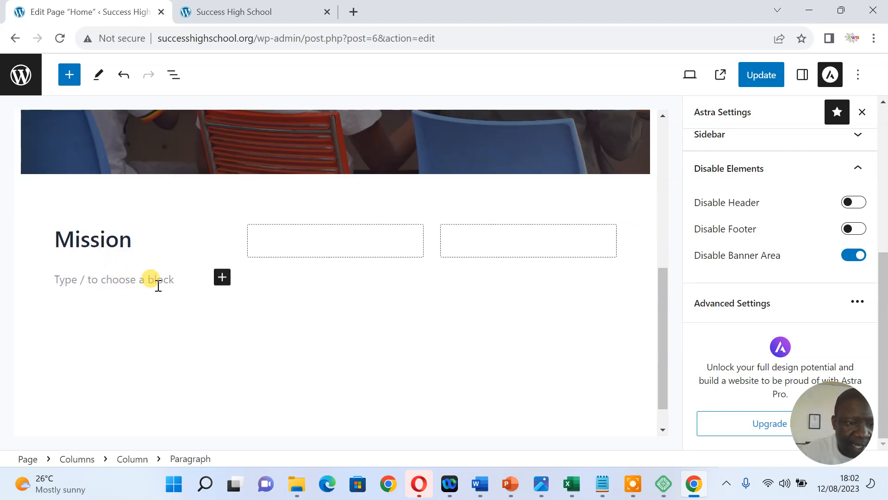
Make the new block under the Mission heading a Paragraph
click(222, 277)
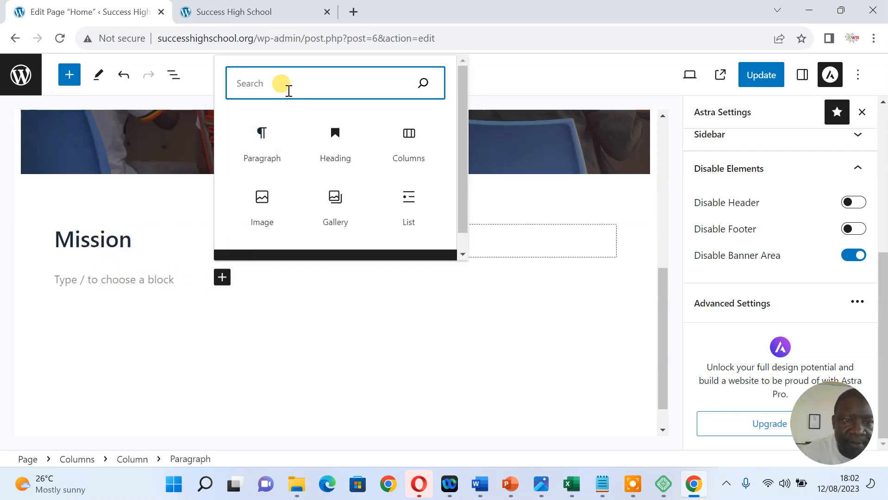
text(tes)
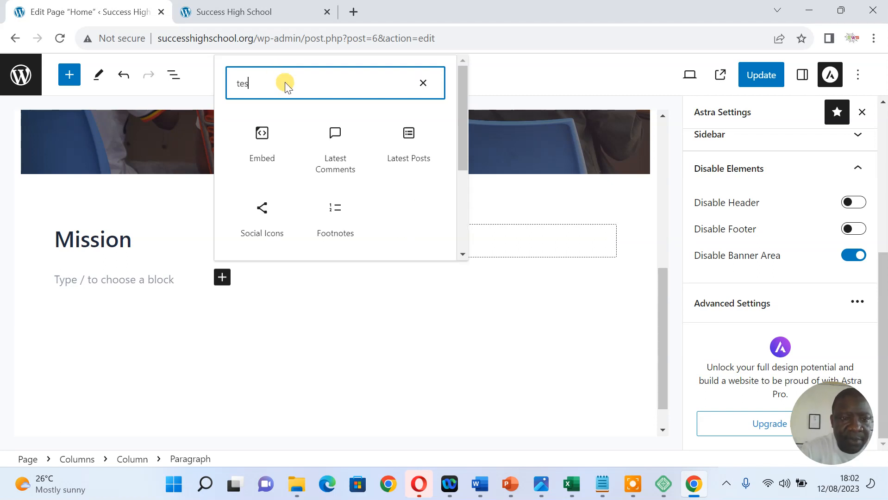
key(BackSpace)
key(BackSpace)
key(BackSpace)
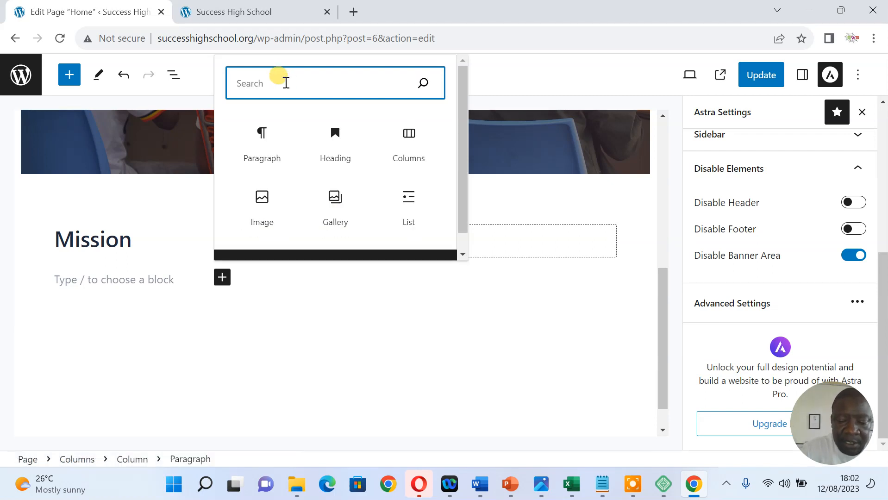
text(pa)
click(258, 150)
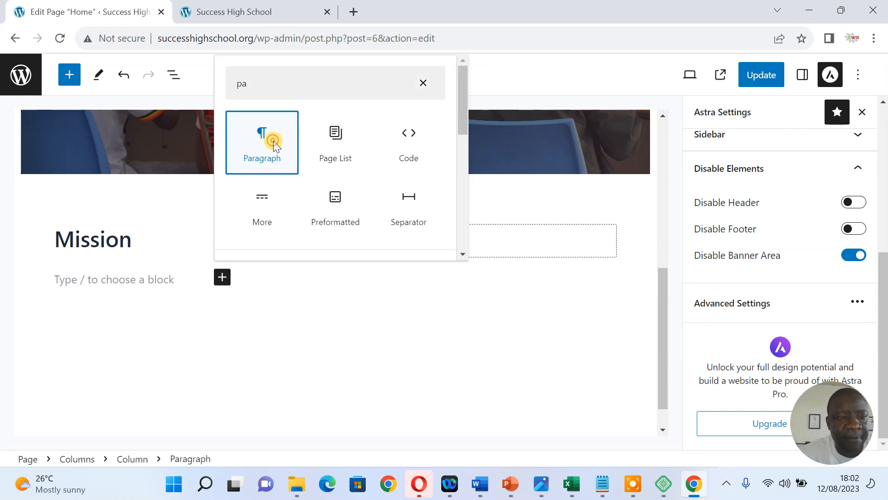
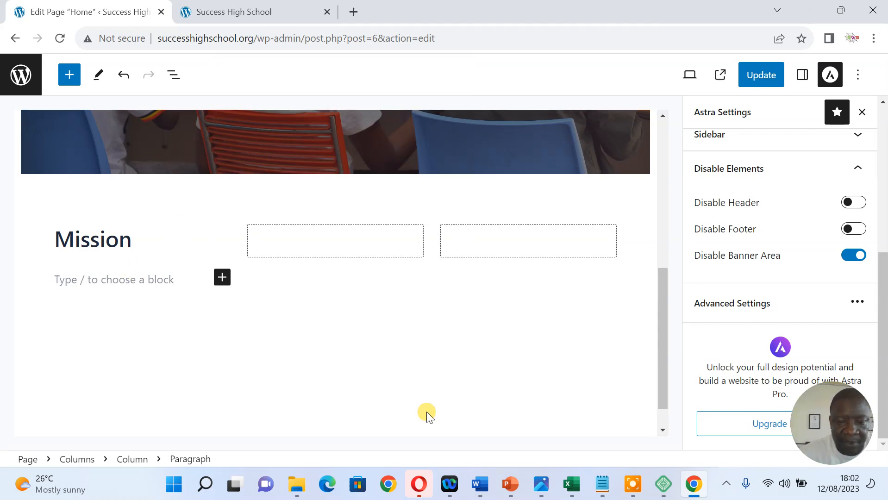
Paste the first two Mission sentences from the Word notes into the paragraph under Mission
click(482, 484)
click(610, 427)
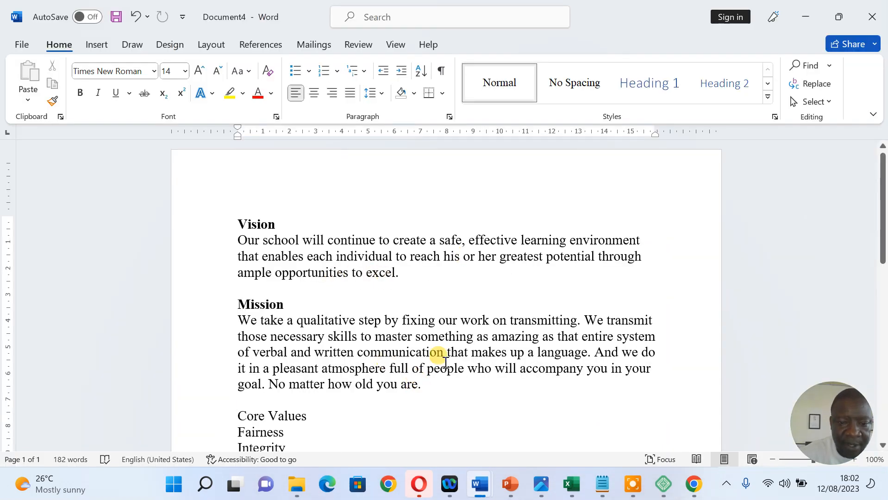
drag(591, 353, 242, 319)
key(ctrl+c)
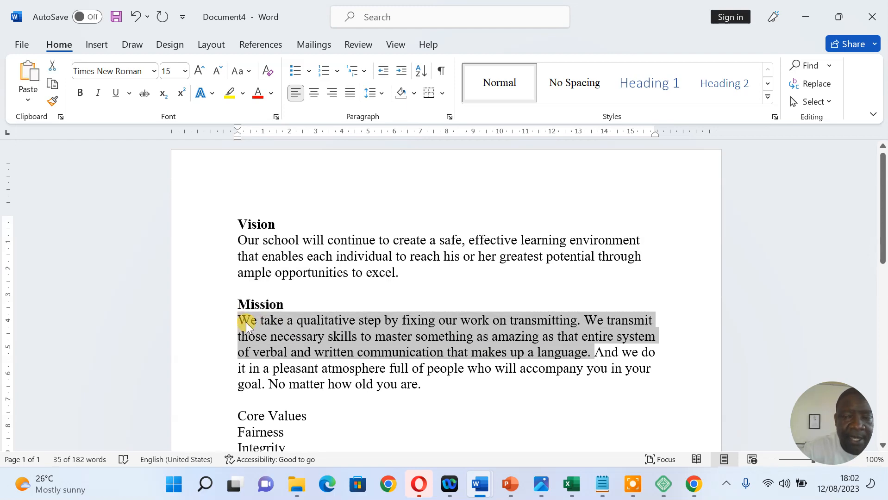
click(804, 14)
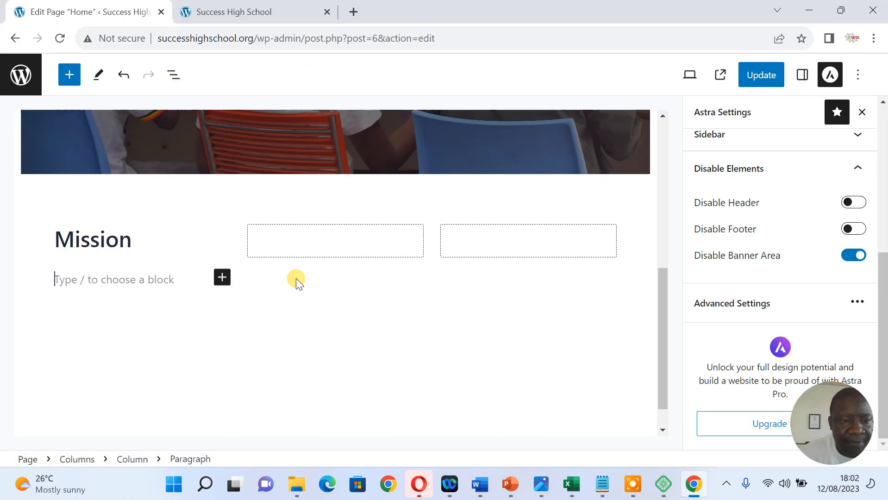
right_click(67, 281)
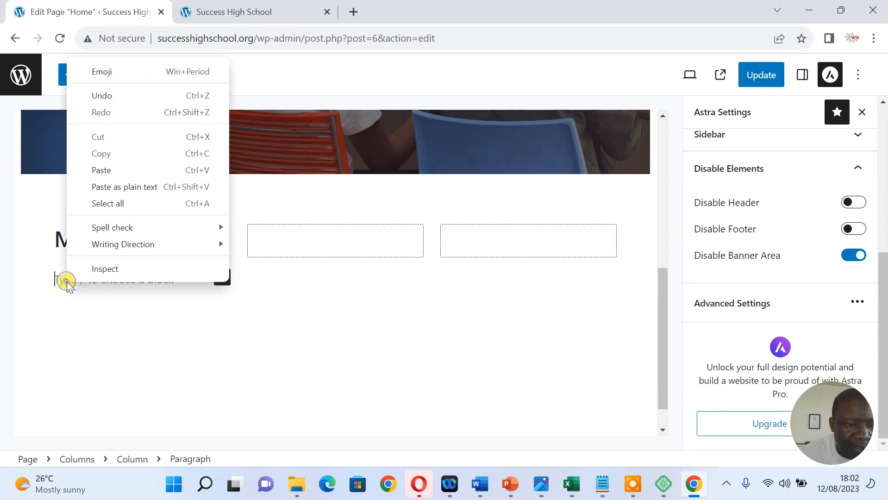
click(110, 172)
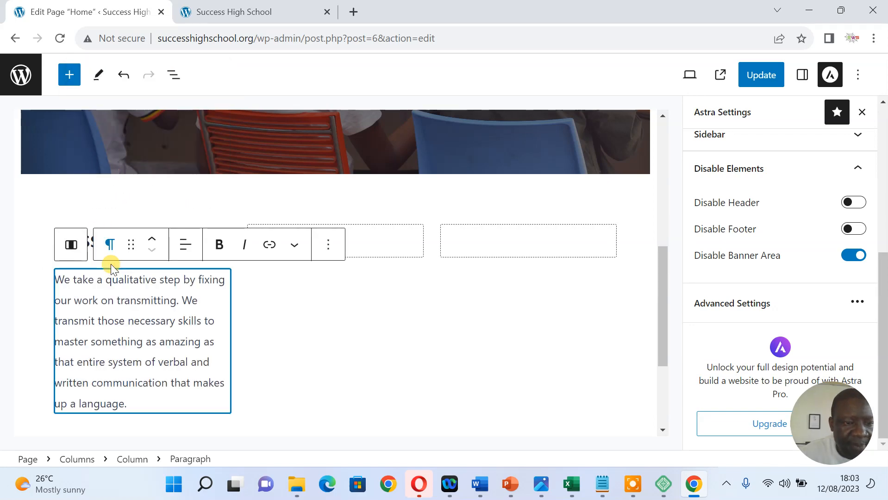
click(152, 341)
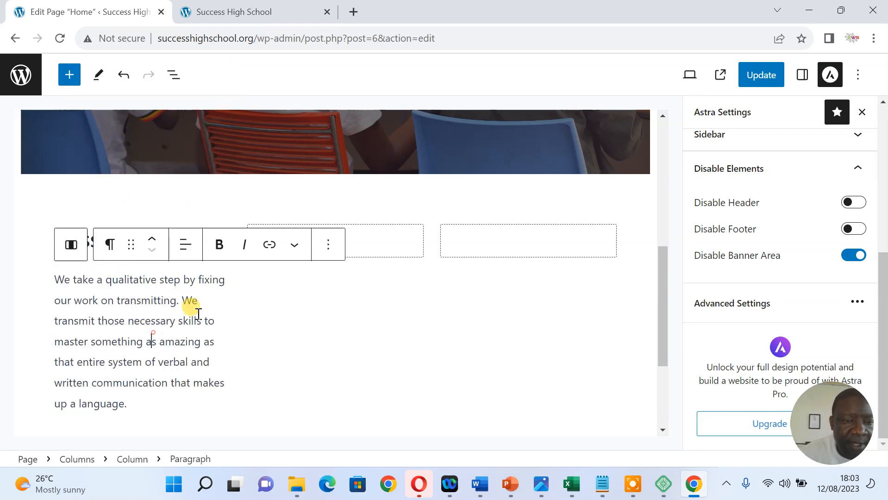
click(372, 236)
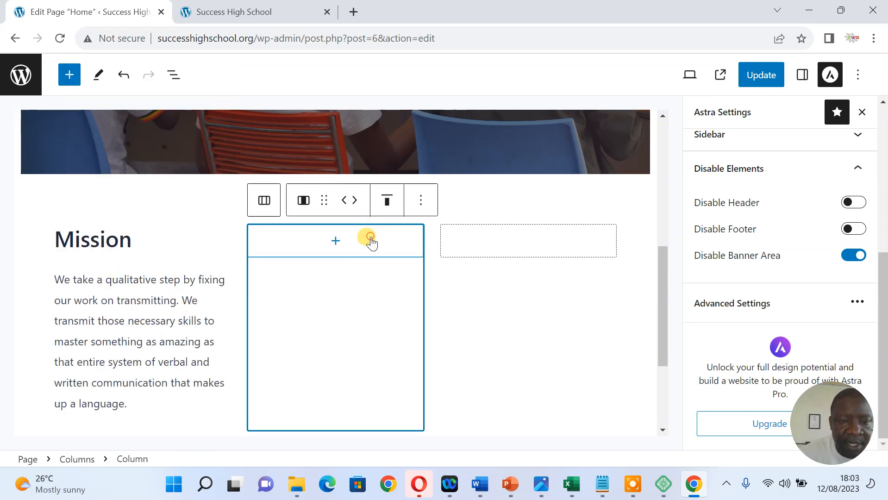
Add a 'Vision' heading to the middle column
click(335, 241)
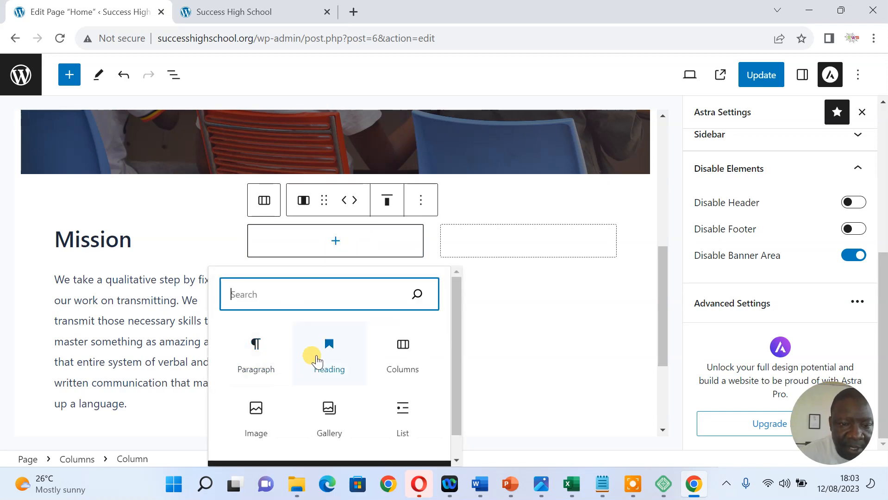
click(330, 353)
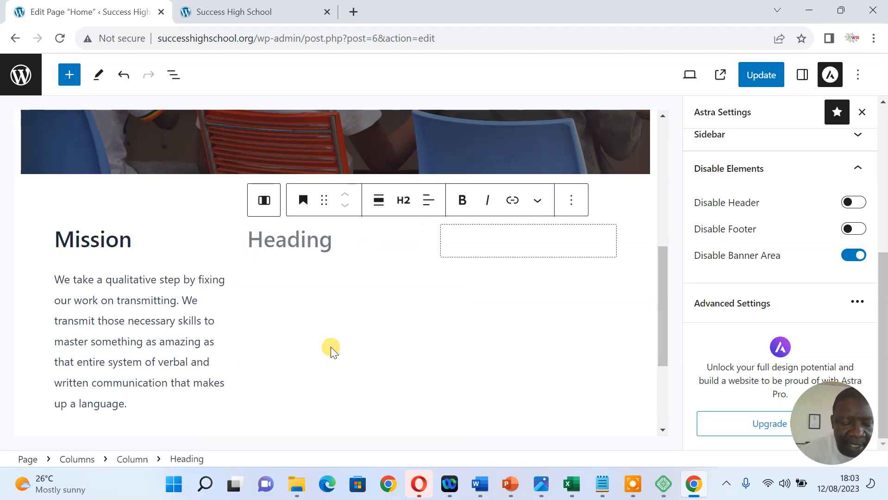
text(Vision)
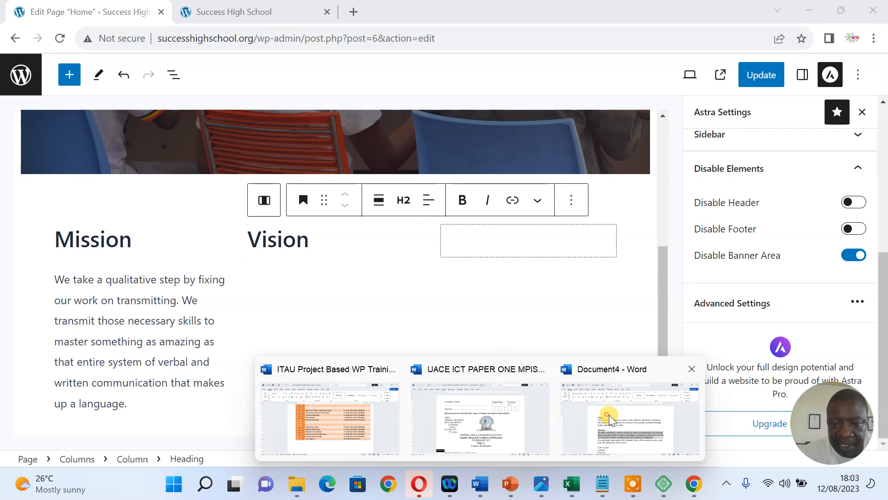
Paste the Vision statement from the Word notes into a paragraph below the heading
click(610, 417)
drag(406, 273, 242, 245)
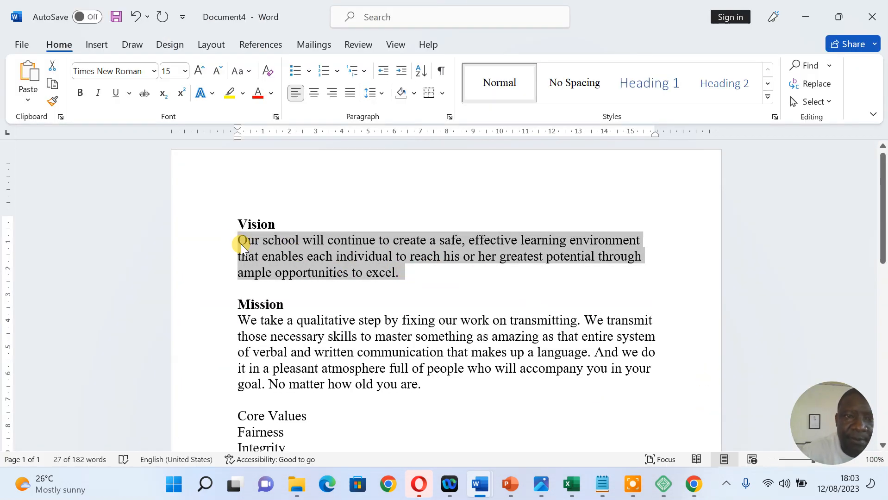
click(804, 19)
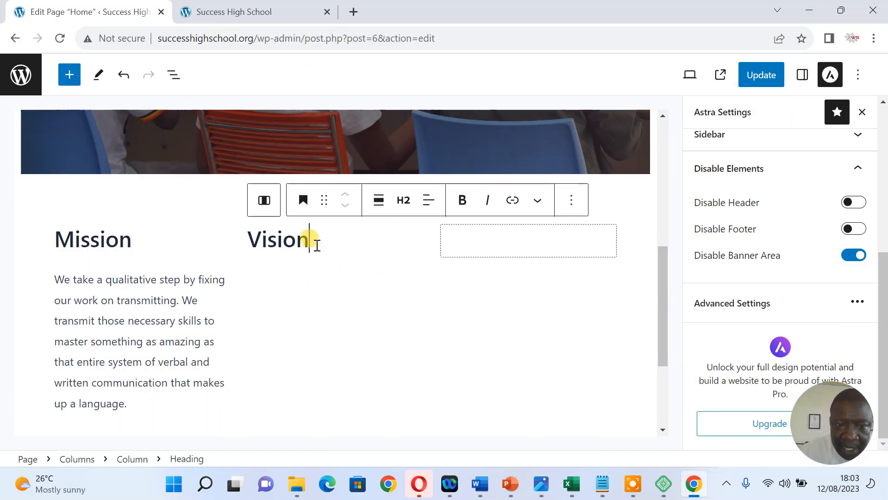
key(Return)
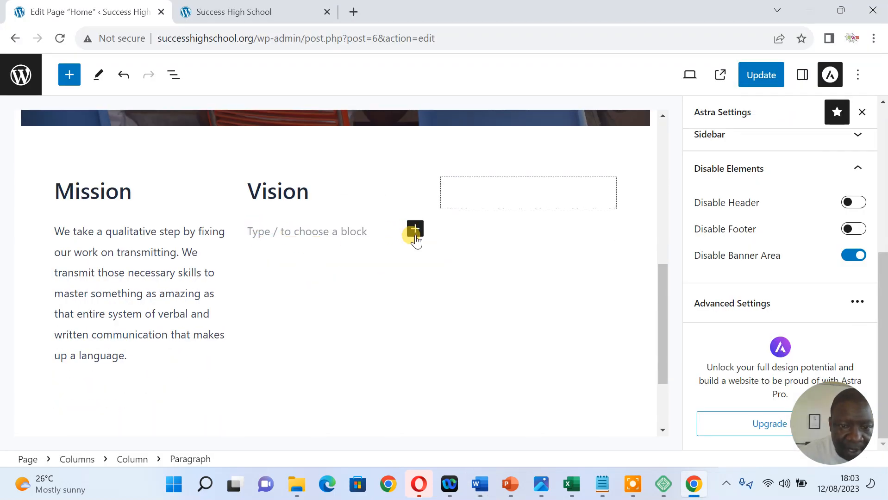
click(415, 229)
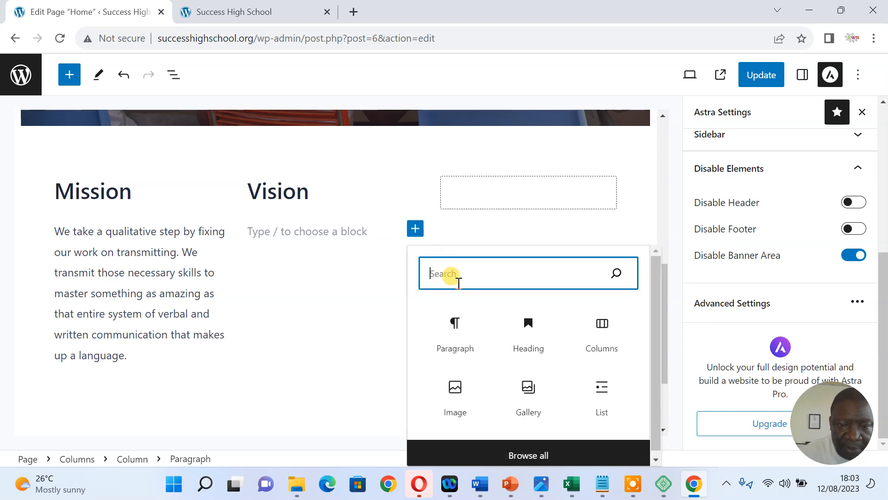
click(455, 322)
key(ctrl+v)
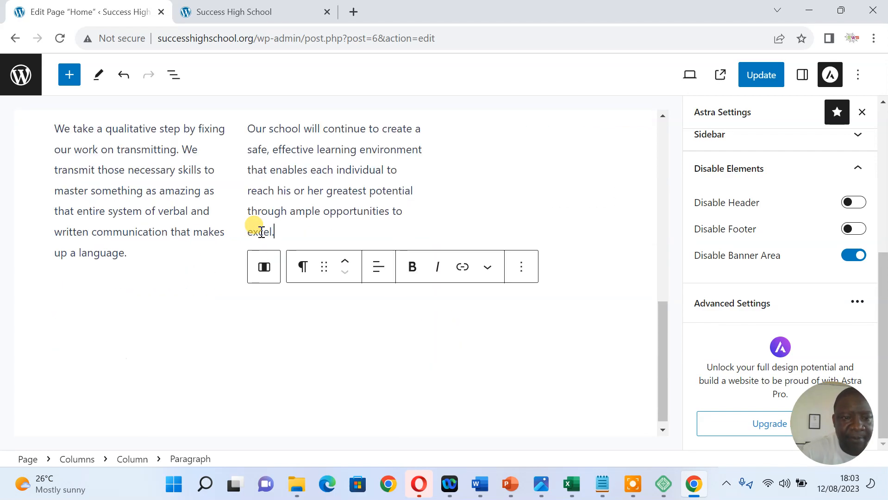
scroll(650, 312, up, 4)
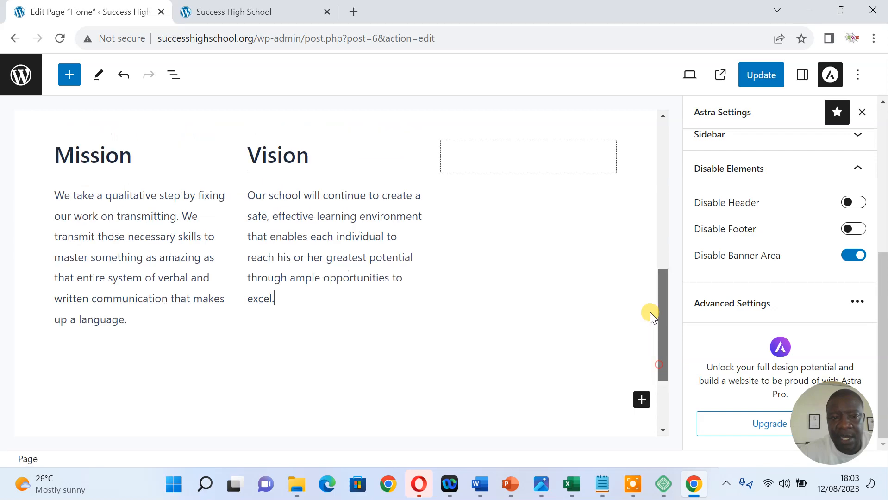
scroll(650, 301, down, 1)
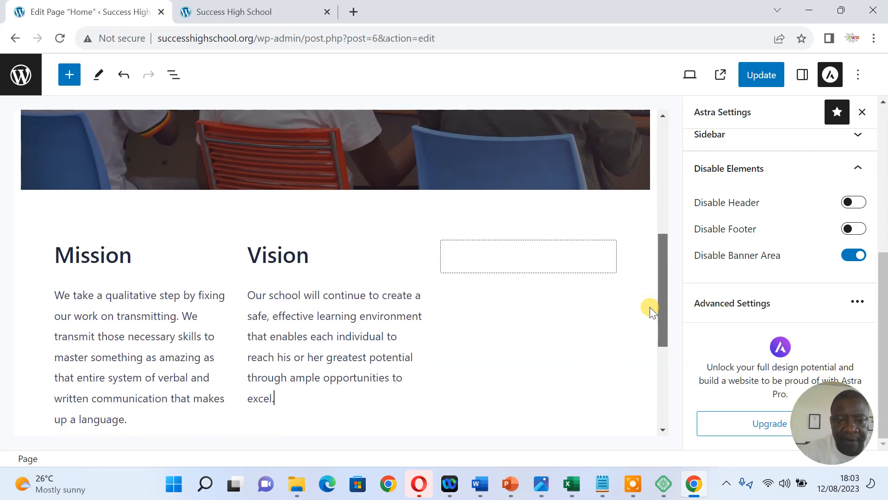
Add a 'Values' heading to the third column
click(518, 256)
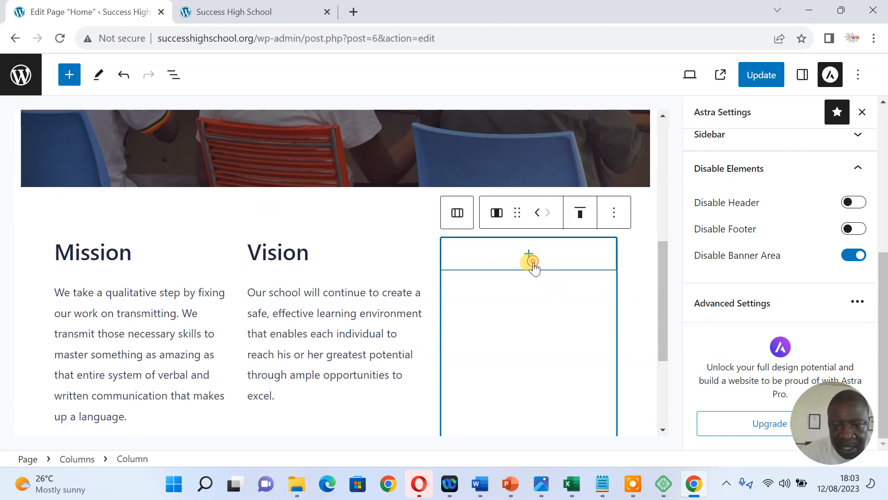
click(526, 250)
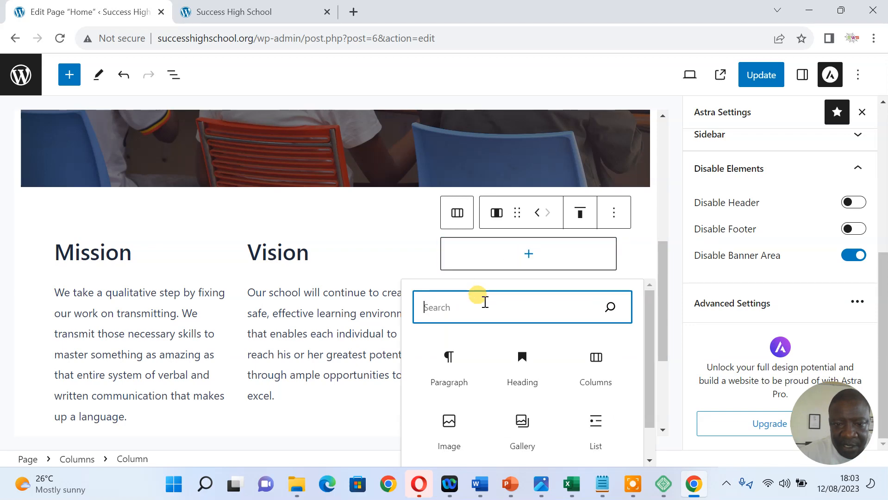
click(522, 364)
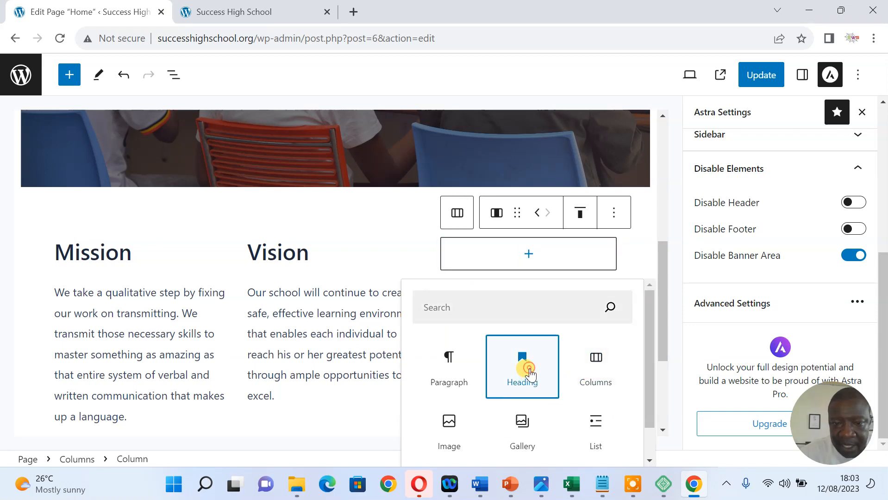
text(Values)
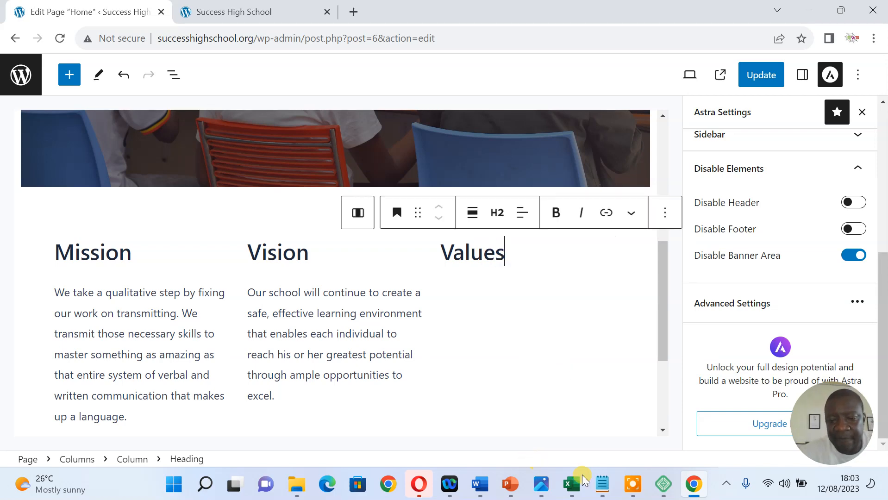
Select the core values Fairness through Inclusivity in the Word notes for copying
mouse_move(484, 492)
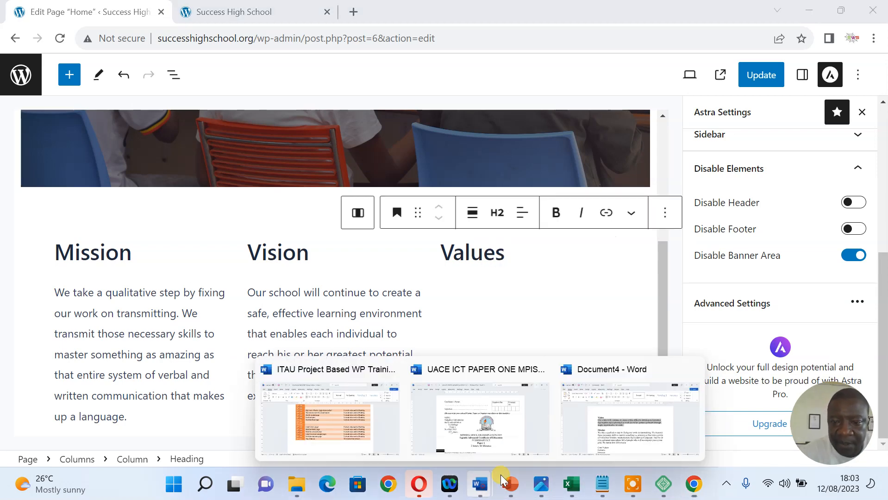
click(608, 424)
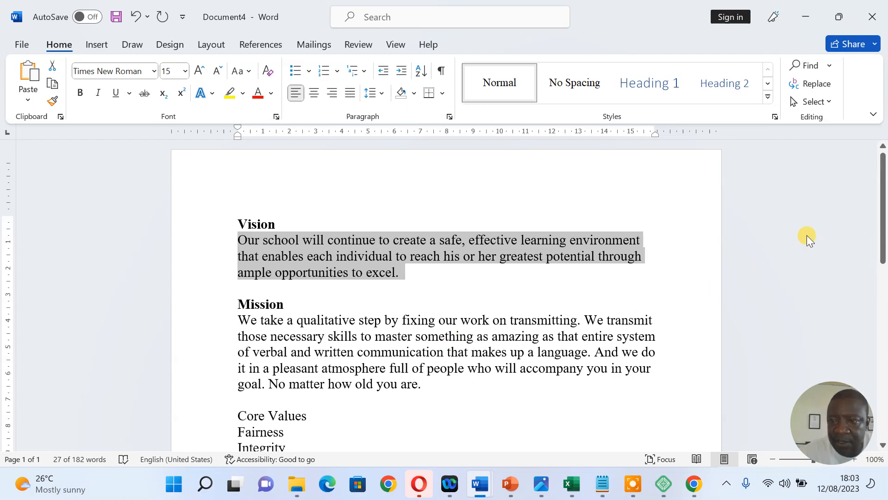
scroll(848, 217, down, 3)
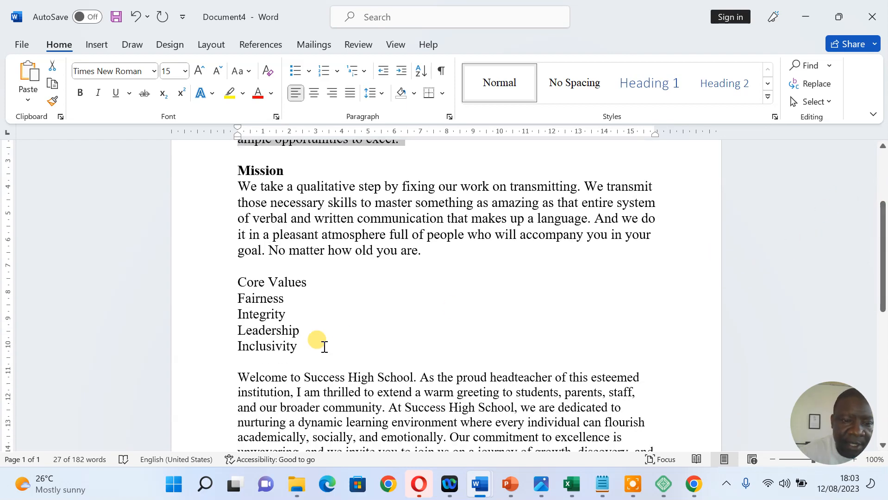
drag(316, 346, 241, 309)
key(ctrl+c)
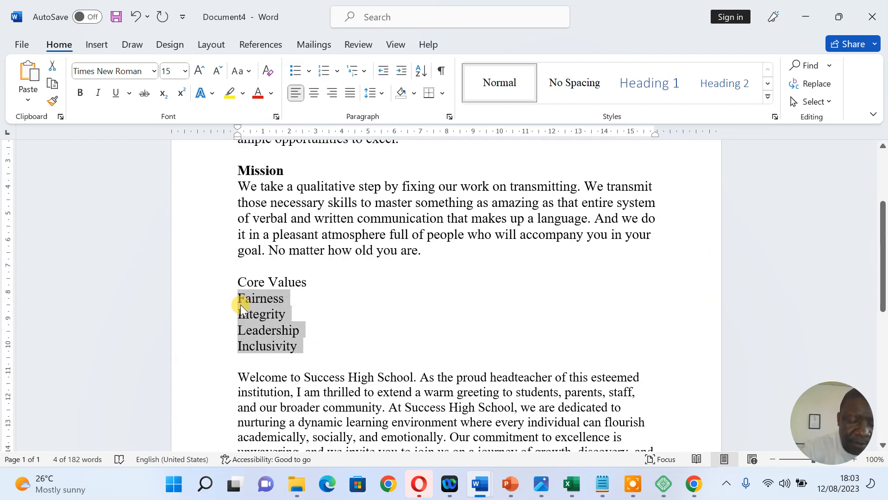
click(807, 14)
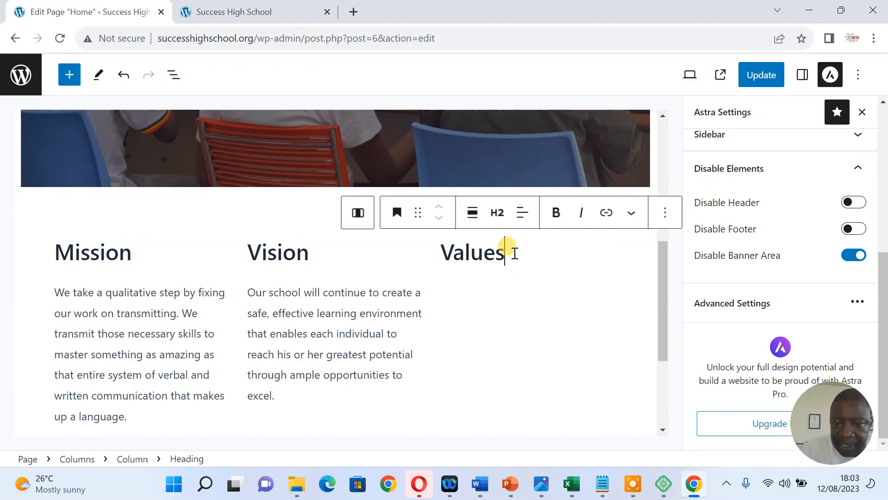
key(Return)
Paste the four core values as a paragraph under the Values heading
click(607, 241)
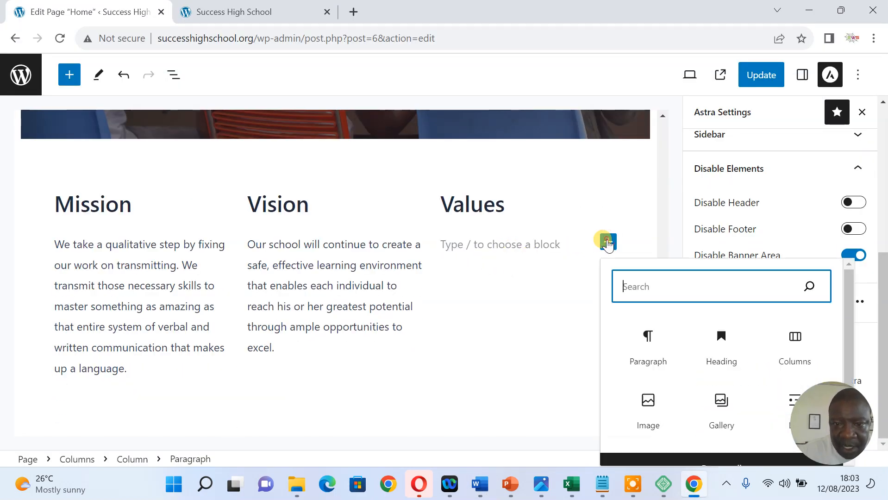
click(646, 334)
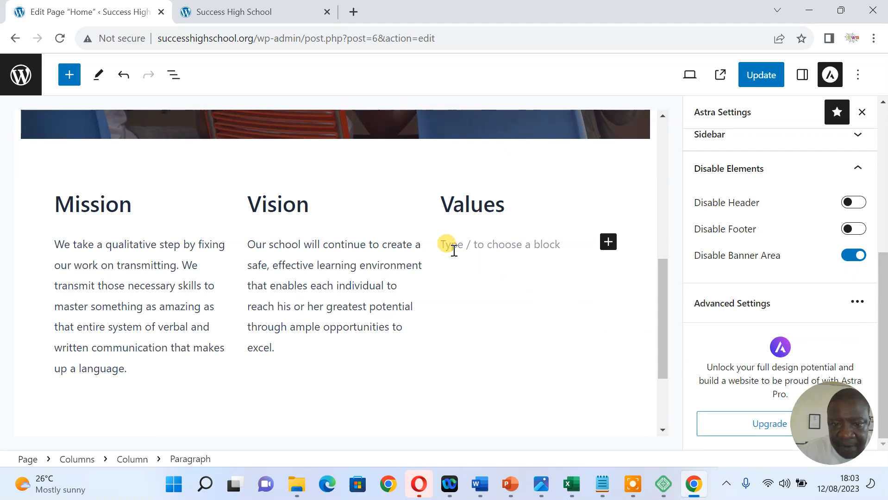
key(ctrl+v)
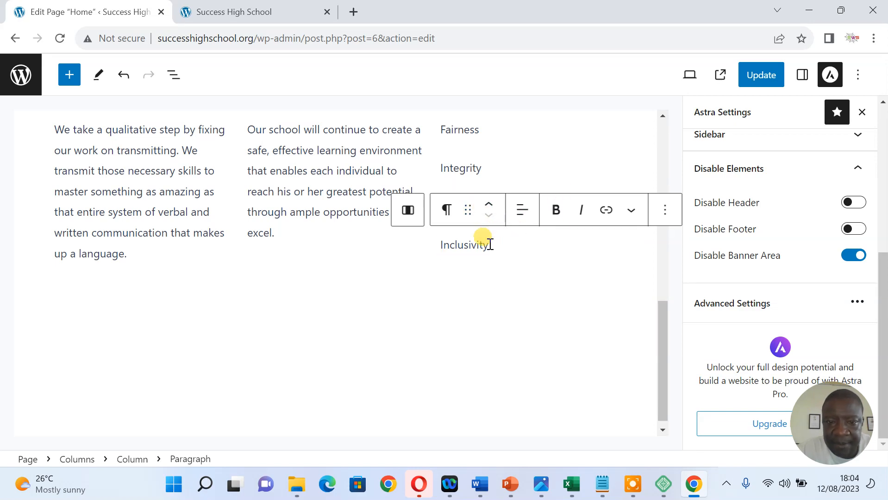
drag(657, 344, 668, 301)
click(491, 265)
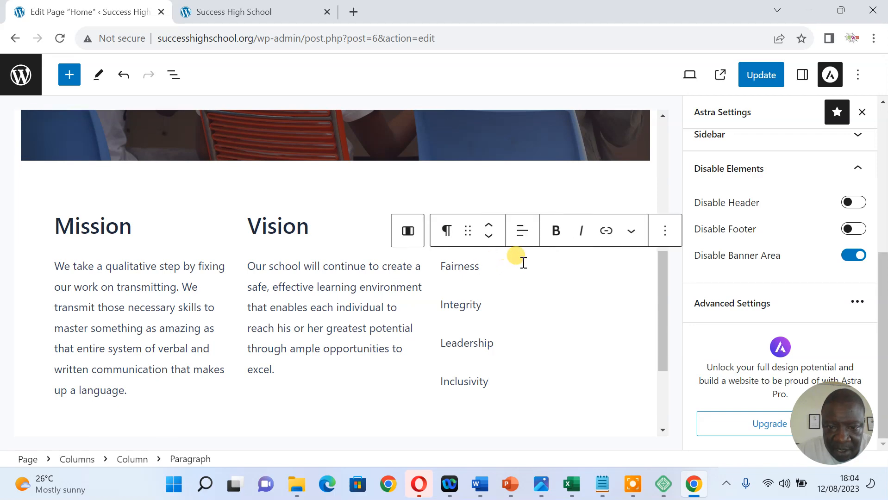
click(350, 266)
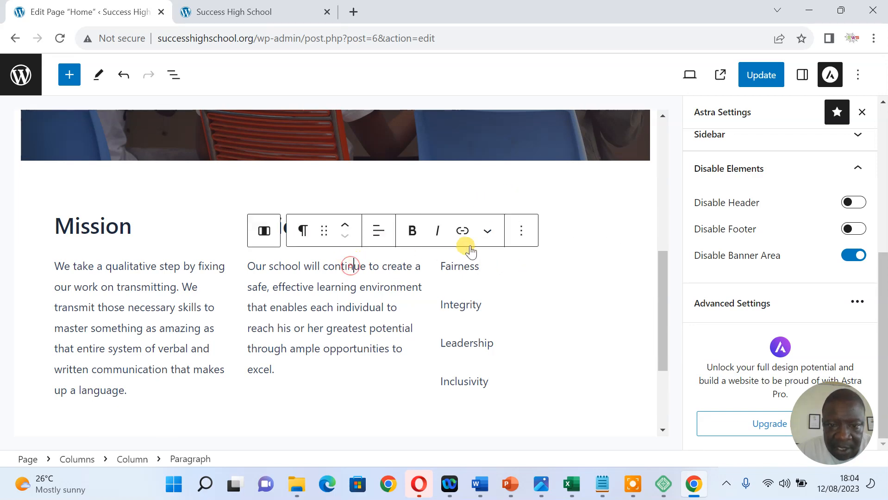
Add a bulleted list under Values: Fairness, Integrity, Leadership, Inclusivity
click(556, 223)
key(Return)
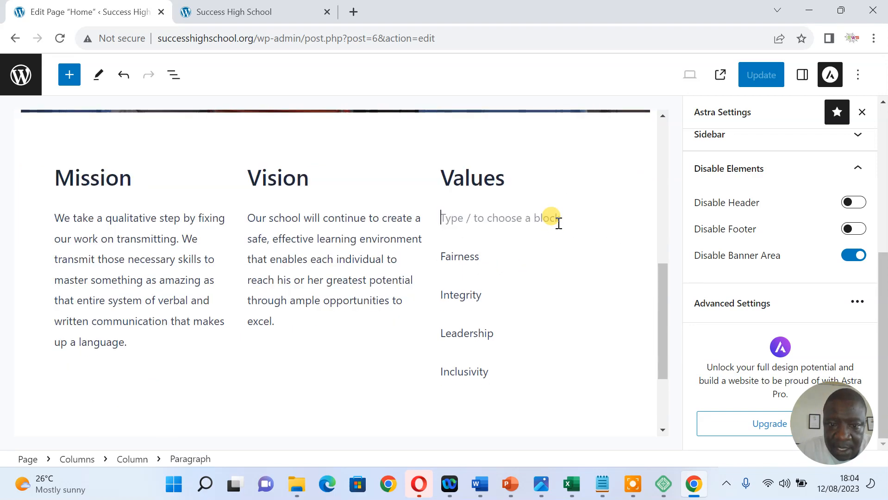
click(609, 216)
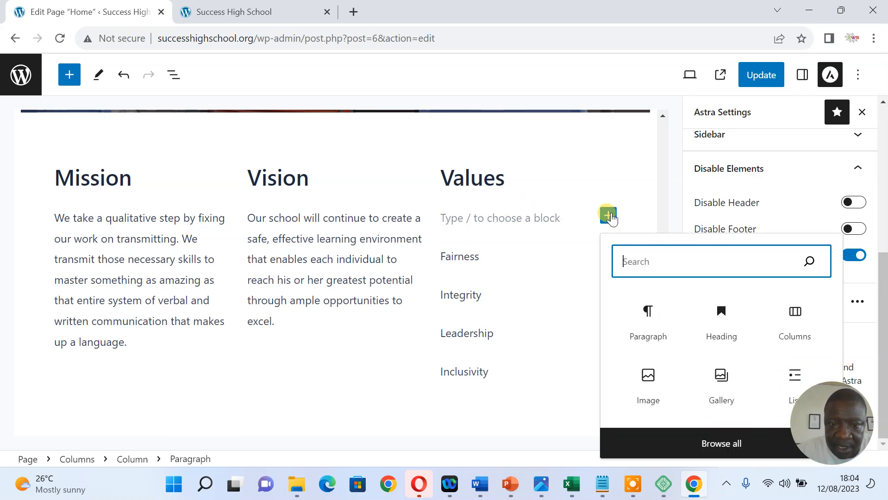
text(l)
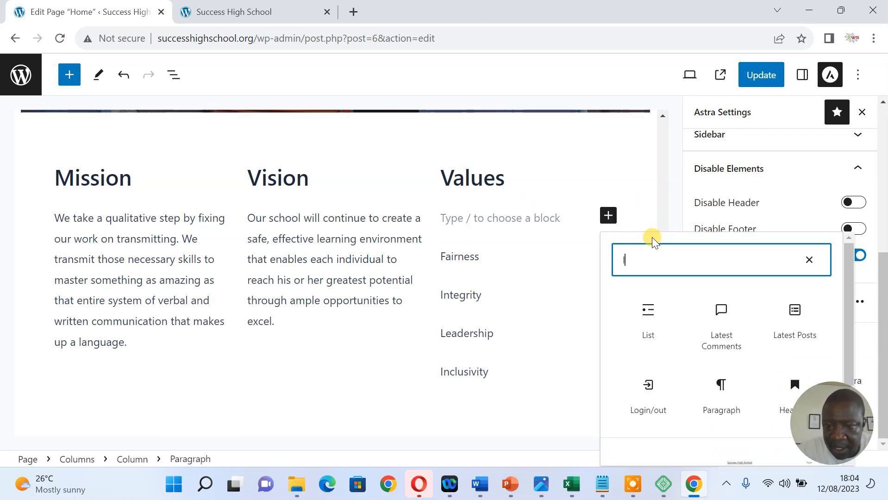
click(645, 310)
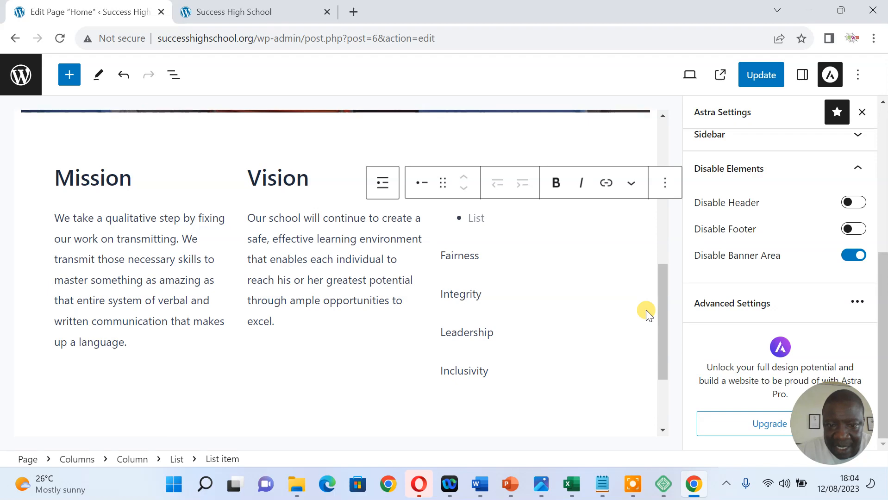
text(Fairnes)
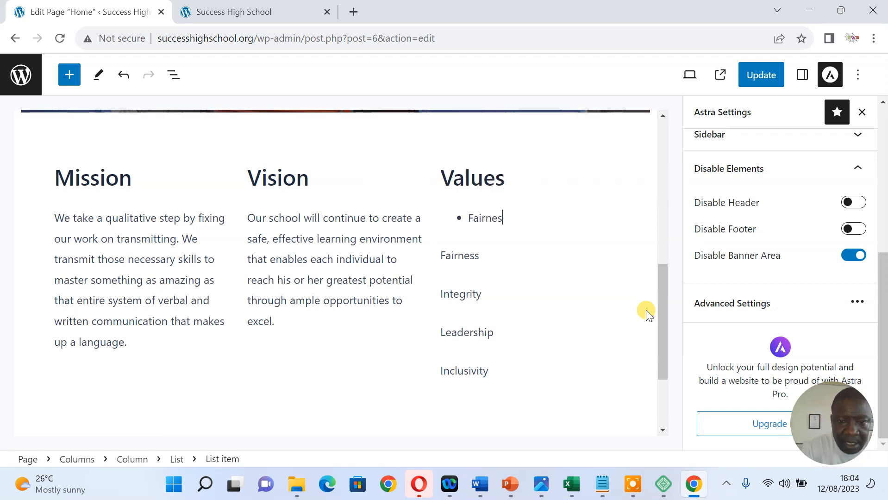
text(s)
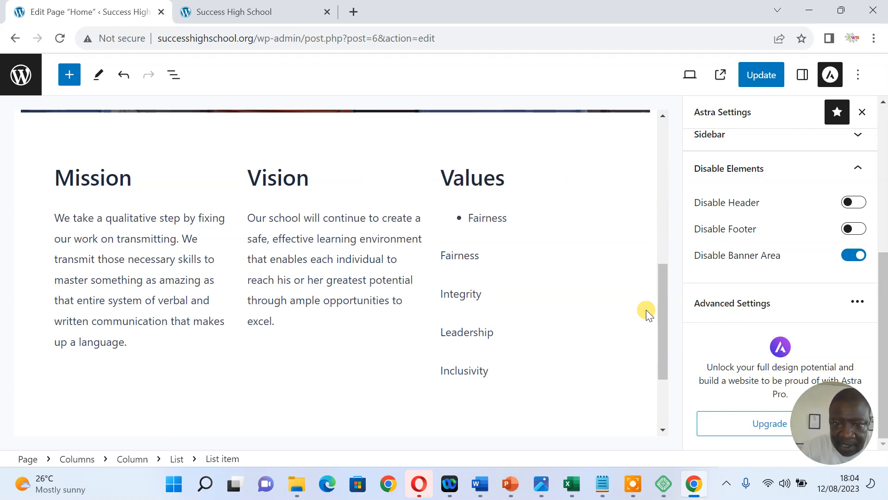
key(Return)
text(Integr)
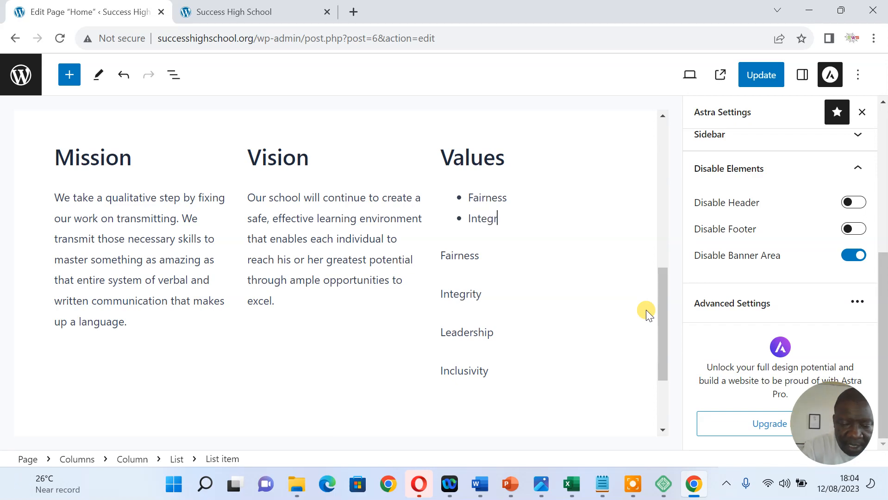
text(ity)
key(Return)
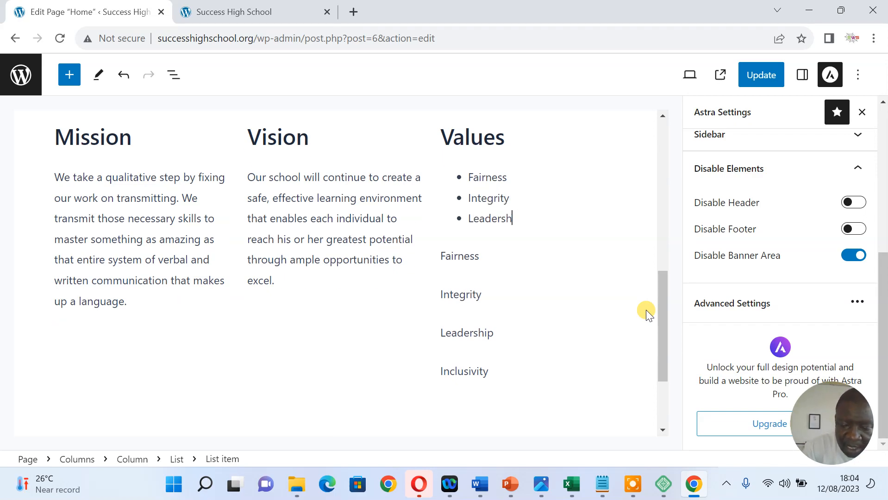
key(Return)
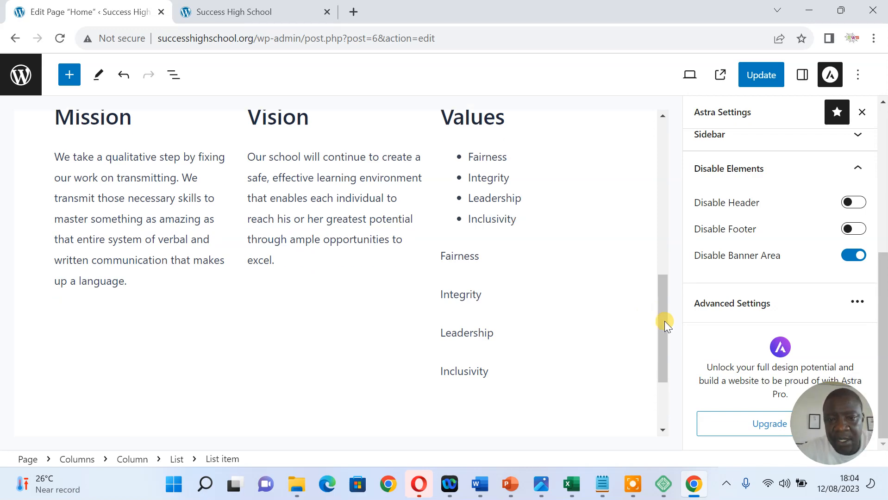
Delete the four old plain-text value paragraphs
click(442, 256)
drag(441, 256, 513, 373)
key(BackSpace)
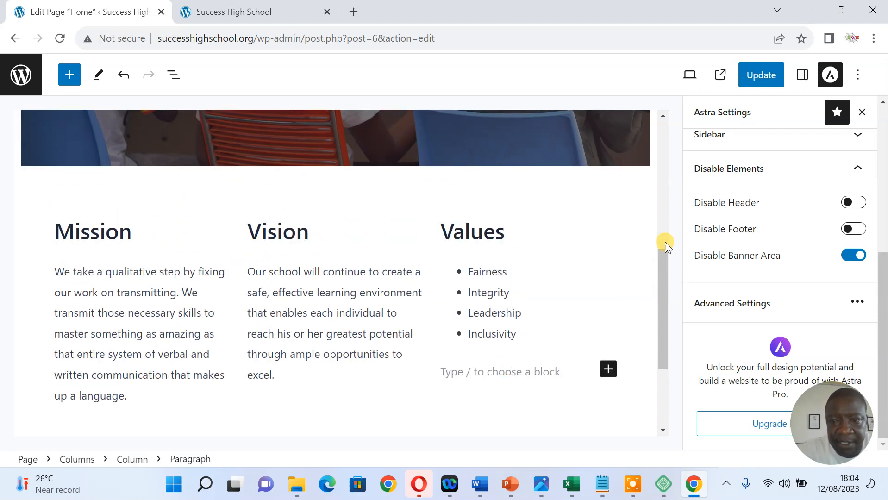
Update the home page and reload the live site to verify the bulleted Values list
click(757, 83)
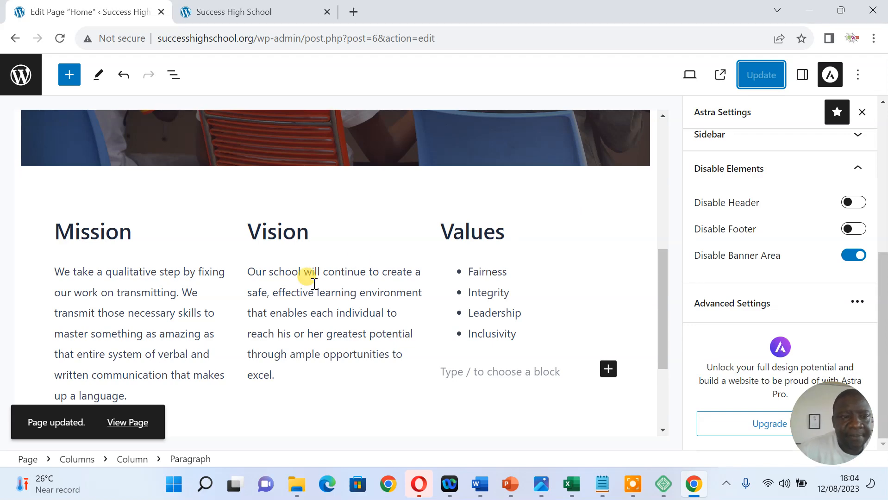
click(236, 14)
right_click(251, 159)
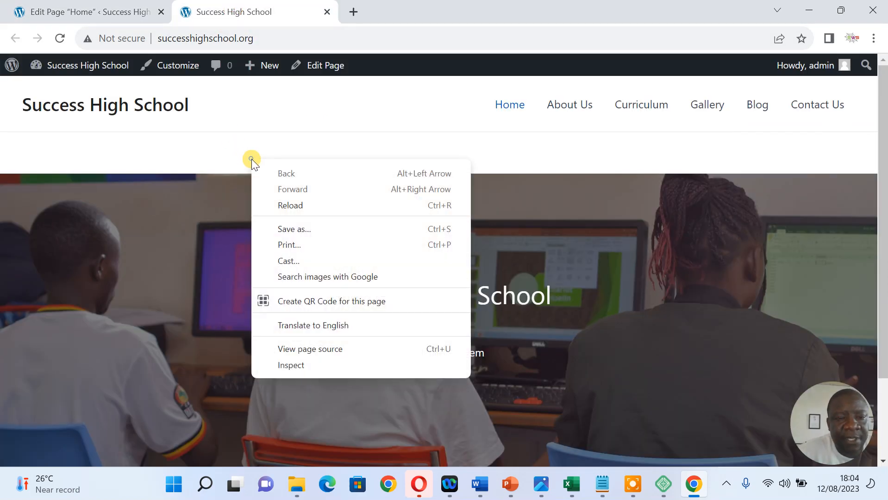
click(285, 205)
drag(882, 125, 883, 311)
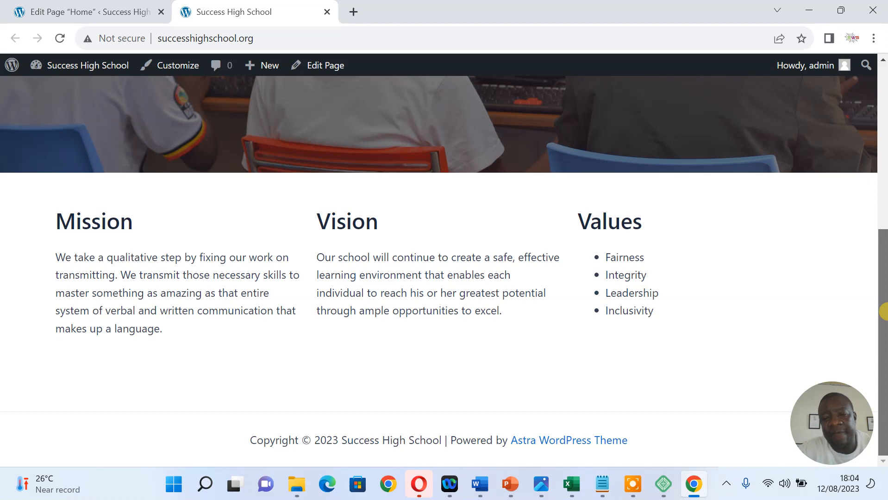
Go back from the live site to the home page editor
click(809, 11)
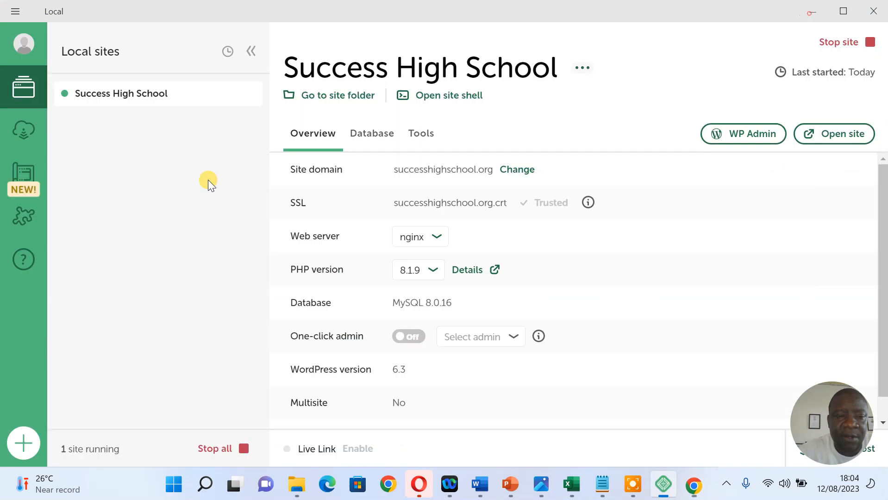
click(704, 489)
click(118, 13)
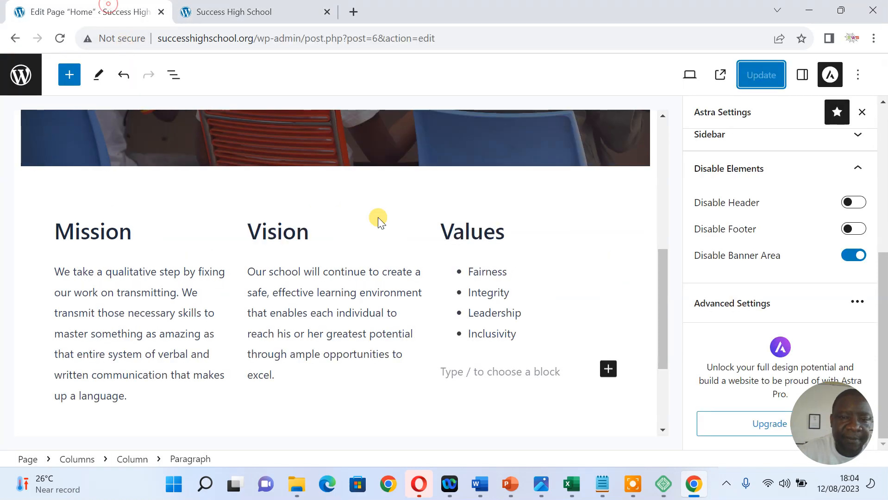
drag(660, 269, 661, 302)
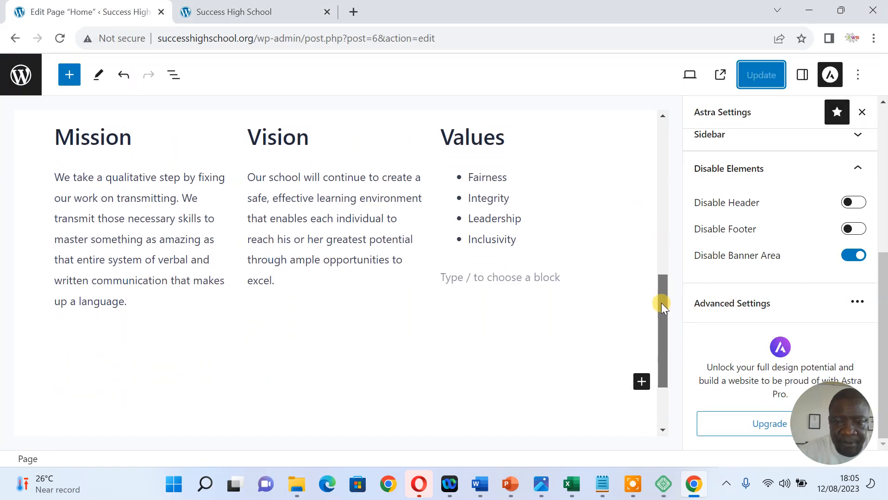
click(642, 379)
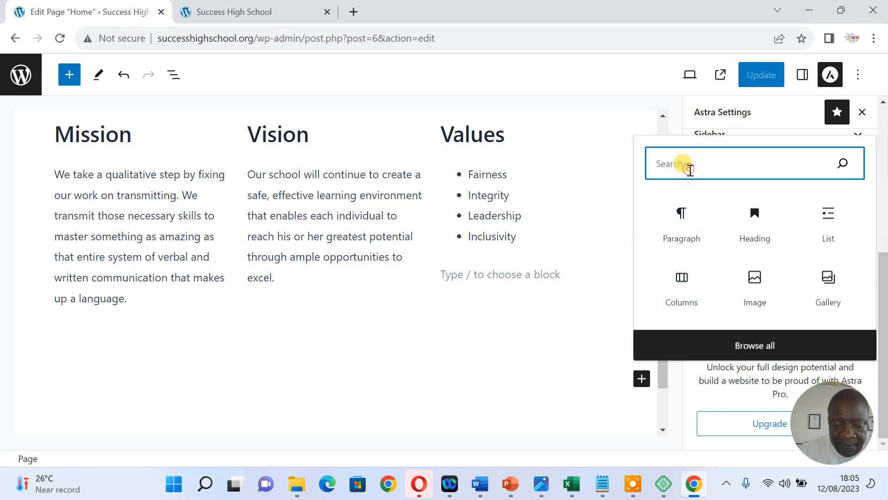
Insert a 50 / 50 Columns block below Mission, Vision and Values
click(689, 169)
text(col)
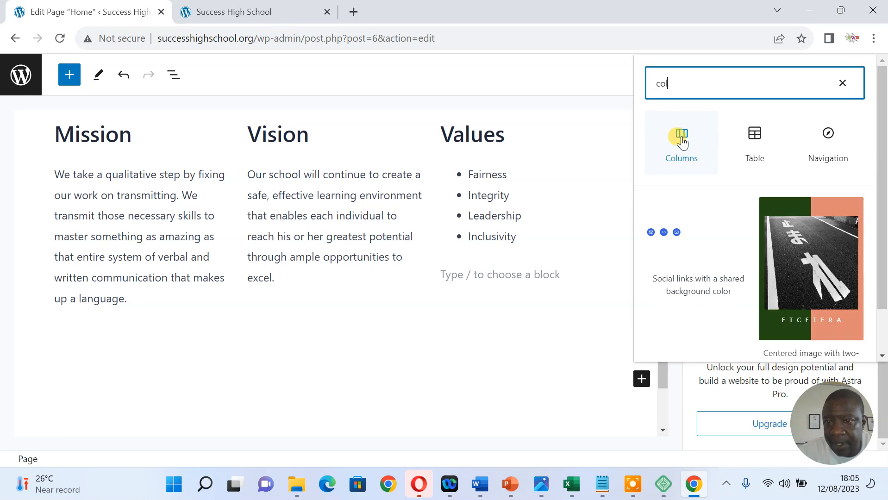
click(682, 141)
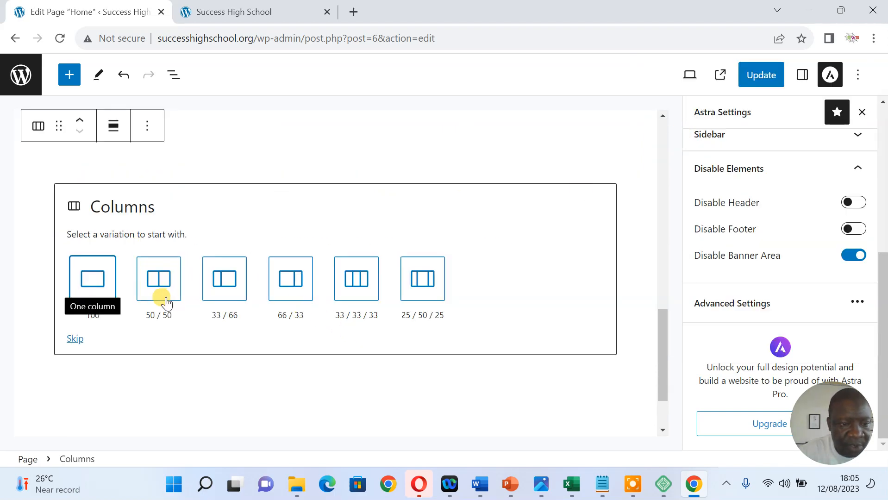
click(165, 288)
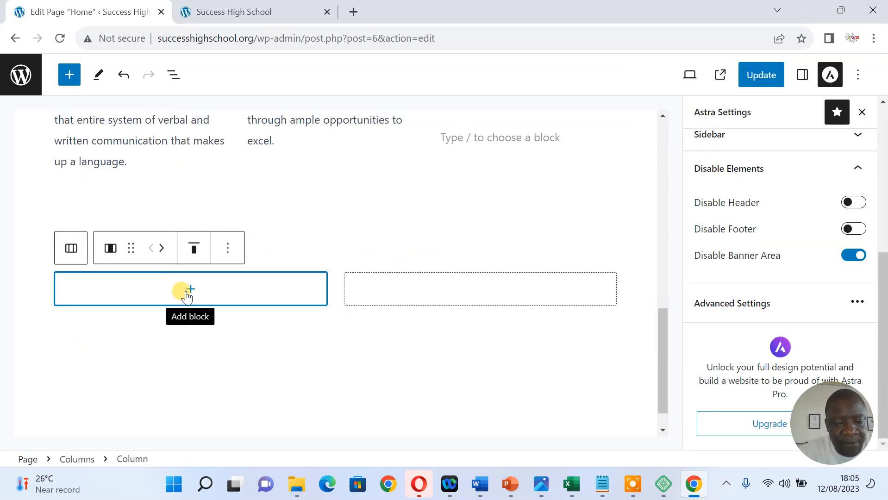
mouse_move(660, 313)
mouse_down()
mouse_move(664, 347)
mouse_move(664, 298)
mouse_move(645, 307)
mouse_up()
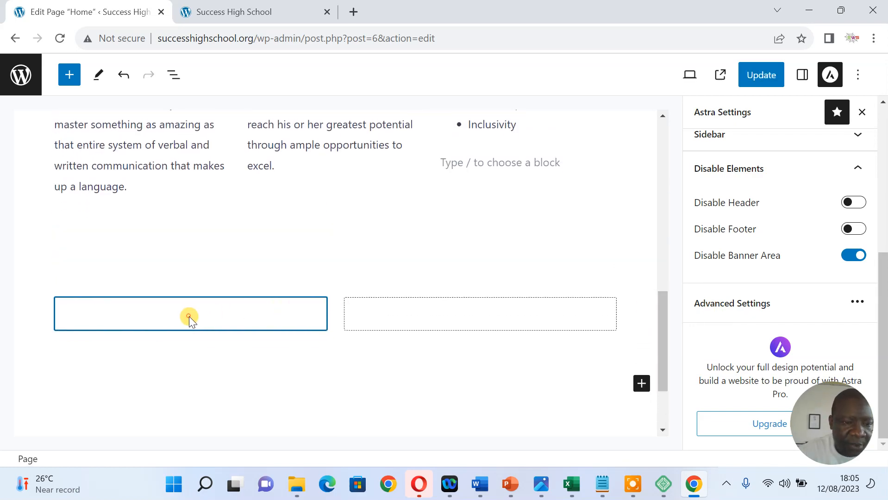
Add an Image block to the first of the two new columns
click(458, 317)
click(293, 317)
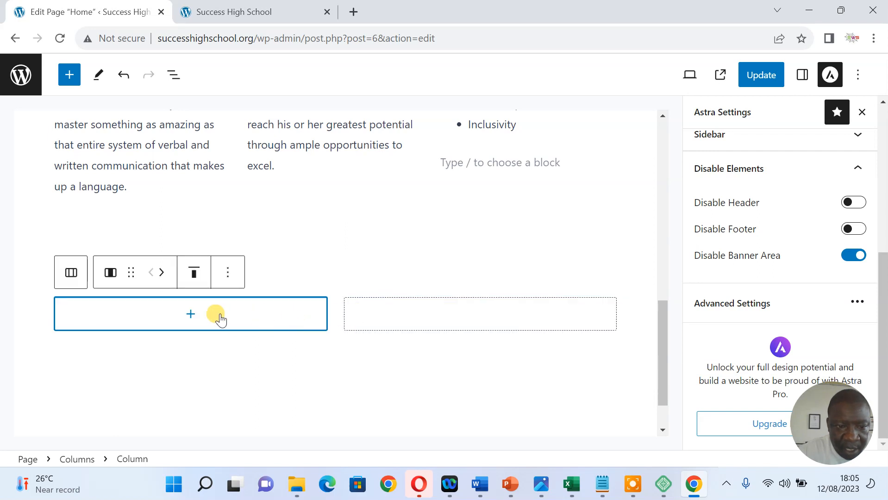
click(190, 316)
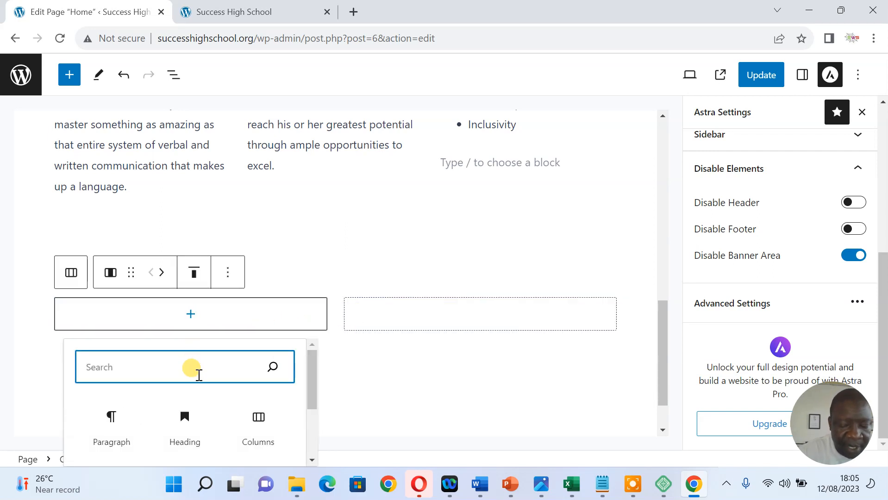
text(i)
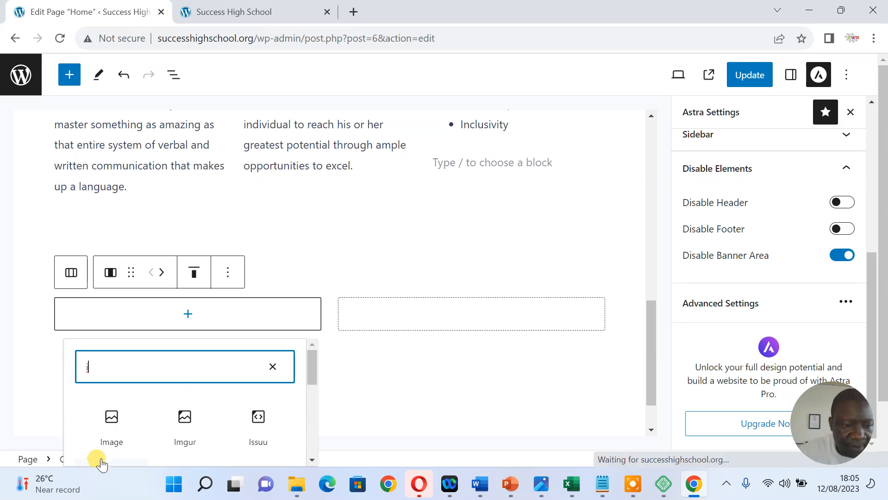
click(115, 433)
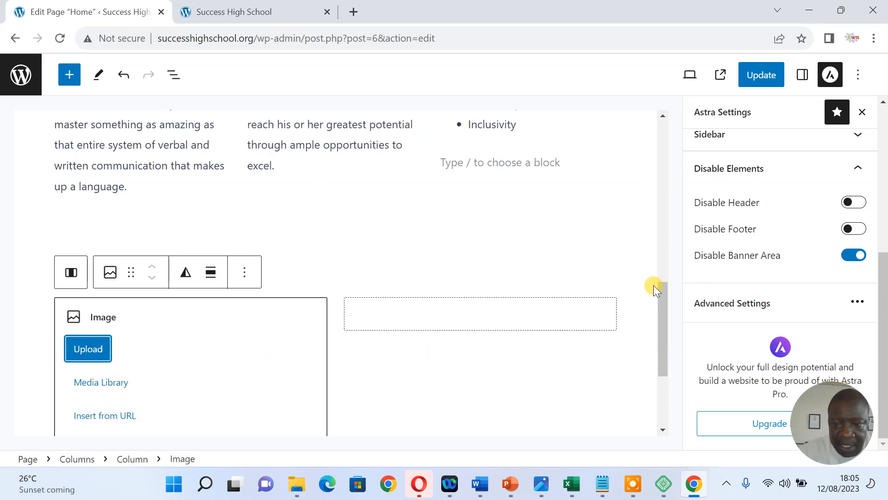
drag(662, 297, 661, 316)
click(155, 229)
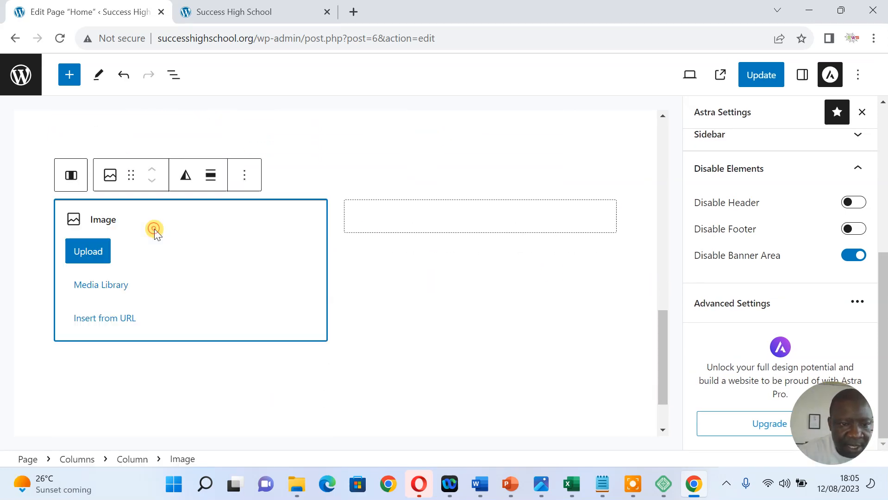
Upload BUU_5827 from Desktop > Kato into the image block
click(92, 249)
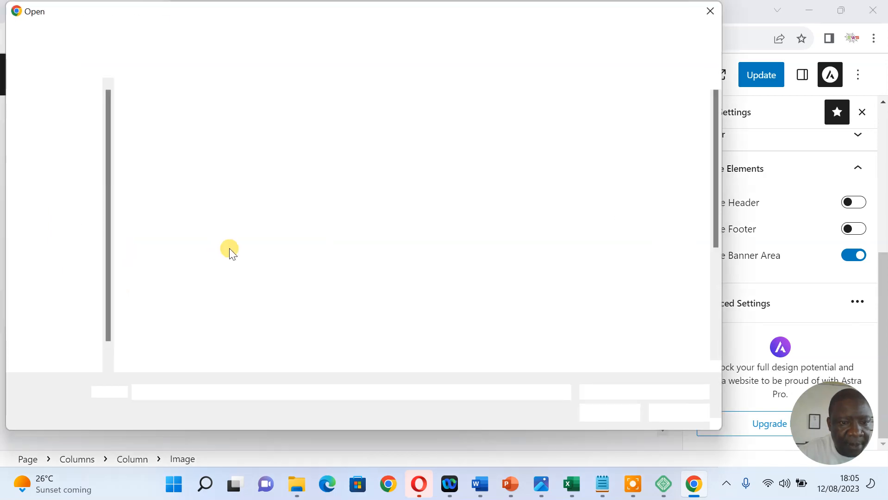
click(62, 174)
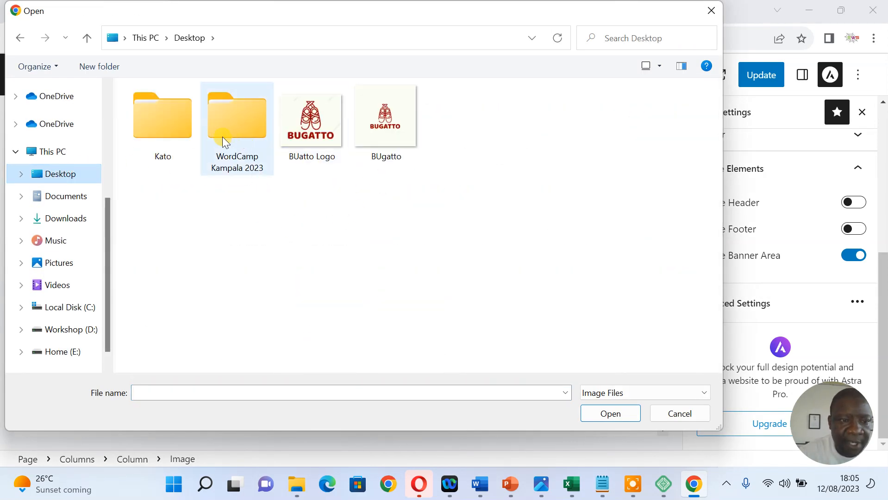
double_click(163, 126)
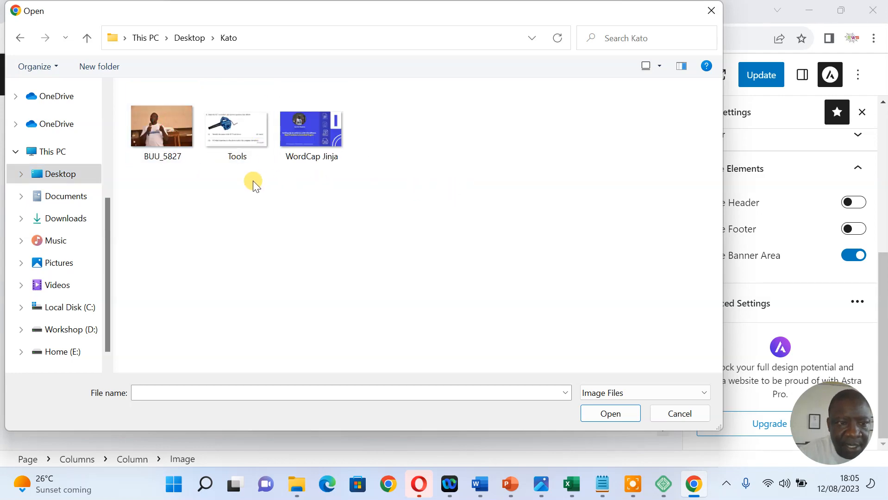
click(162, 127)
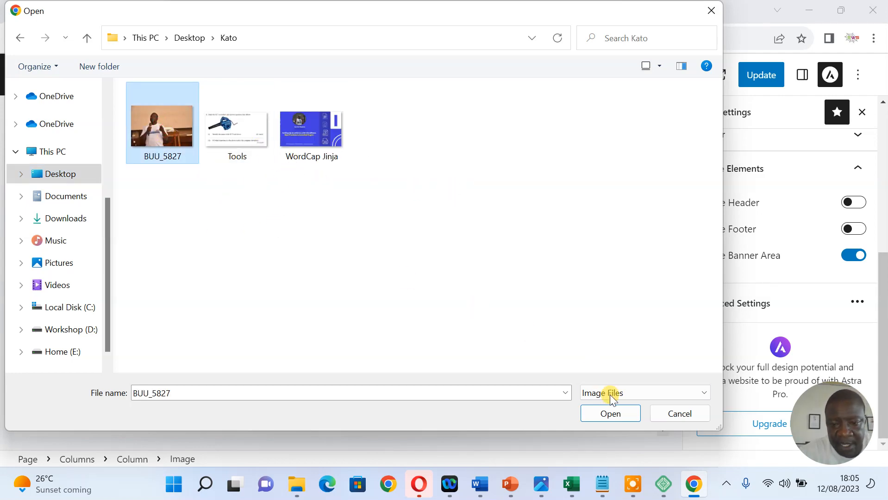
click(611, 413)
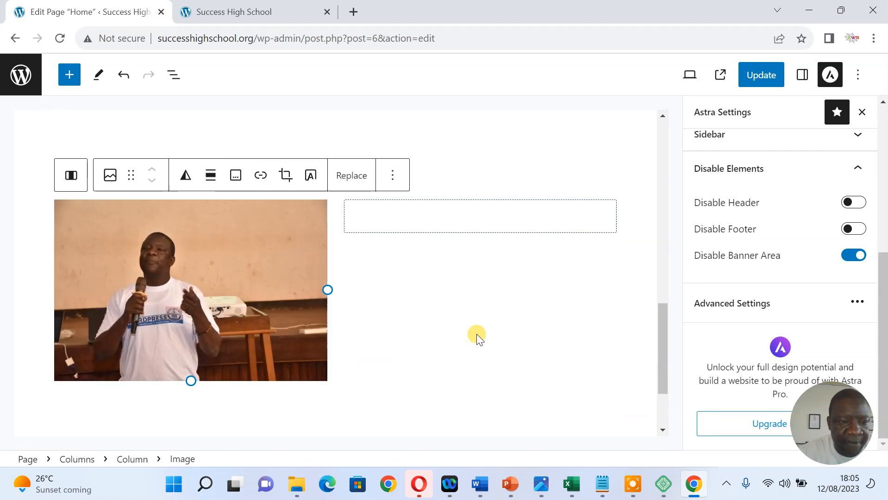
Add a 'Directors Message' heading in the right column next to the photo
click(477, 219)
click(480, 216)
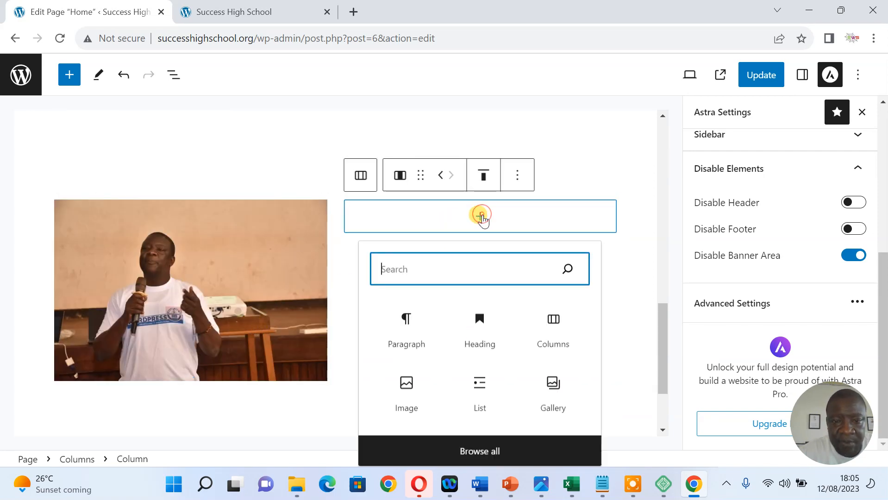
click(475, 330)
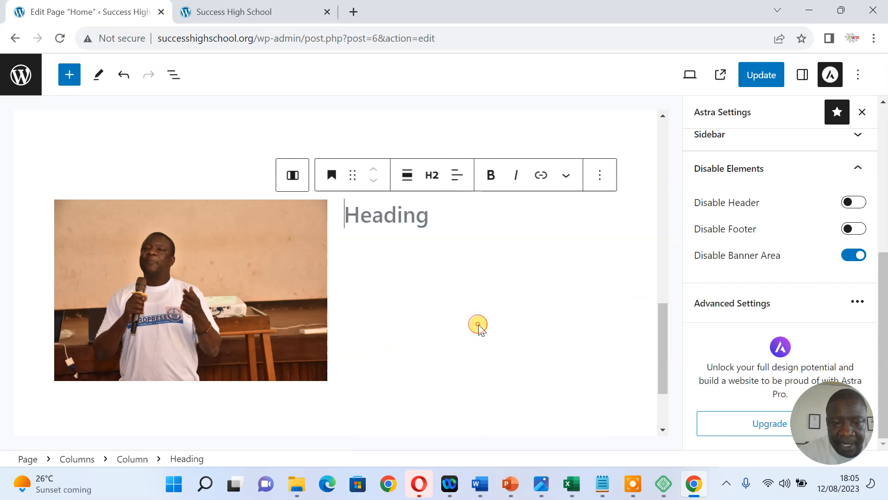
text(D)
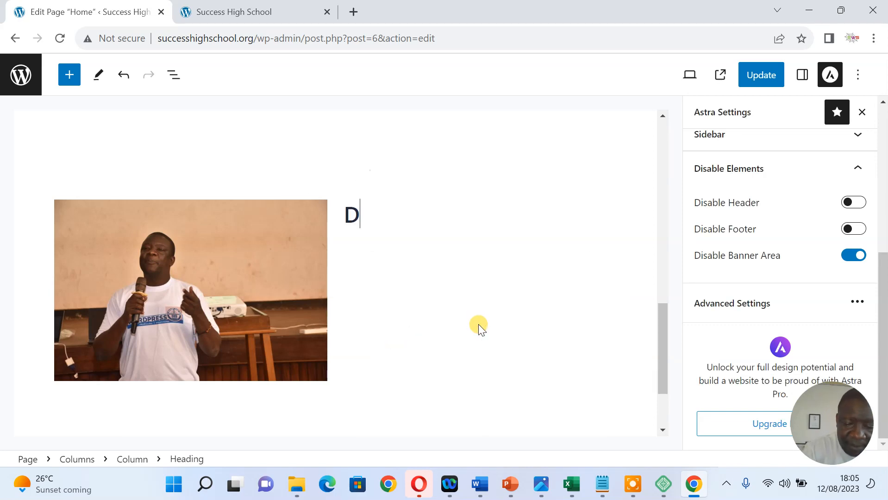
text(irectors )
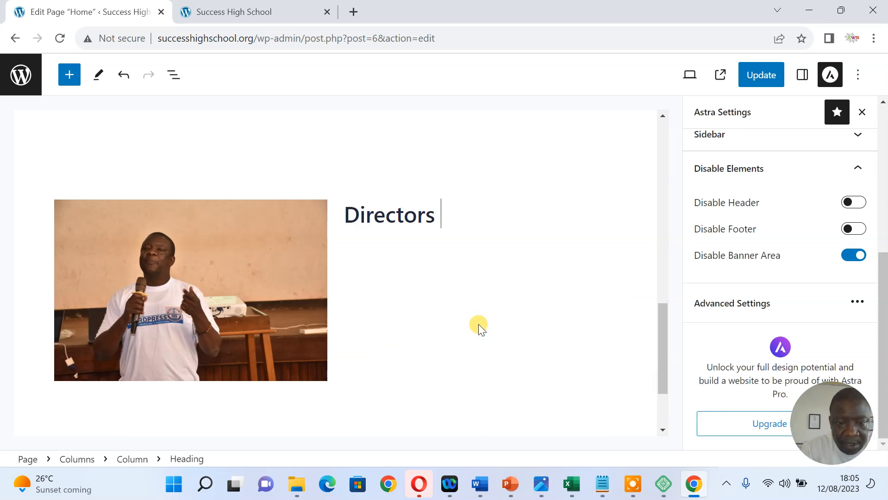
text(Message)
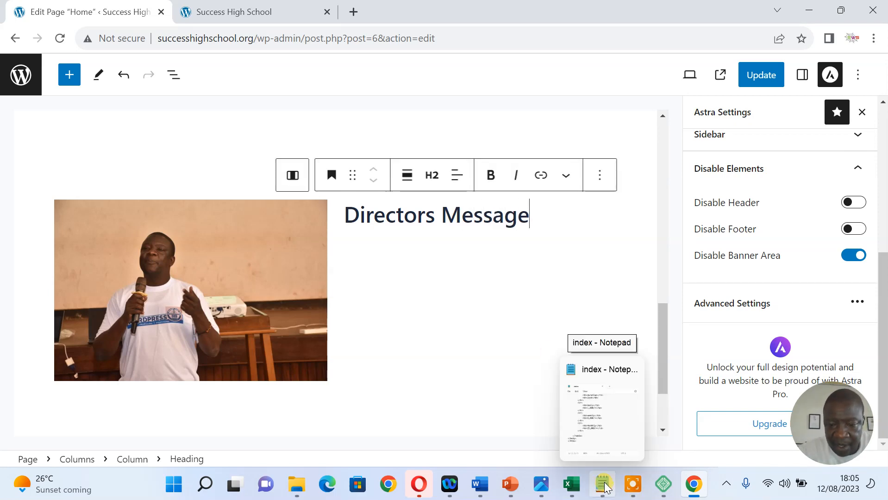
Select the opening welcome sentences in the Document4 Word notes, then minimize Word
mouse_move(480, 485)
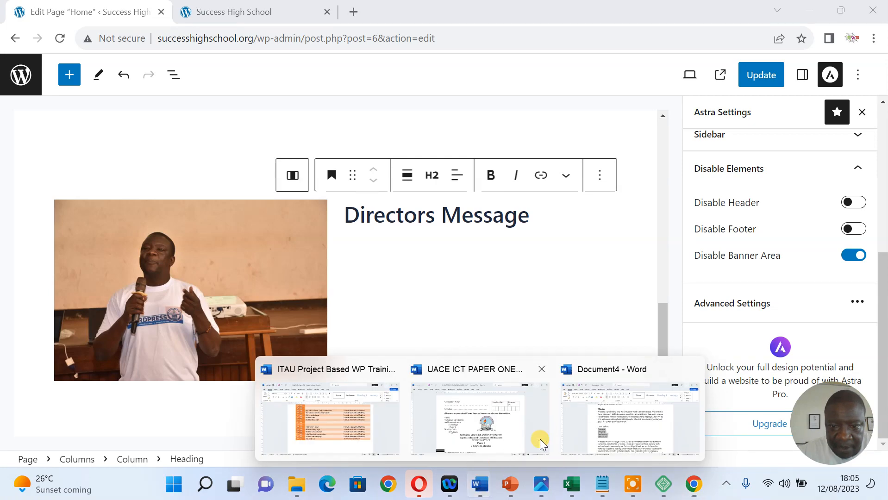
click(611, 433)
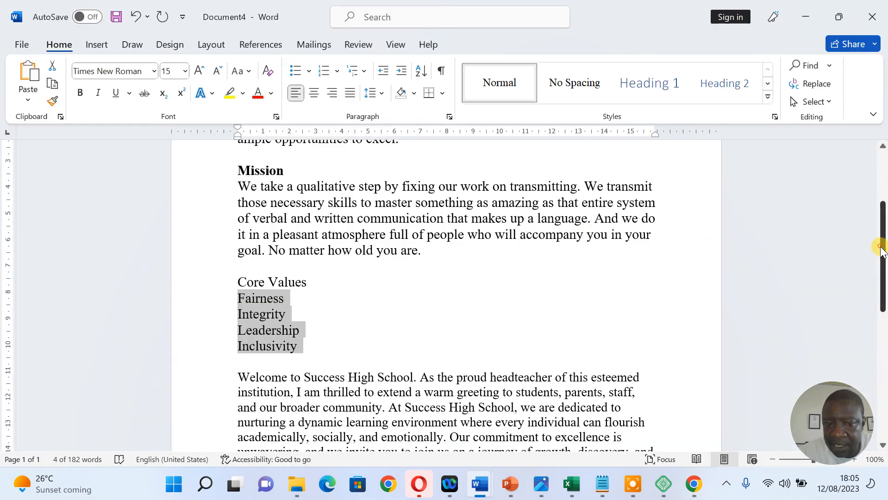
drag(878, 246, 879, 312)
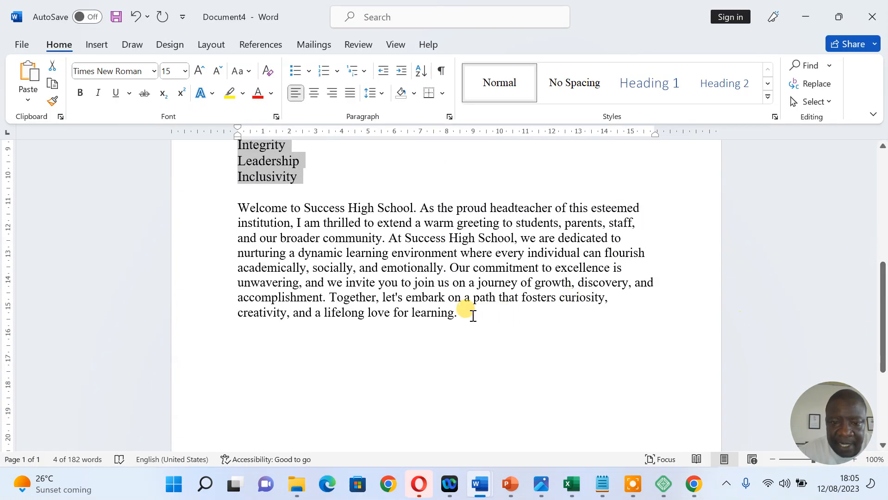
drag(447, 268, 244, 207)
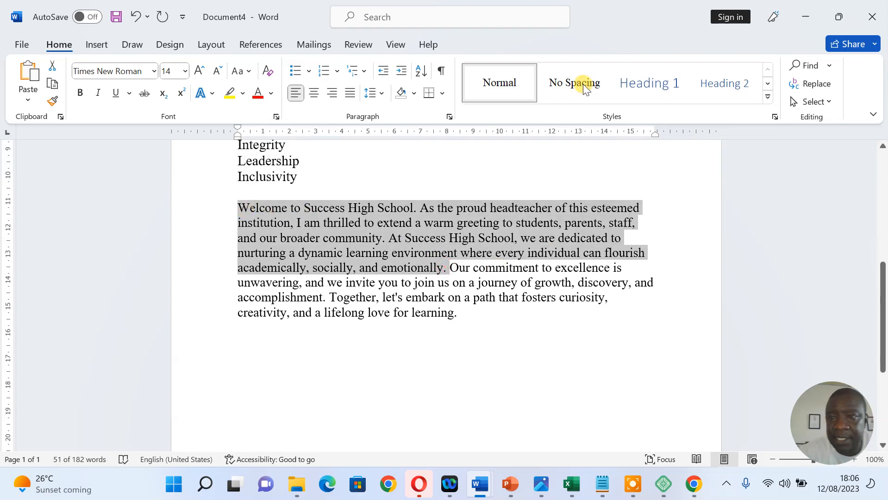
click(808, 11)
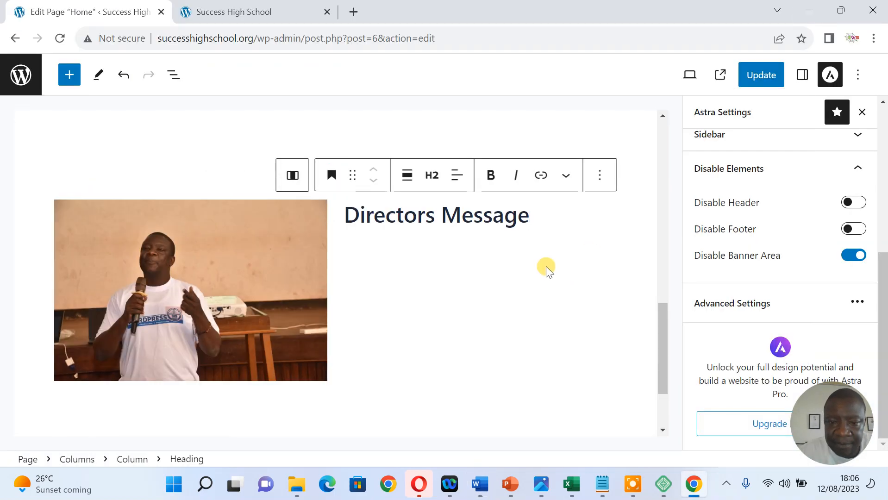
Paste the welcome text into a new paragraph under the Directors Message heading
key(Return)
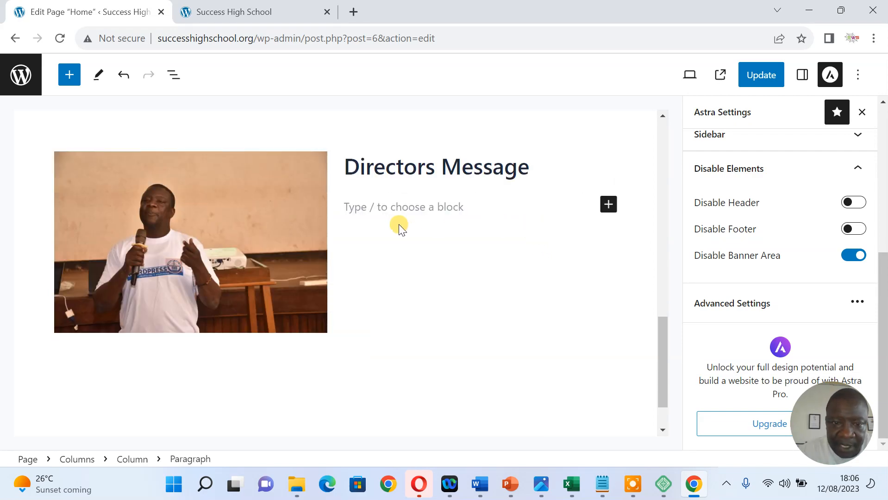
click(608, 204)
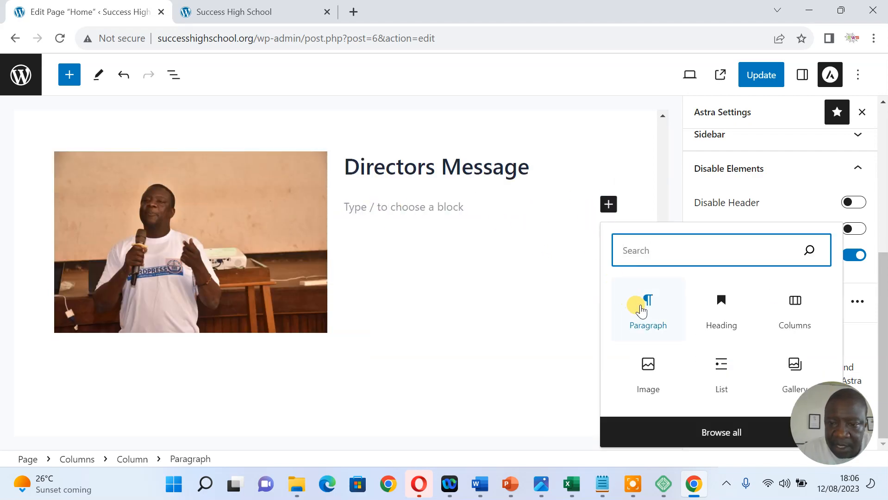
click(647, 306)
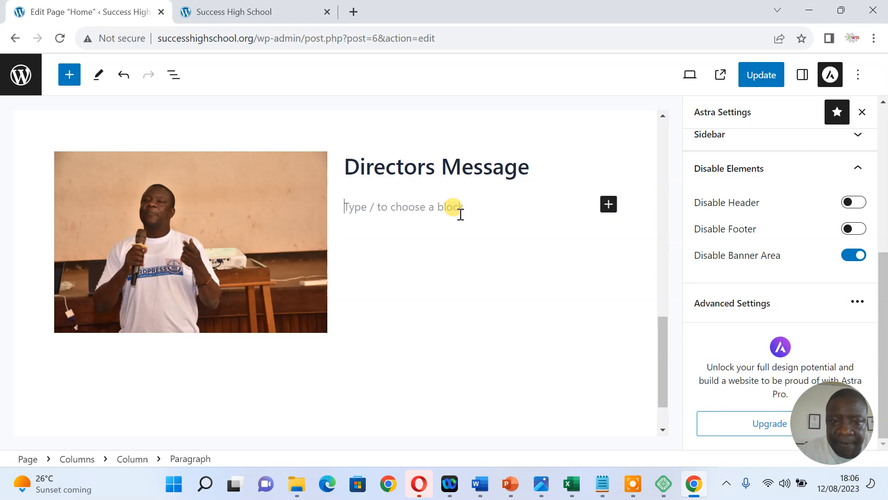
click(607, 205)
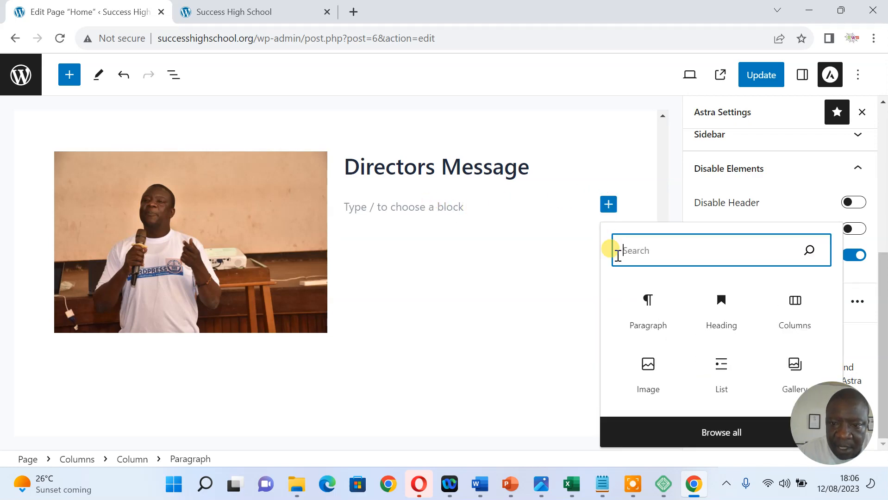
click(645, 304)
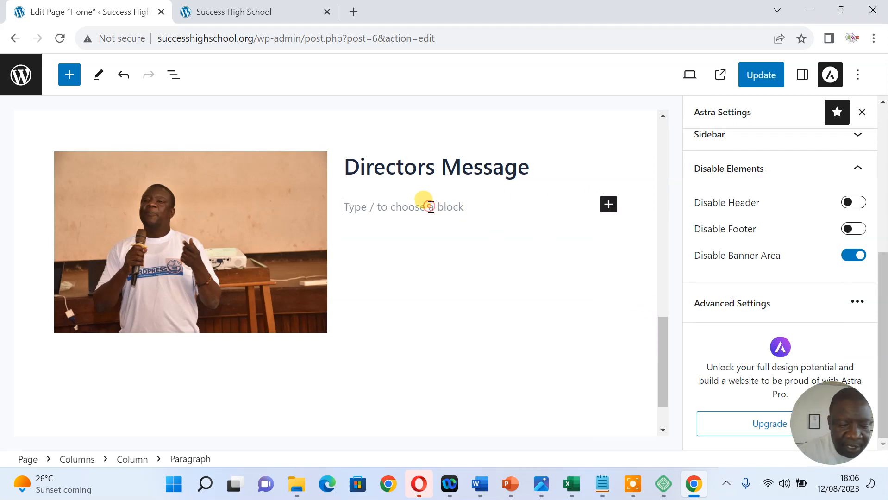
text(Welcome to Success High School. As the proud headteacher of this esteemed institution, I am thrilled to extend a warm greeting to students, parents, staff, and our broader community. At Success High School, we are dedicated to nurturing a dynamic learning environment where every individual can flourish academically, socially, and emotionally.)
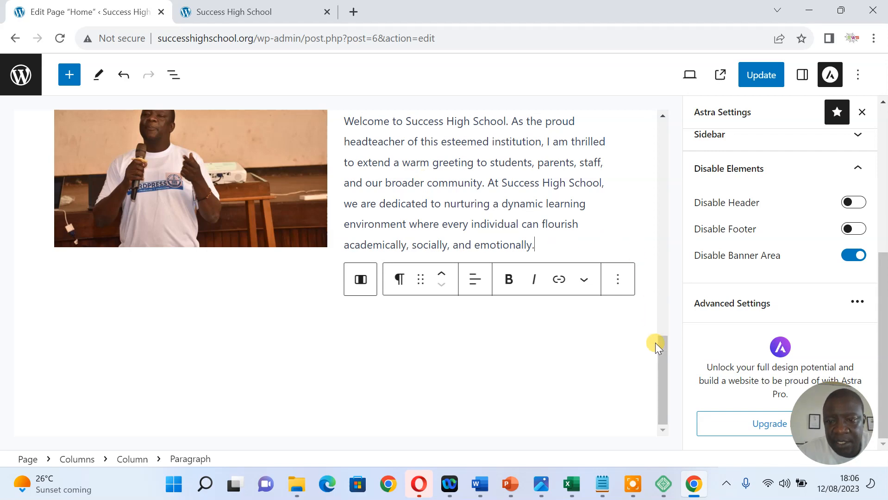
scroll(663, 332, up, 4)
scroll(662, 302, down, 3)
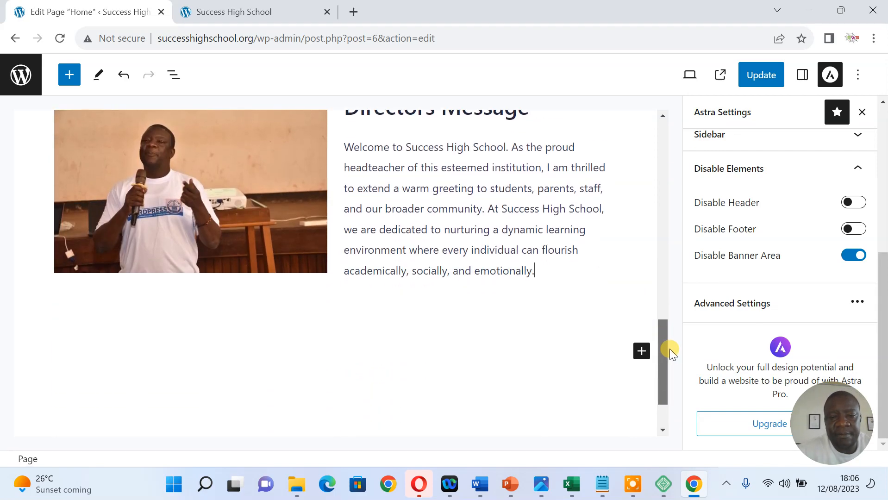
Remove the stray empty paragraph next to the welcome text
key(Return)
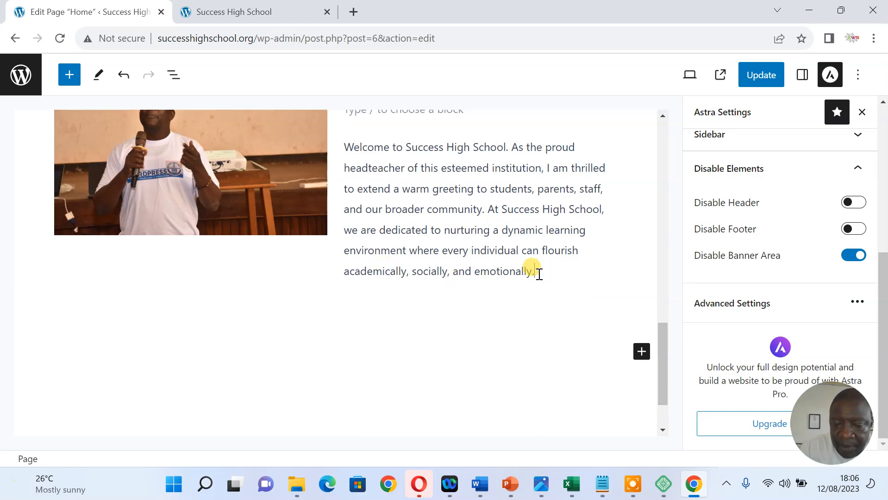
key(BackSpace)
key(ctrl+z)
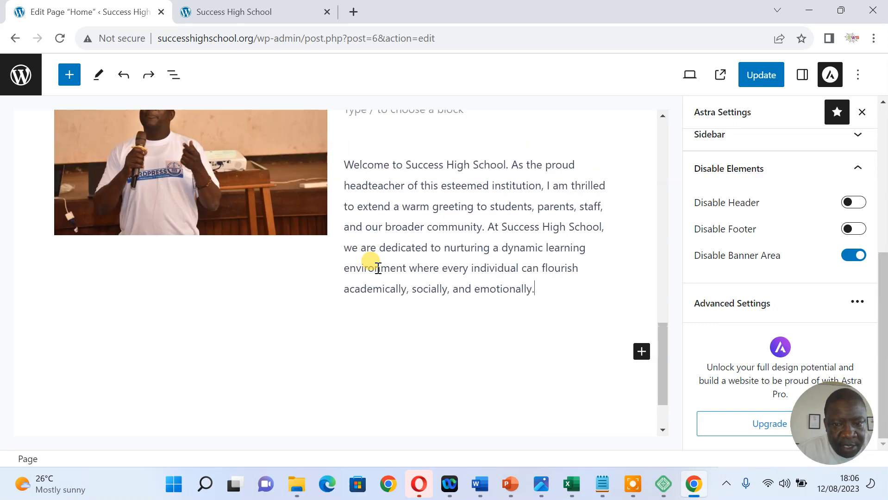
key(ctrl+z)
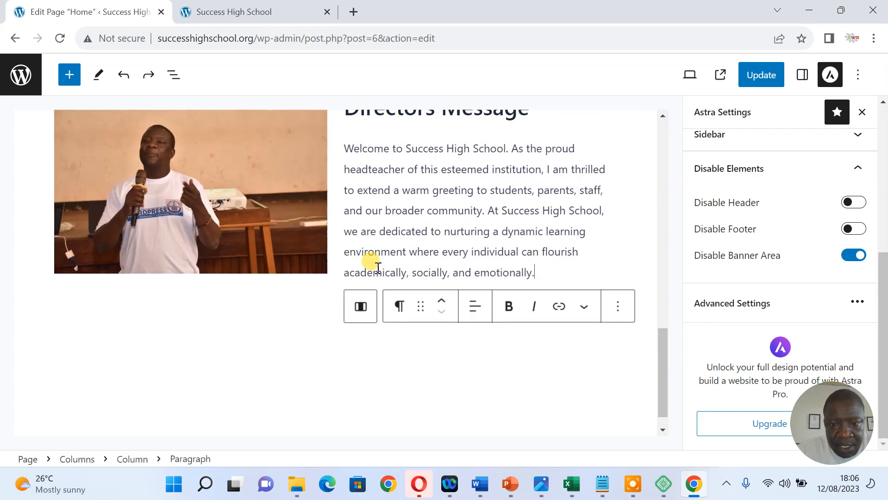
drag(664, 386, 660, 363)
Save the Home page with the finished Directors Message welcome text
click(555, 355)
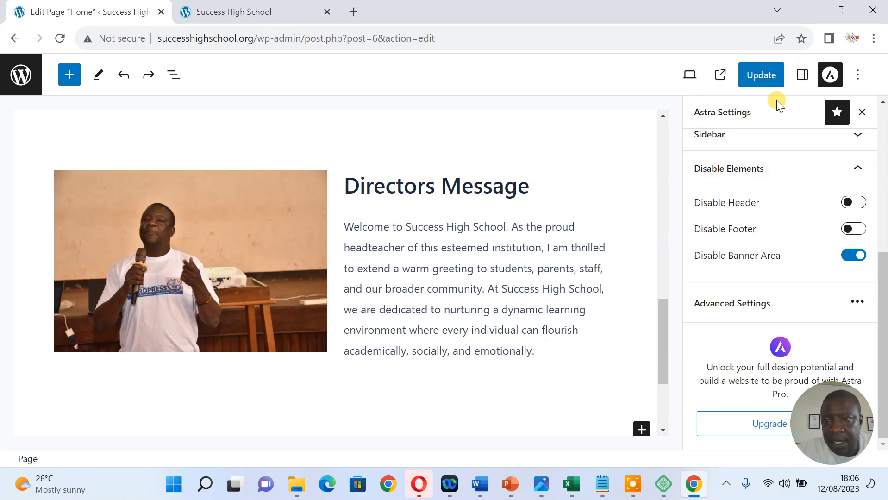
click(762, 75)
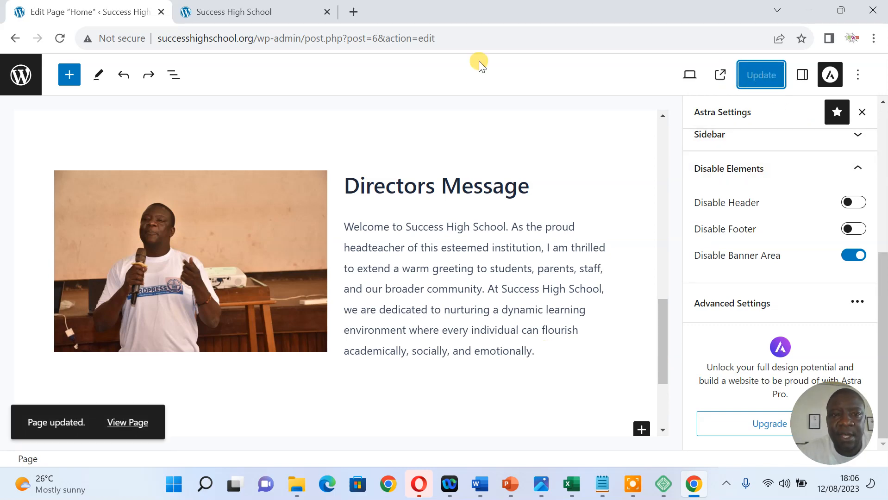
drag(659, 326, 659, 284)
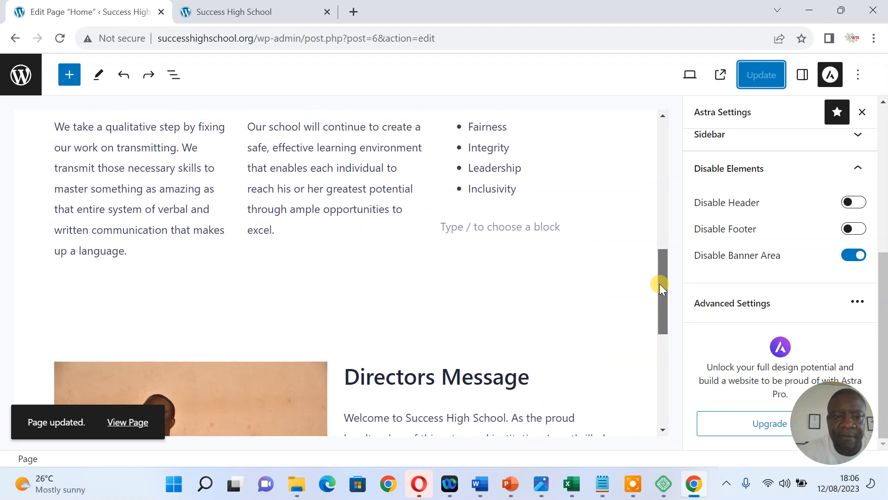
Reload the live Success High School site to view the new Directors Message section
click(245, 13)
right_click(252, 211)
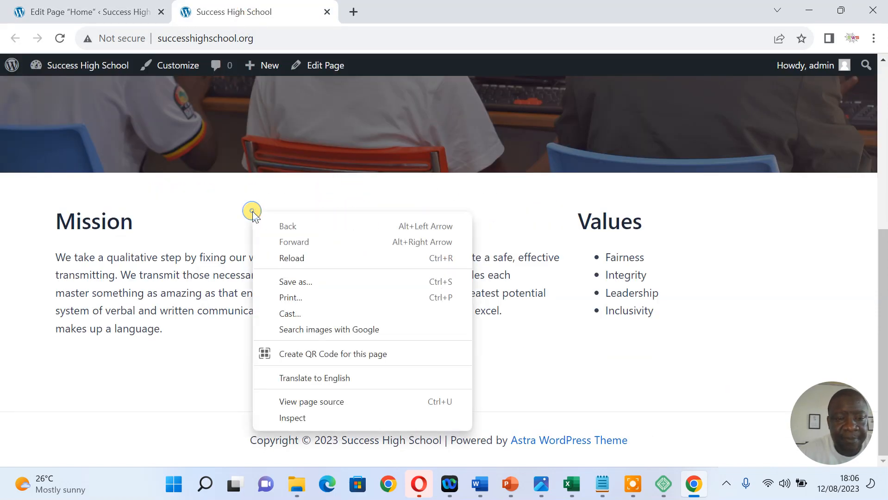
click(287, 256)
drag(883, 217, 862, 113)
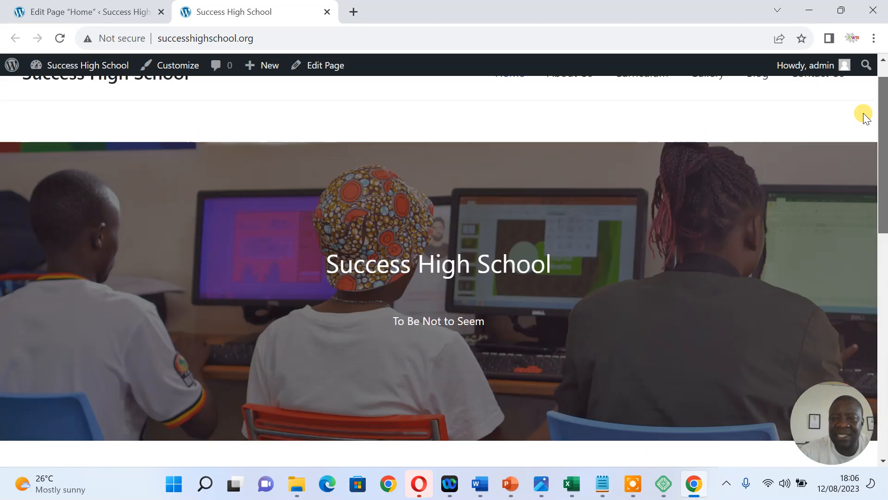
Glance at the Local app, then bring Chrome back to the Home page editor
click(809, 10)
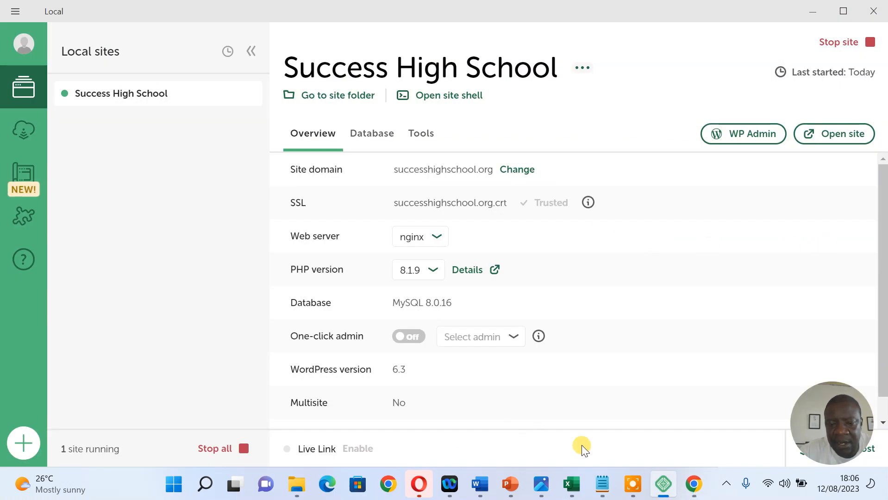
click(694, 484)
click(121, 22)
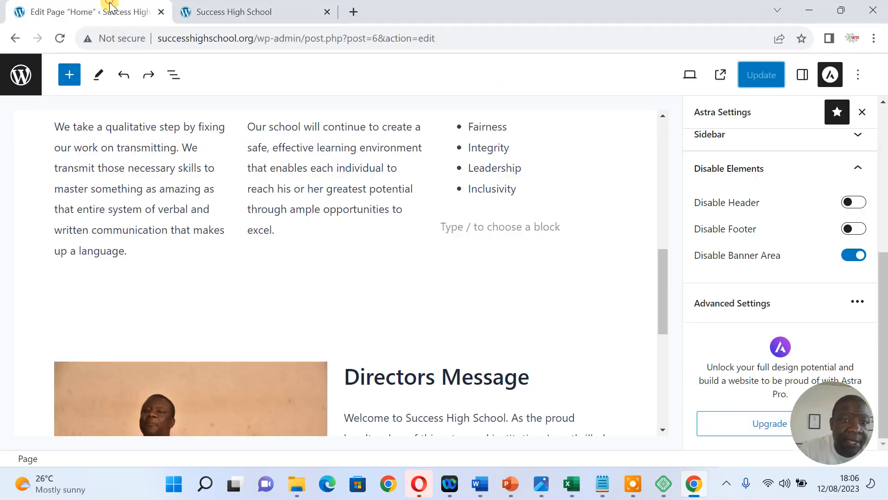
drag(666, 286, 664, 350)
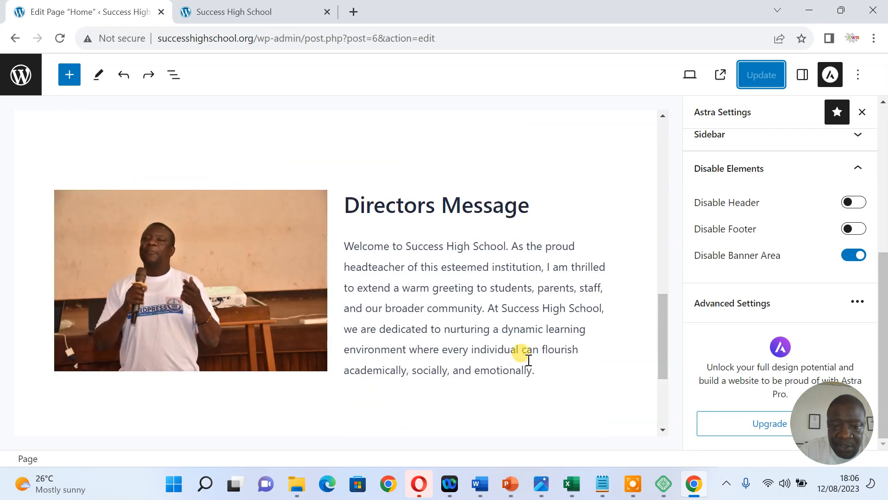
click(545, 372)
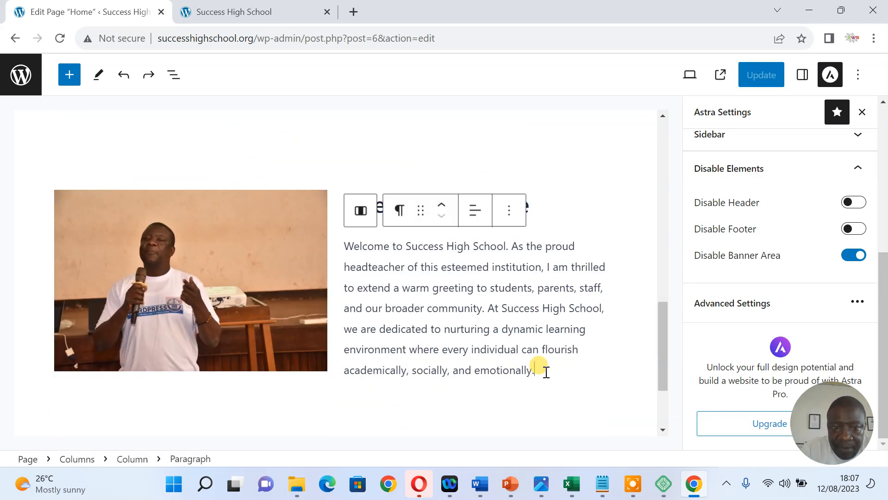
key(Return)
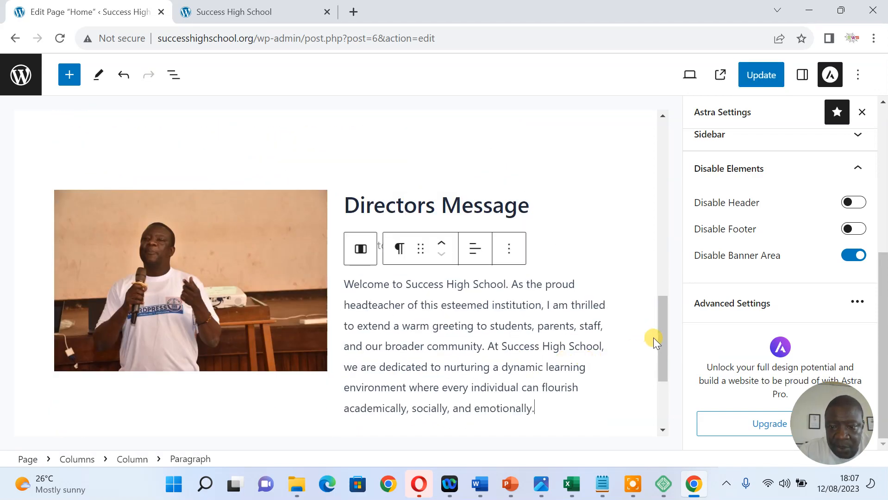
click(540, 255)
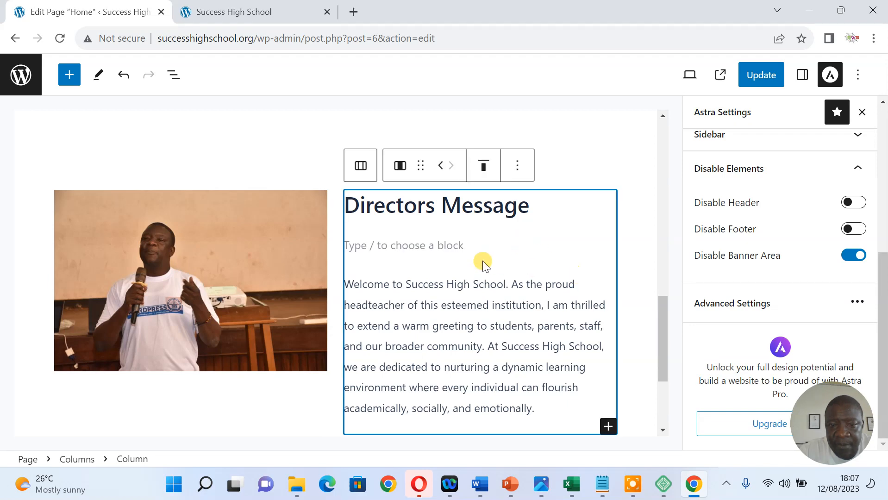
click(439, 246)
key(Delete)
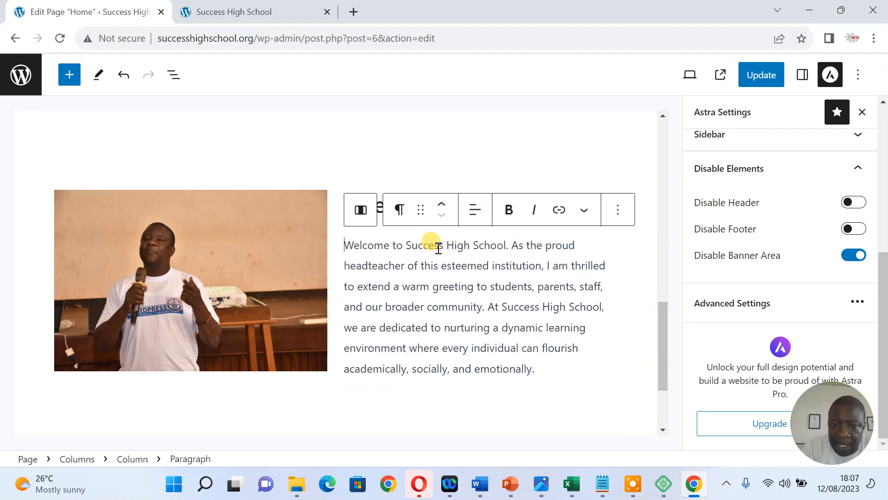
drag(660, 326, 661, 346)
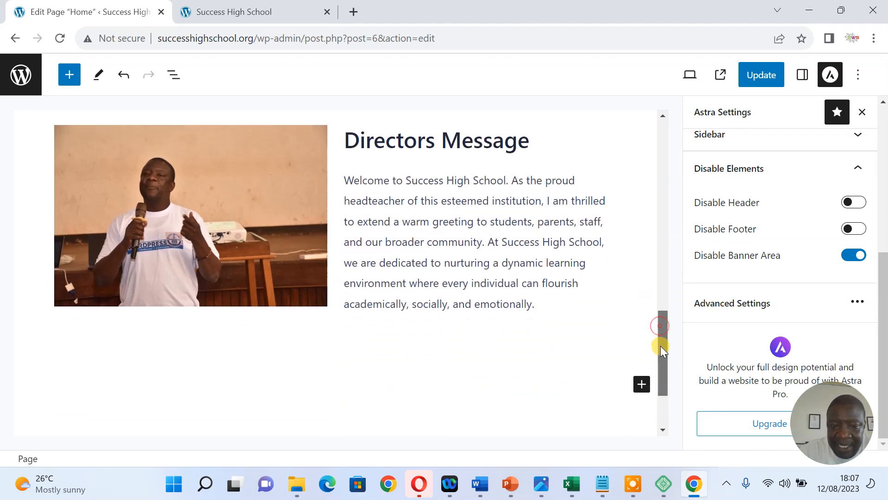
Insert a Buttons block below the Directors Message labelled 'Read More'
click(641, 392)
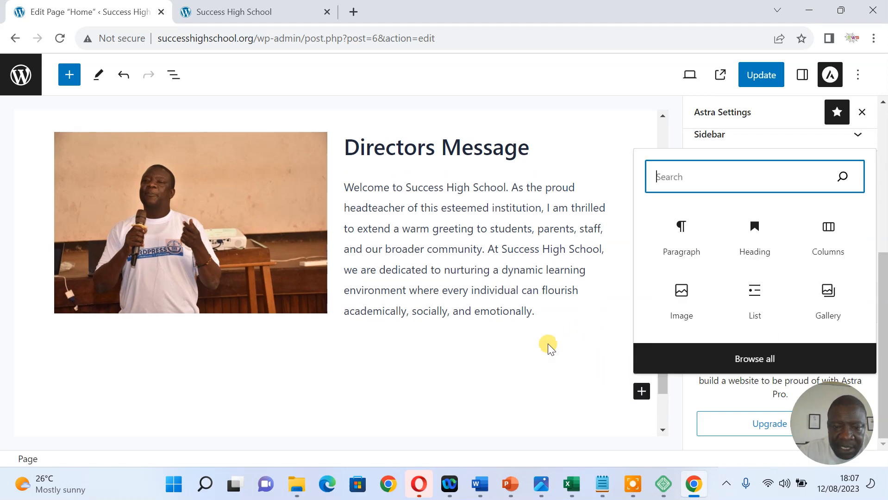
text(butt)
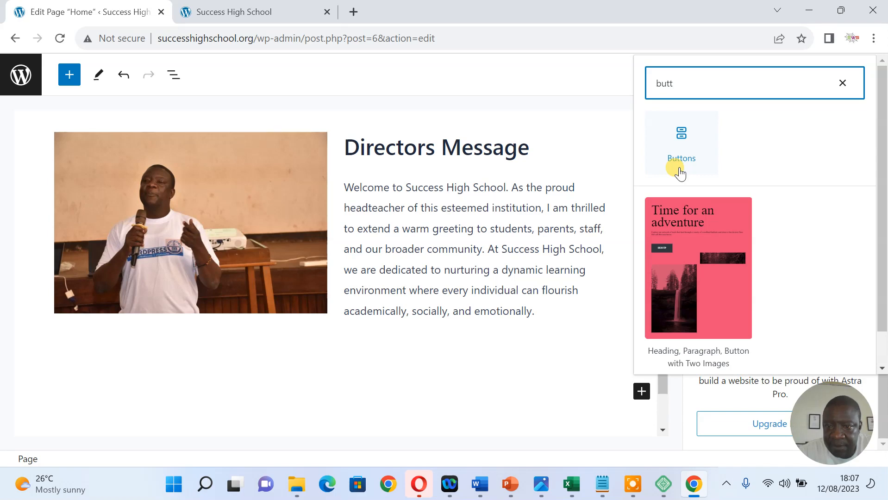
click(681, 167)
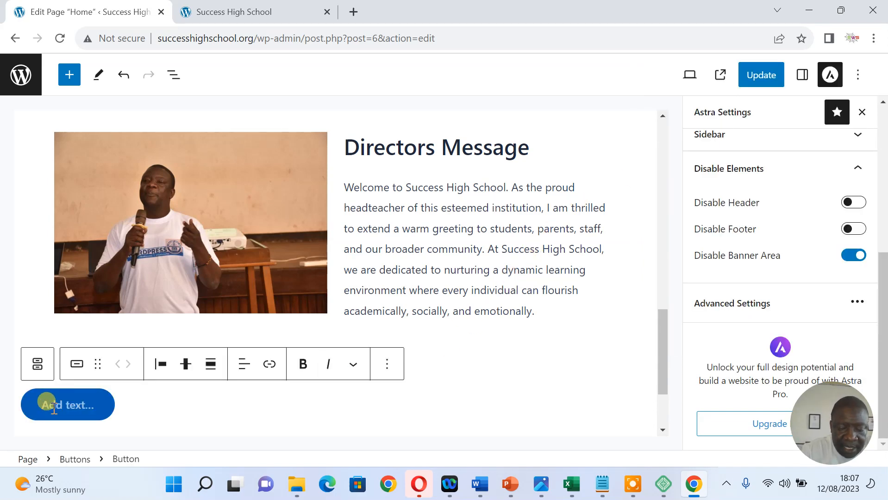
text(Read More)
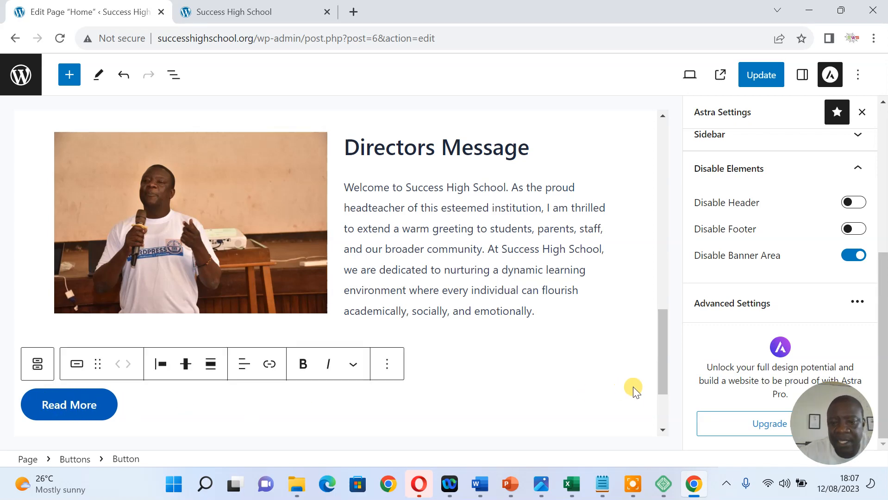
drag(662, 382, 663, 180)
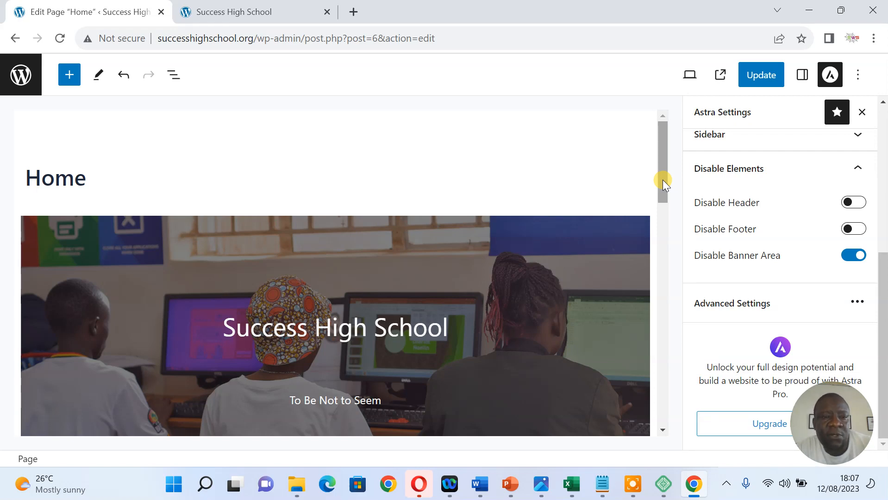
Close the Astra Settings sidebar, then reload and scroll through the live Success High School home page
click(863, 112)
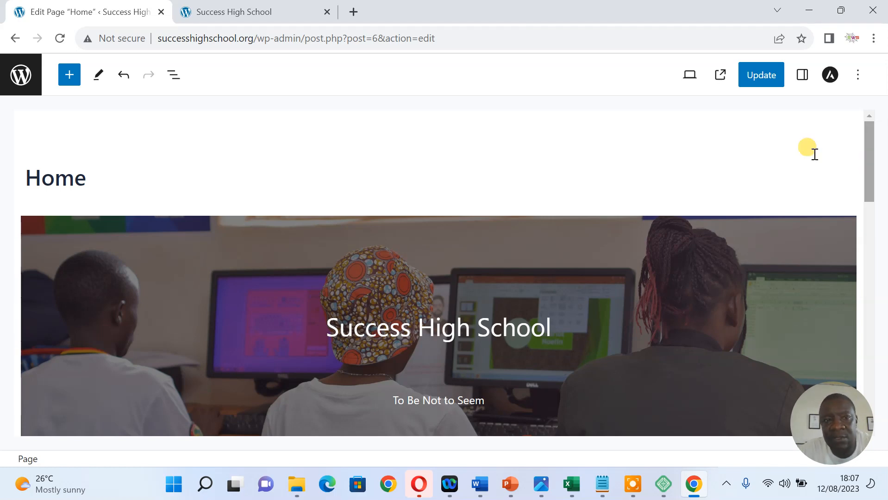
click(265, 14)
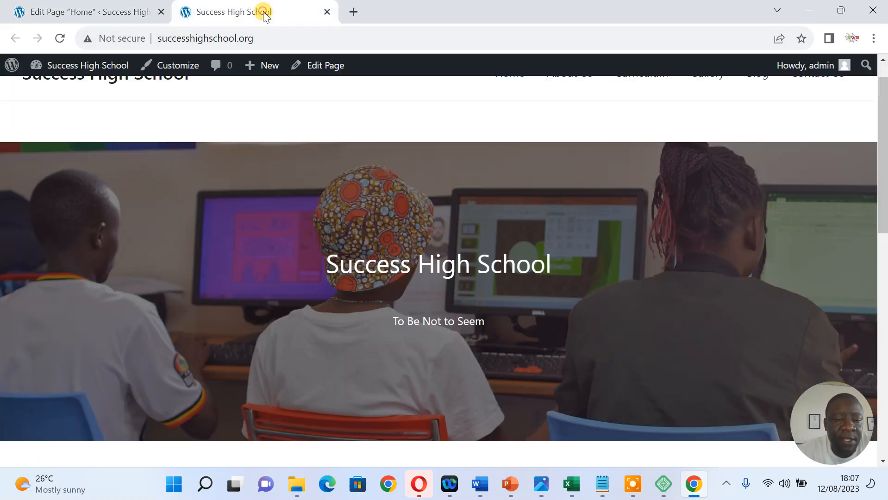
right_click(292, 125)
click(328, 172)
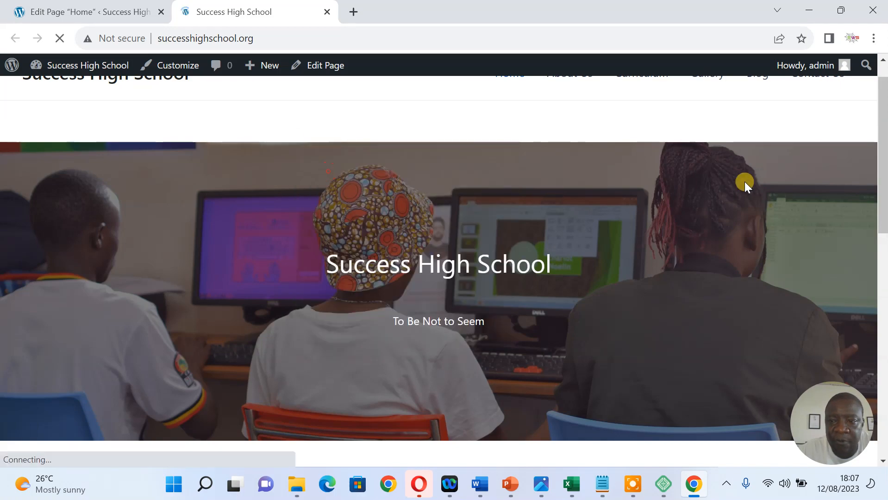
drag(882, 149, 882, 280)
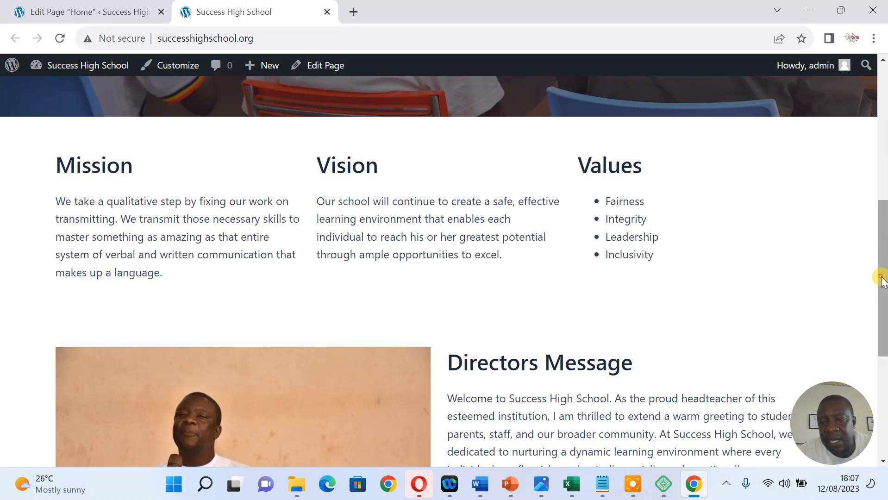
drag(882, 280, 884, 229)
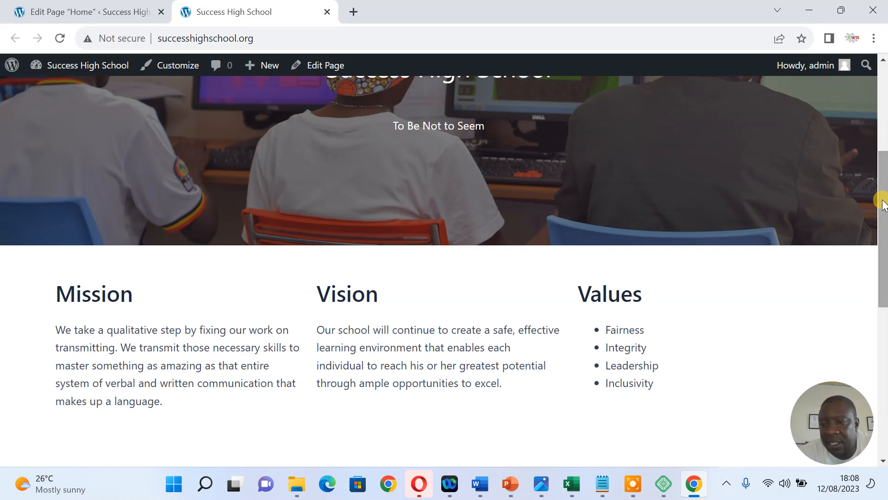
drag(883, 204, 884, 141)
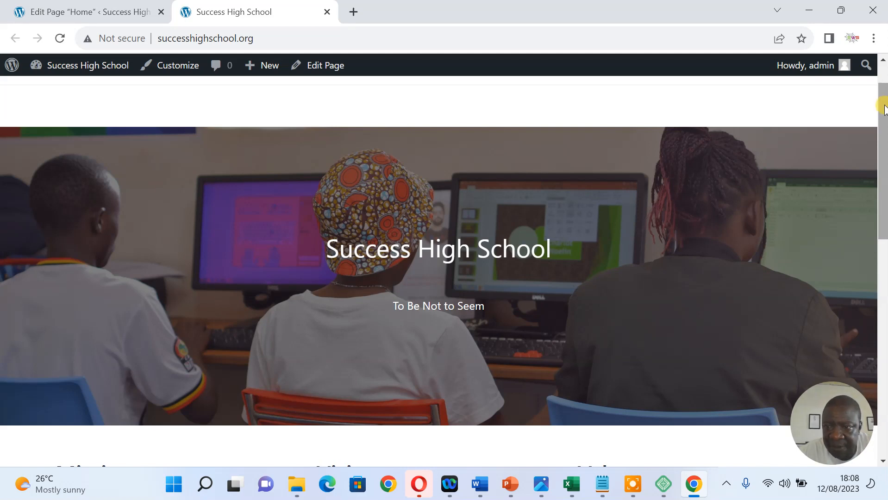
drag(883, 106, 884, 145)
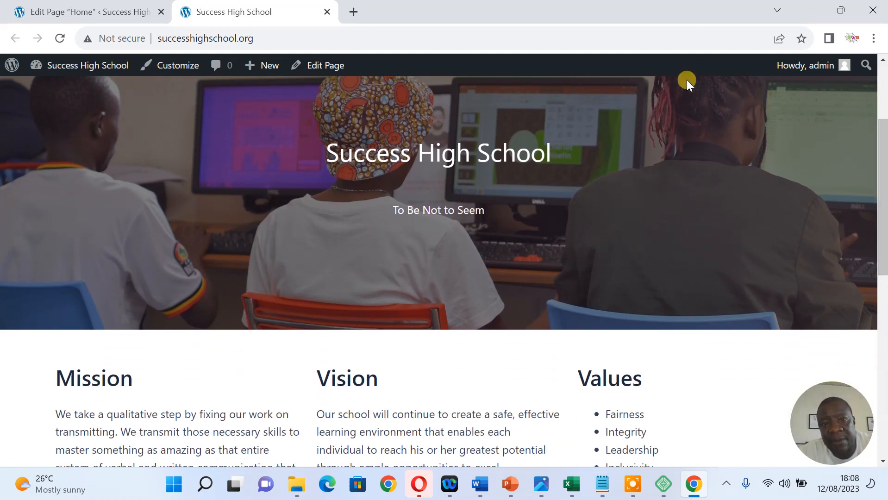
Load ezonewebservices.com in a new tab, scroll it, then return to the Success High School tab
click(351, 11)
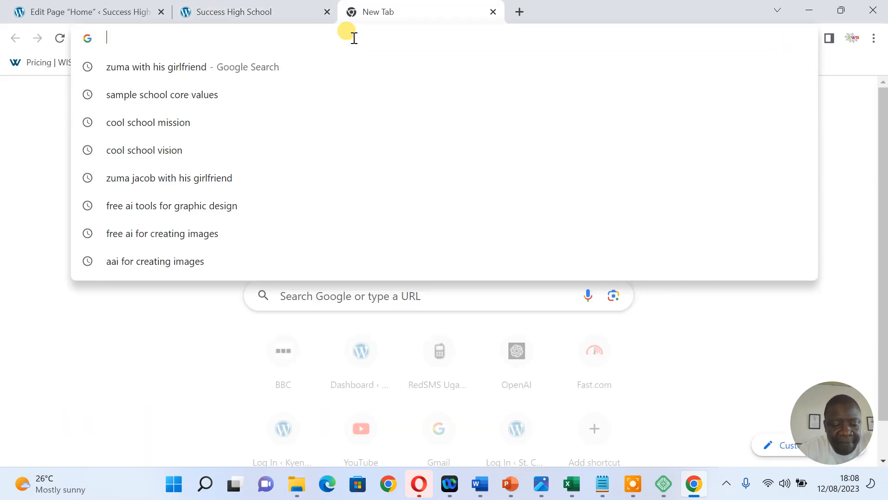
text(ezonew)
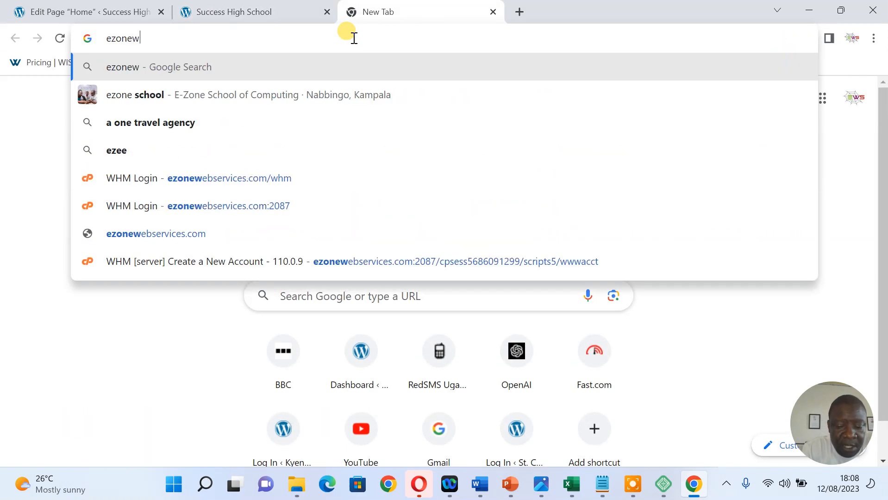
text(ebservices)
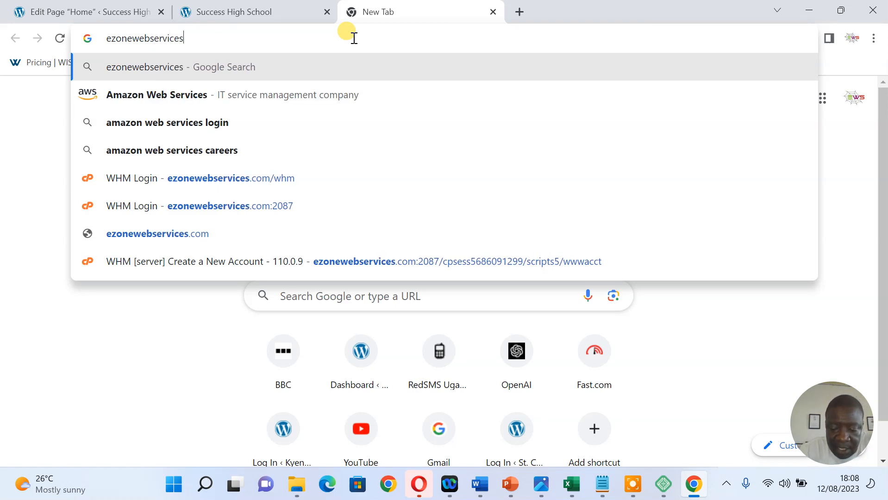
text(.com)
key(Return)
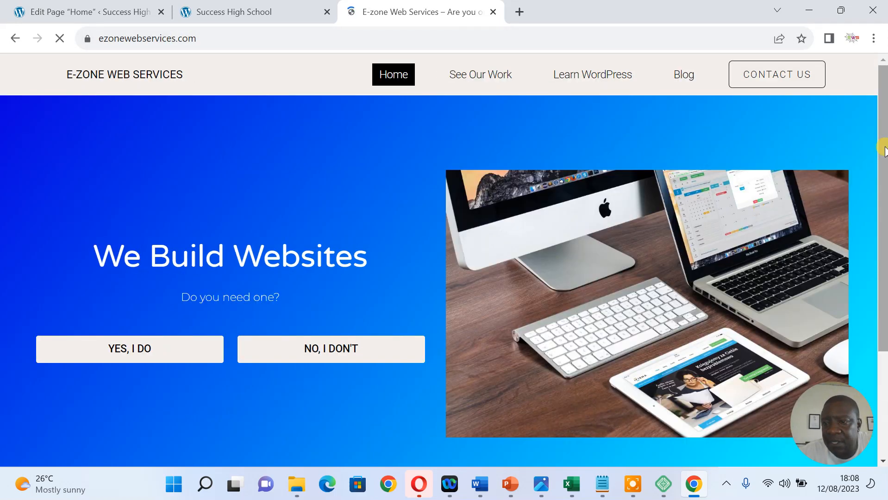
scroll(883, 230, down, 2)
drag(884, 230, 884, 141)
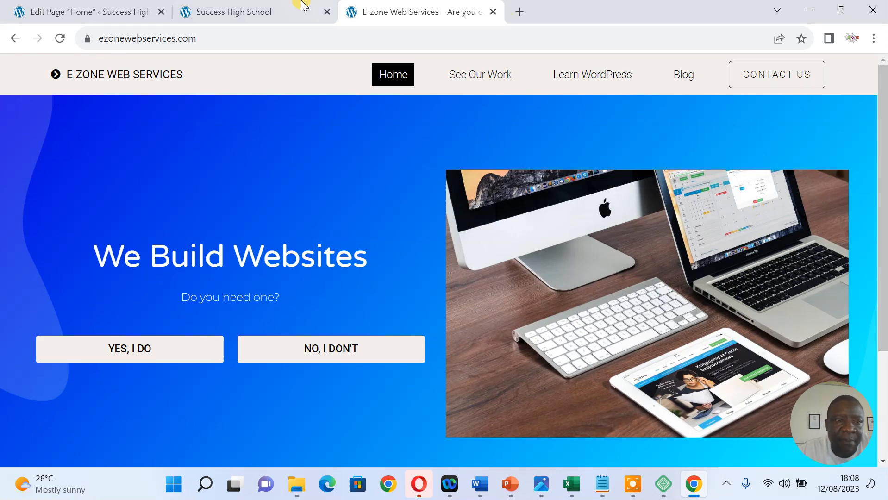
click(258, 10)
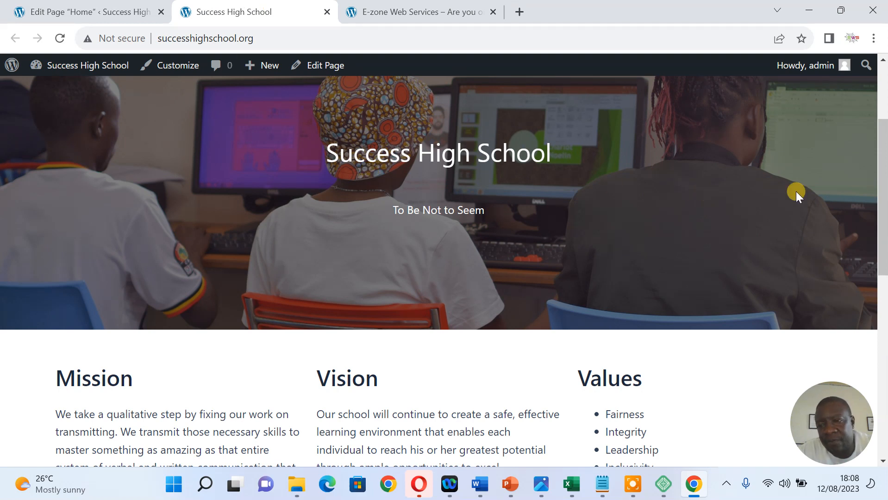
Scroll the live home page, highlighting the Mission and Vision headings, then minimize Chrome to show Local
drag(884, 179, 885, 221)
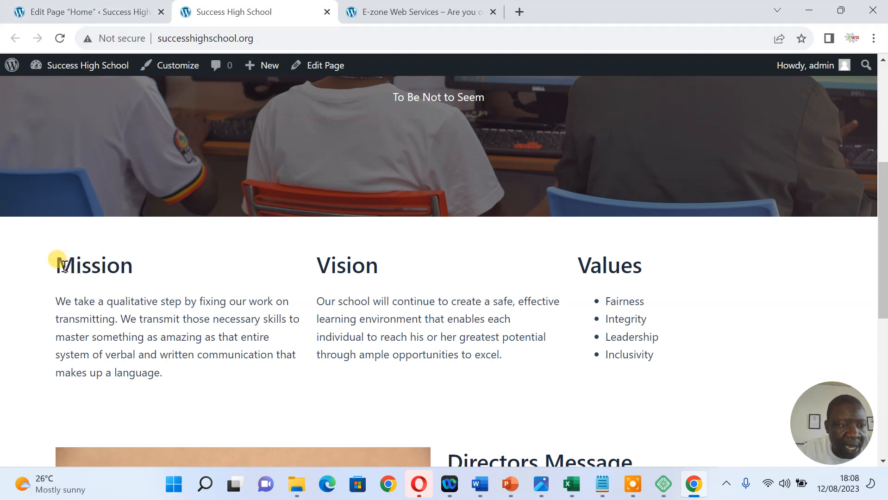
drag(50, 259, 132, 265)
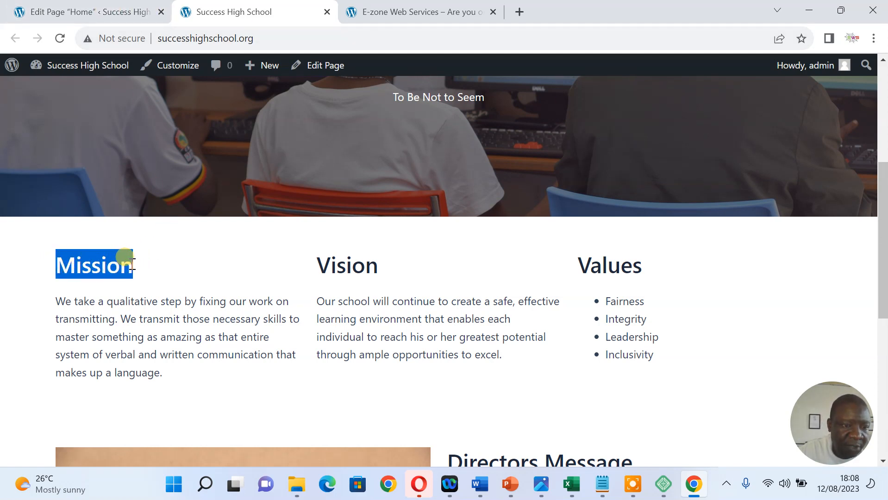
drag(312, 259, 400, 267)
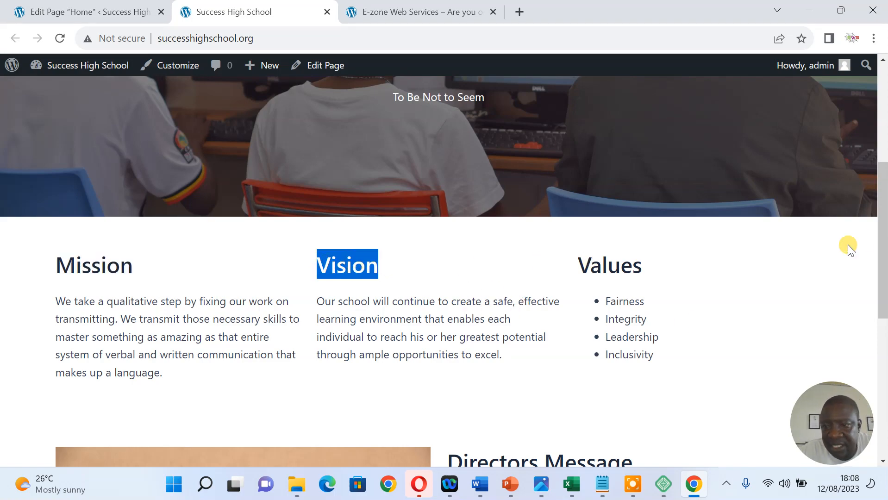
drag(884, 230, 772, 146)
drag(883, 161, 885, 119)
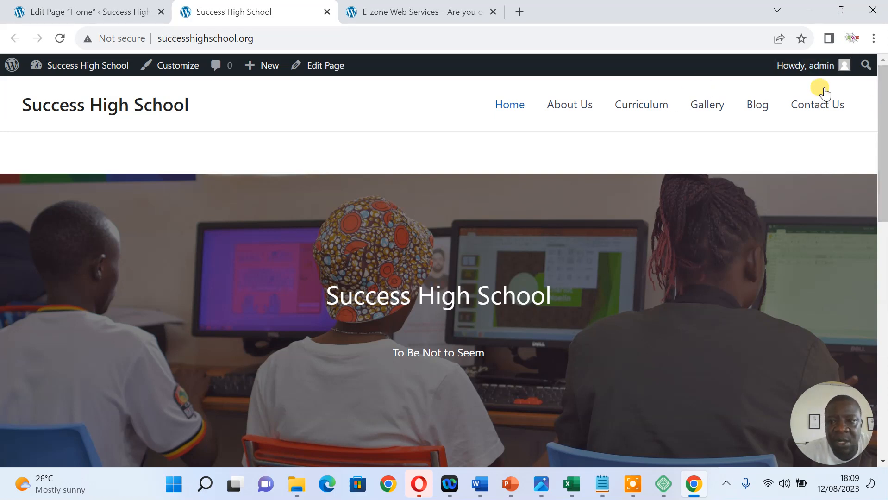
click(811, 11)
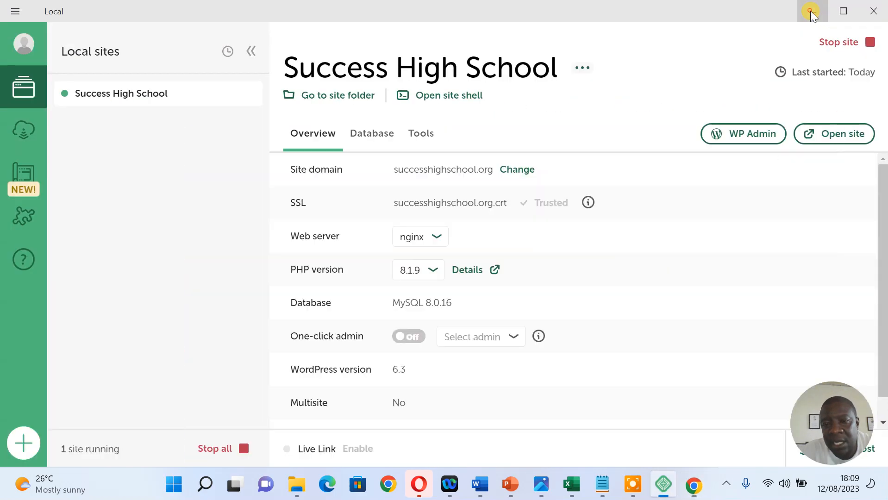
Minimize Local and restore the Success High School browser window from the taskbar preview
drag(885, 186, 881, 139)
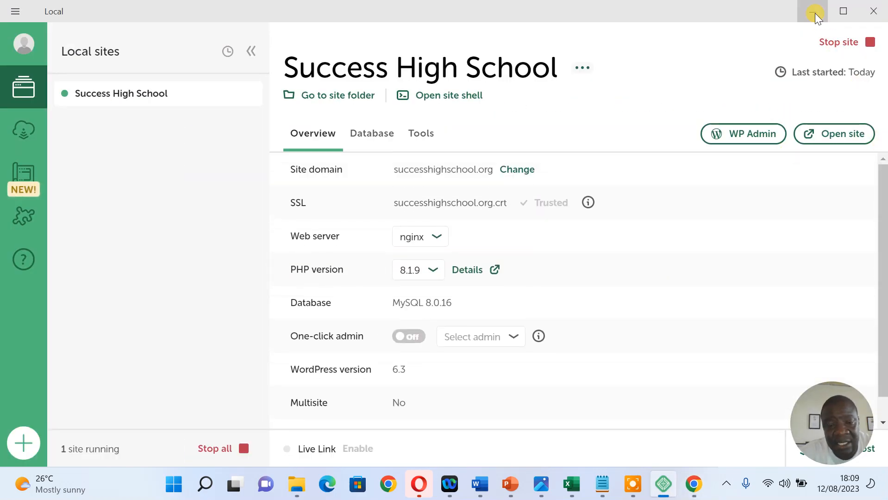
click(816, 13)
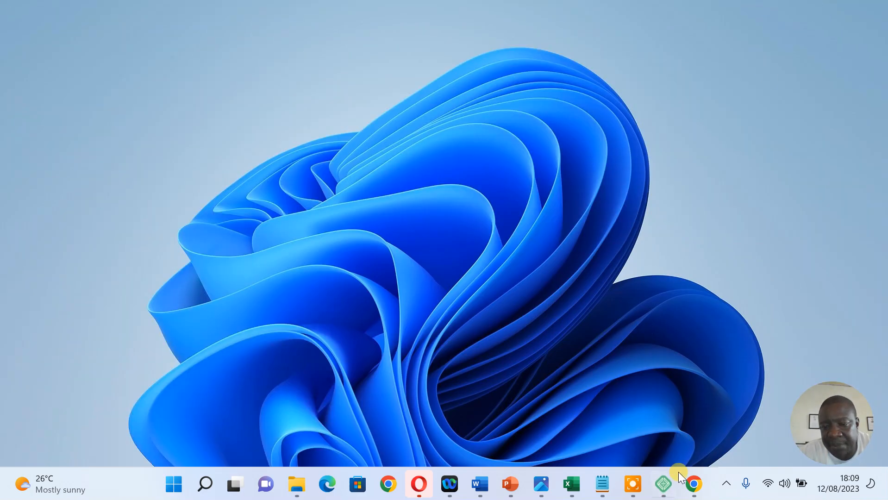
mouse_move(694, 484)
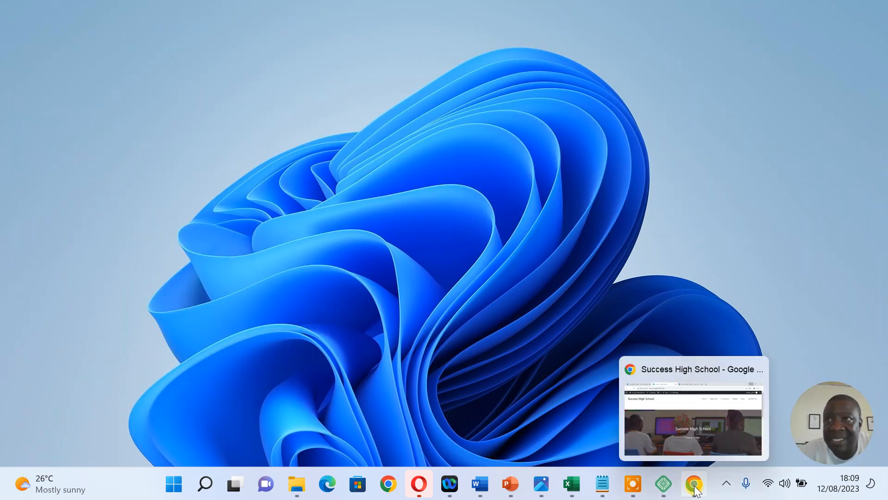
click(676, 434)
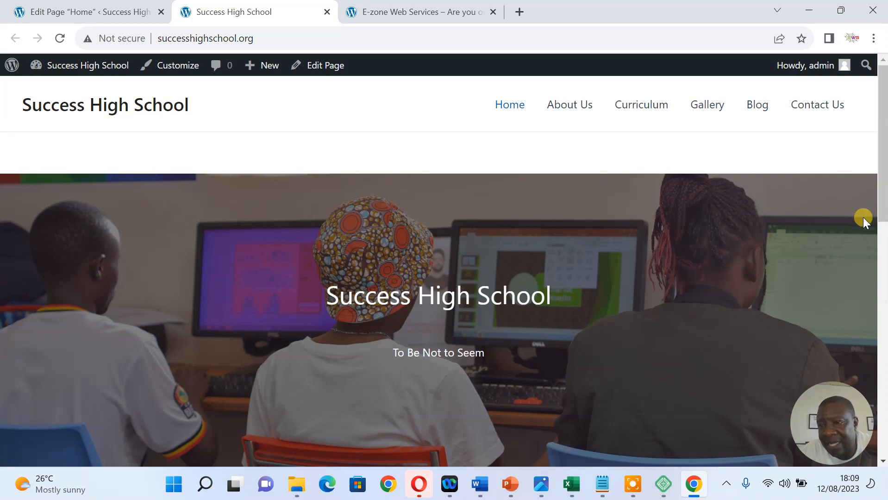
Scroll down to the Directors Message, then switch to the E-zone Web Services tab's address bar
drag(878, 192, 879, 330)
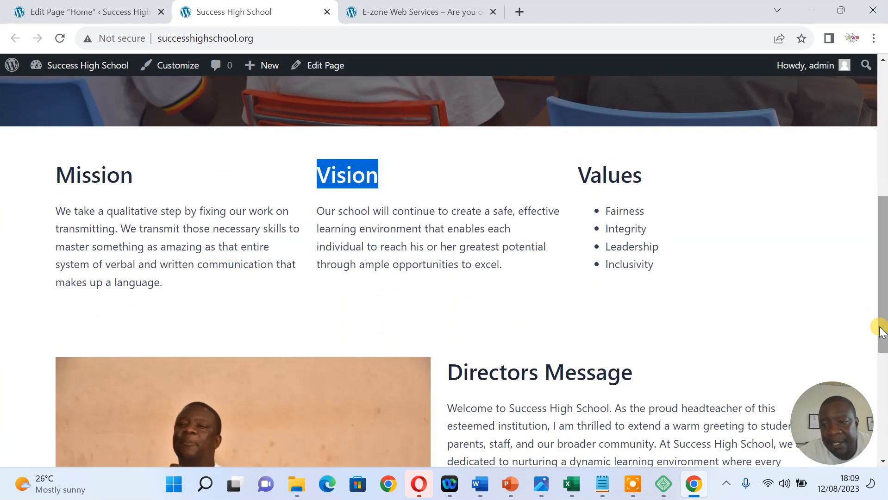
drag(882, 253, 884, 184)
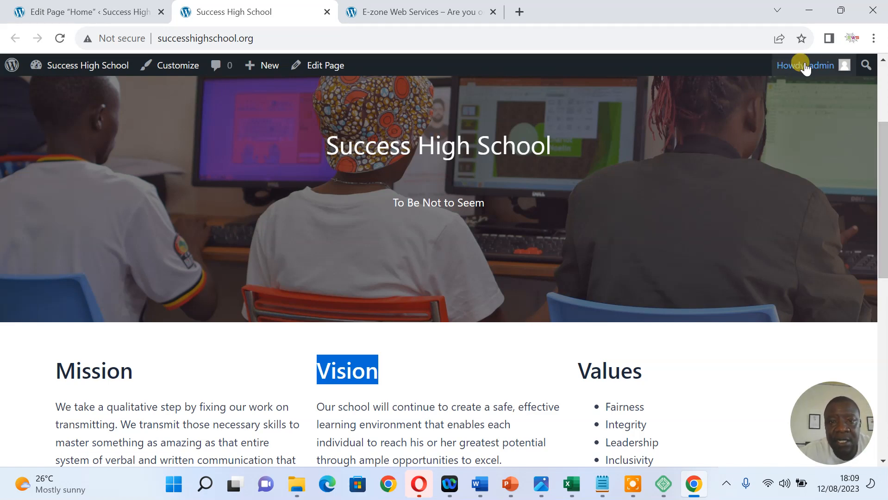
click(456, 11)
click(446, 38)
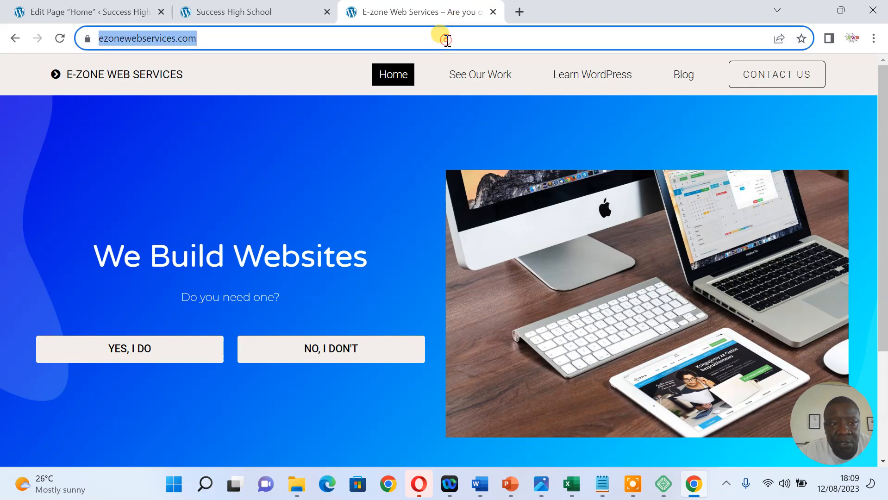
Go to localwp.com and open the Download Local form via OR DOWNLOAD FOR FREE
text(localwp)
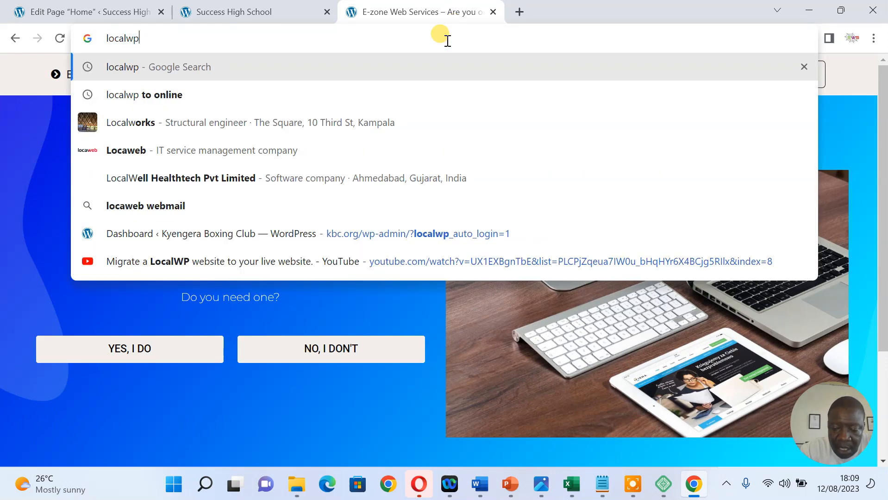
text(.com)
key(Return)
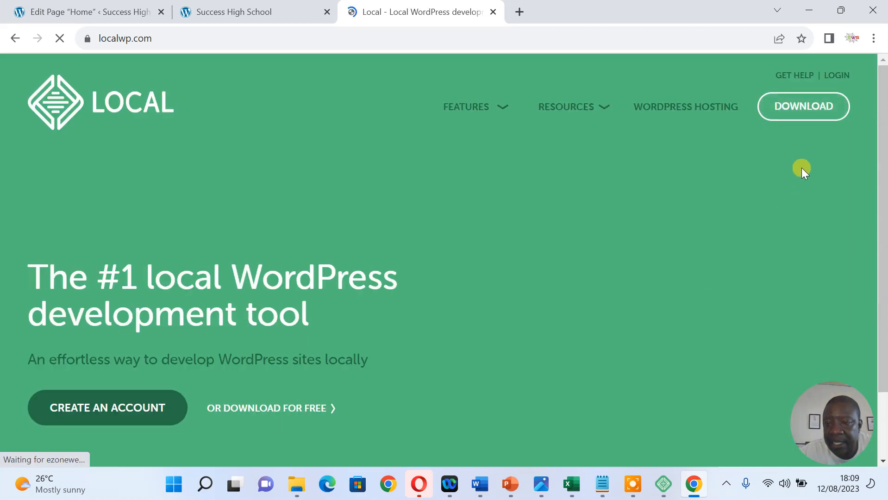
click(788, 108)
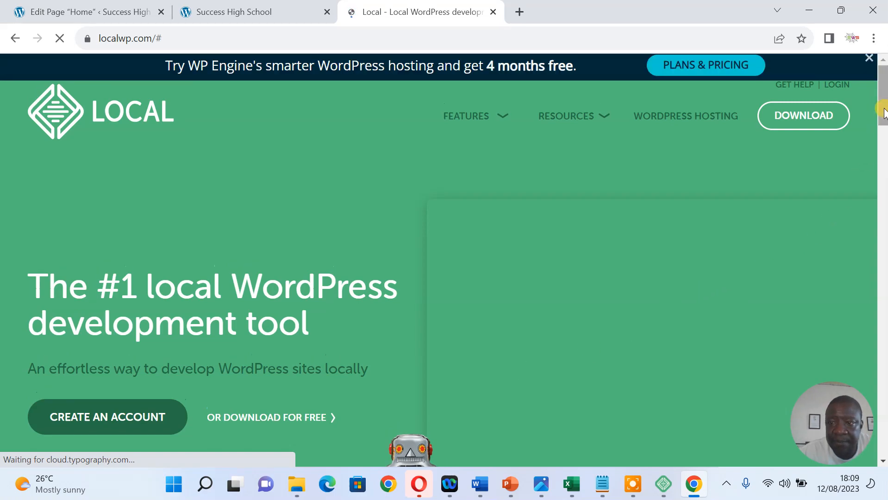
drag(884, 113, 880, 85)
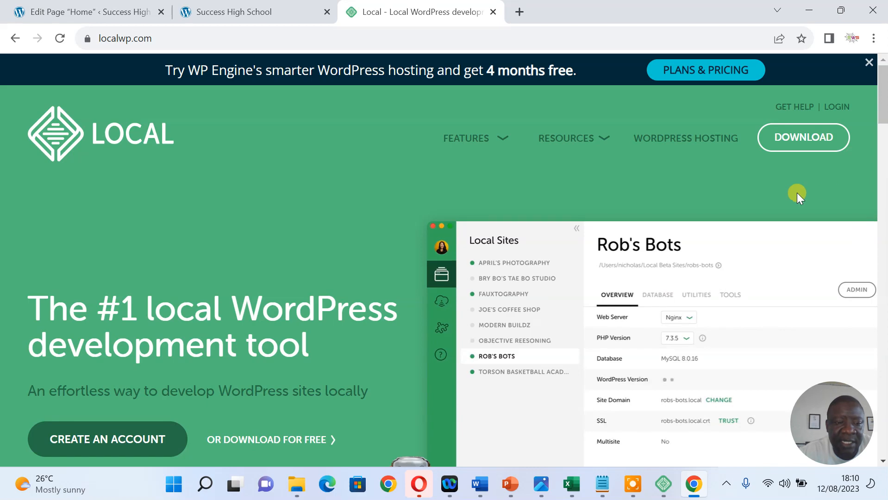
click(246, 440)
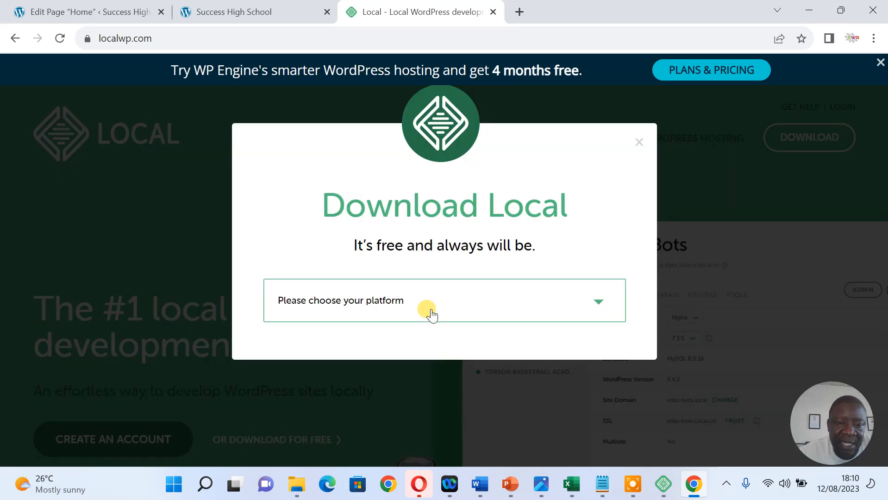
Choose Windows, enter first name, last name, work email and phone number, then submit GET IT NOW!
click(458, 302)
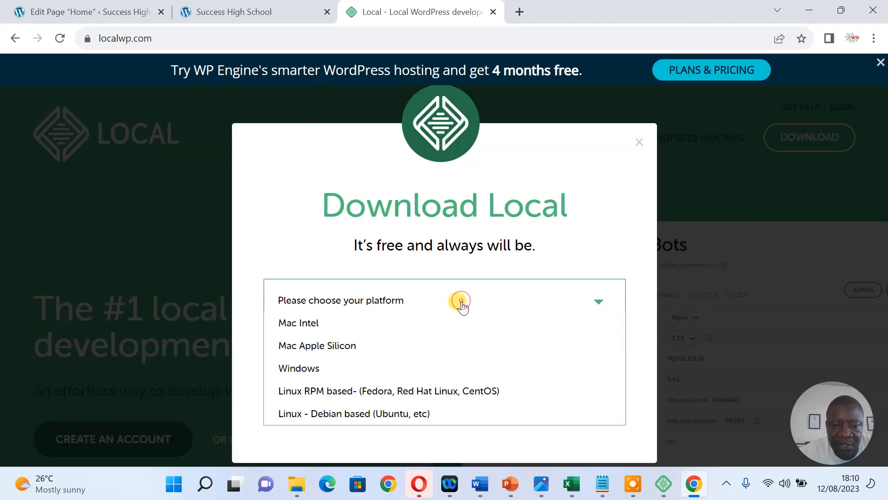
click(333, 369)
click(405, 358)
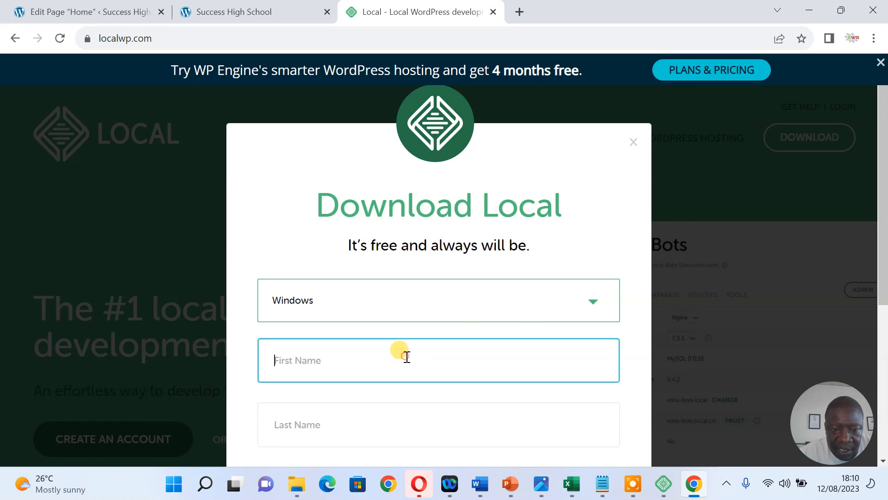
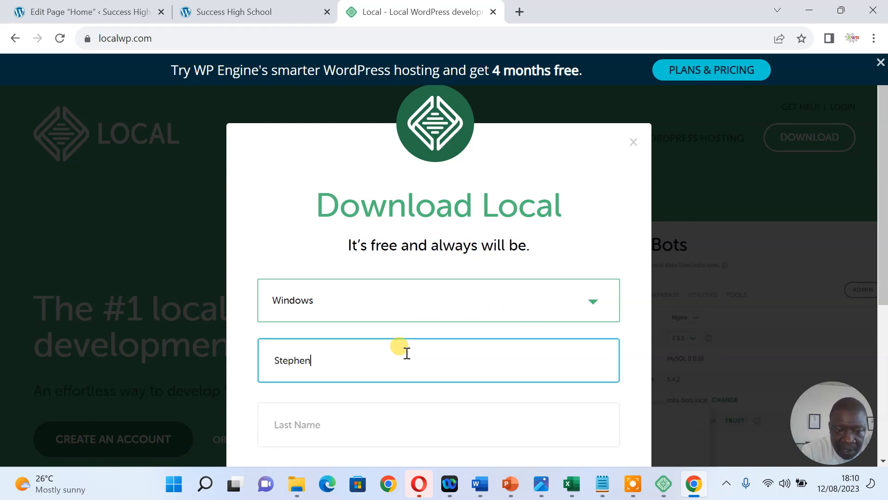
key(Tab)
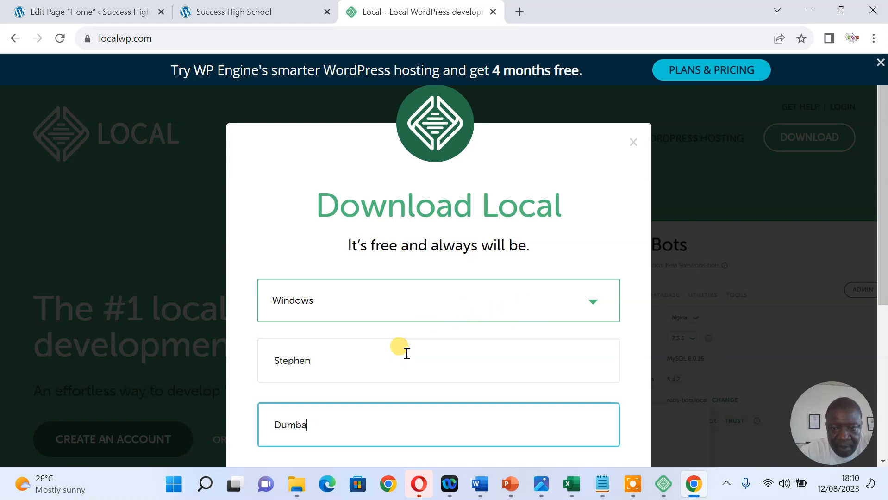
key(Tab)
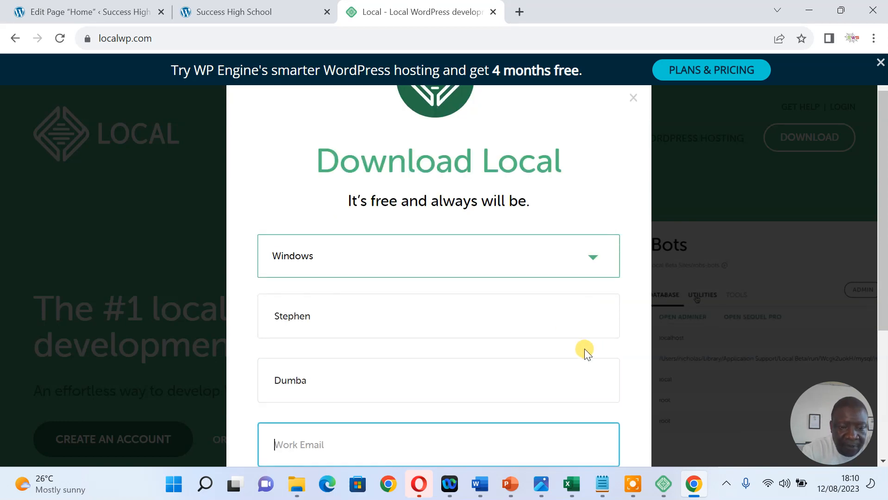
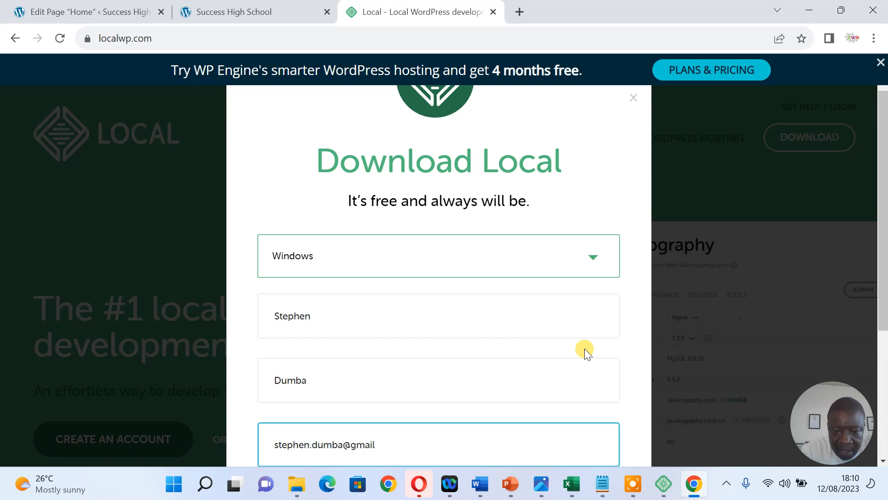
key(Tab)
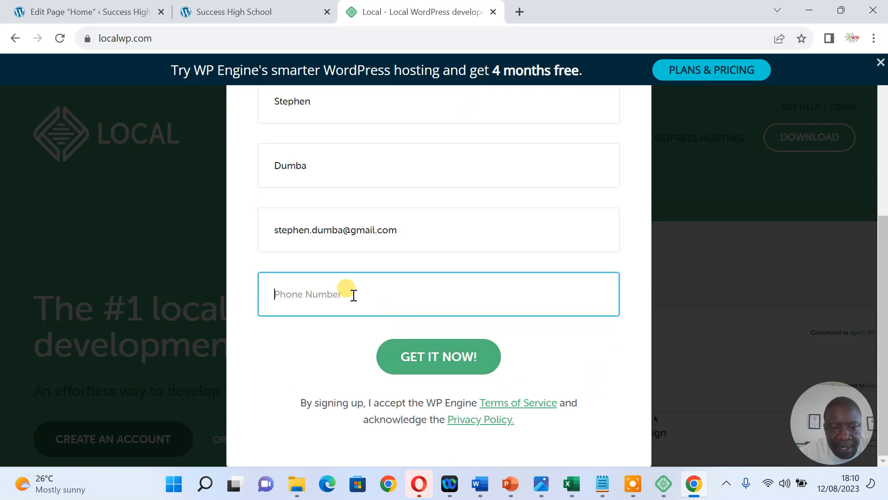
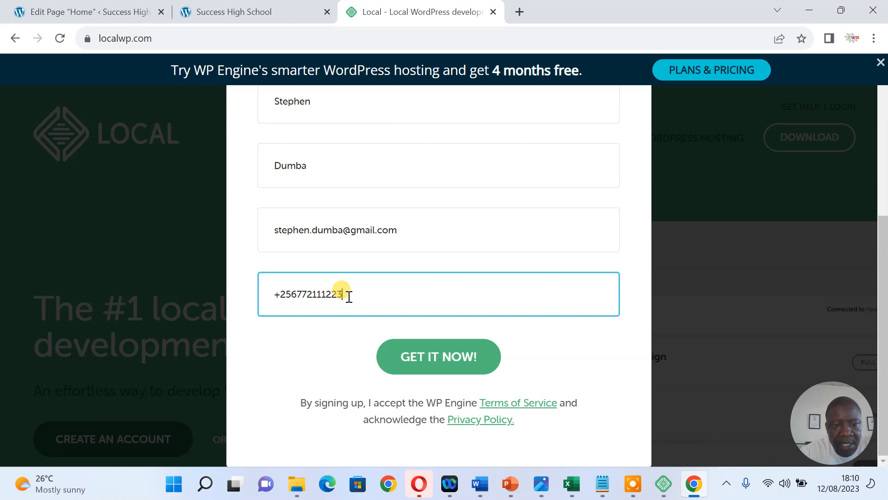
click(425, 362)
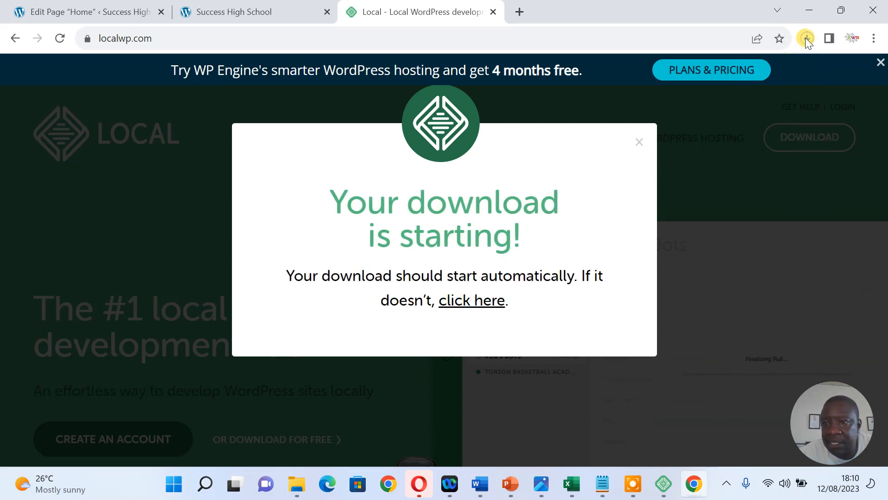
Confirm the 477 MB local-7.1.2-windows.exe is downloading, then close the downloads panel and notice
click(806, 37)
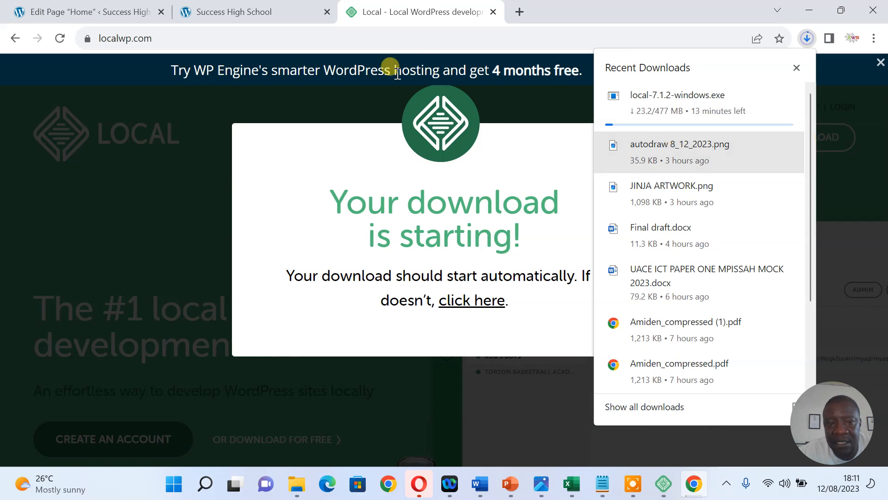
click(328, 97)
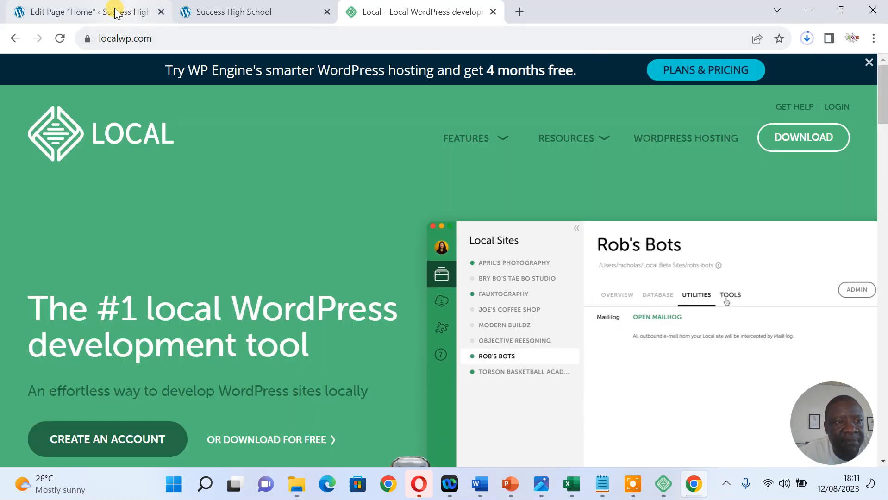